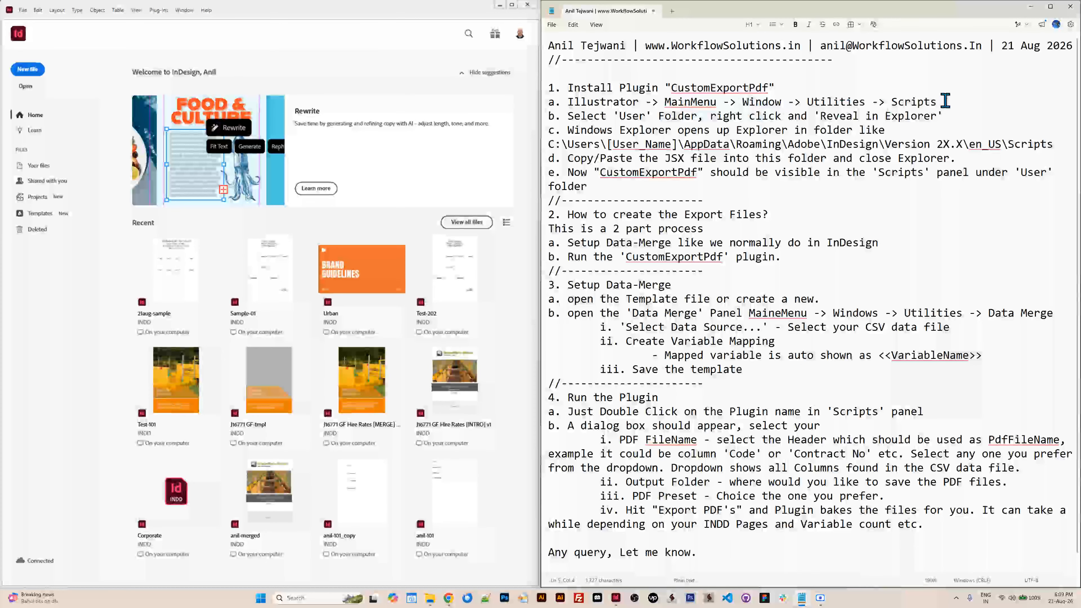
Open the Scripts panel in InDesign, select its User folder, and spread the Scripts and Data Merge panels apart over the workspace.
left_click(947, 102, "shift")
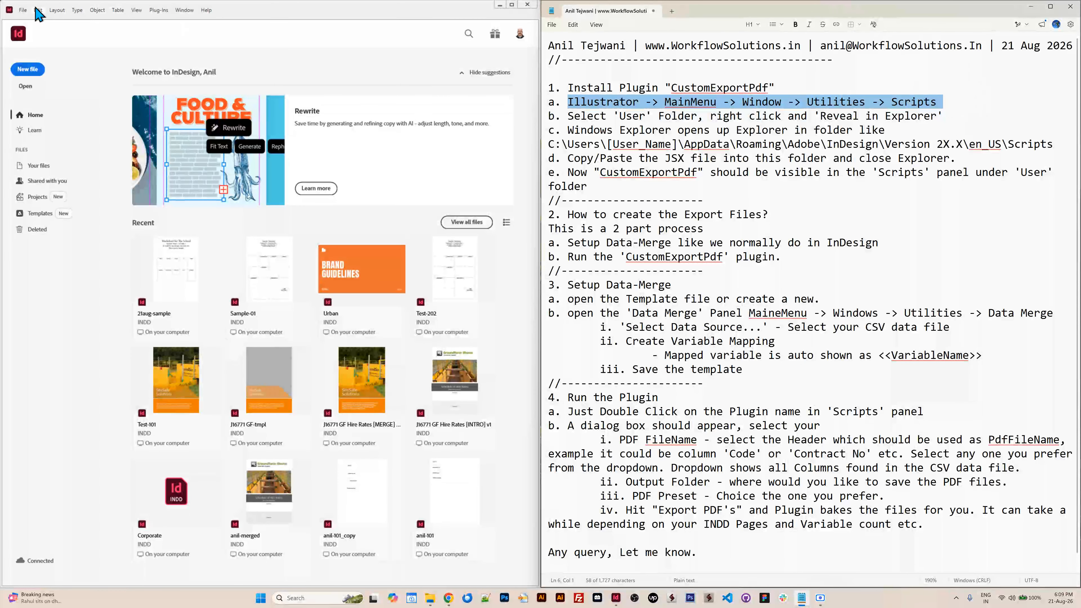
double_click(281, 16)
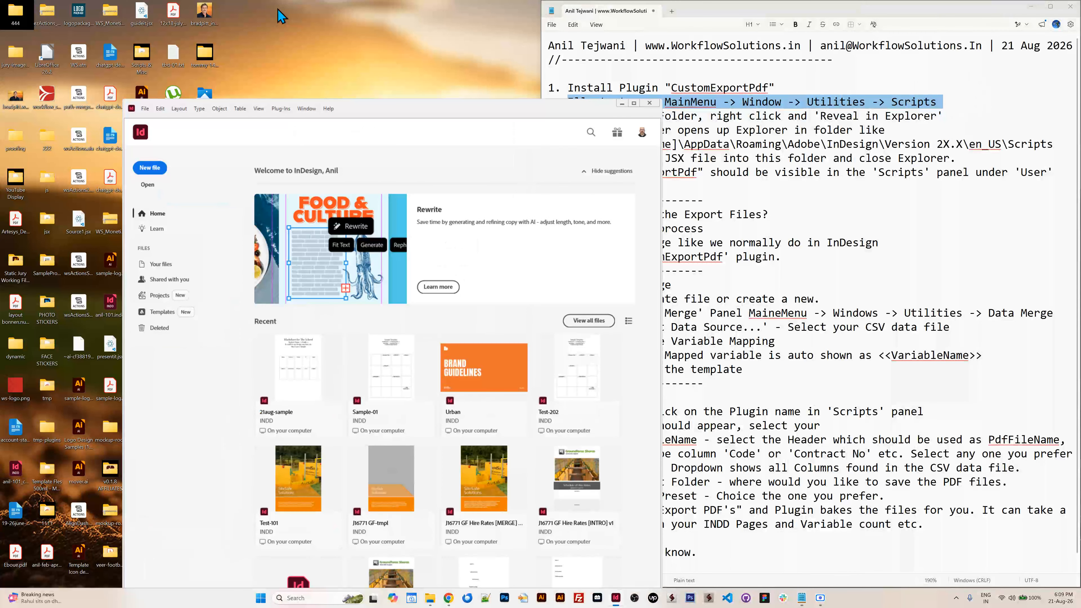
left_click_drag(379, 112, 442, 35)
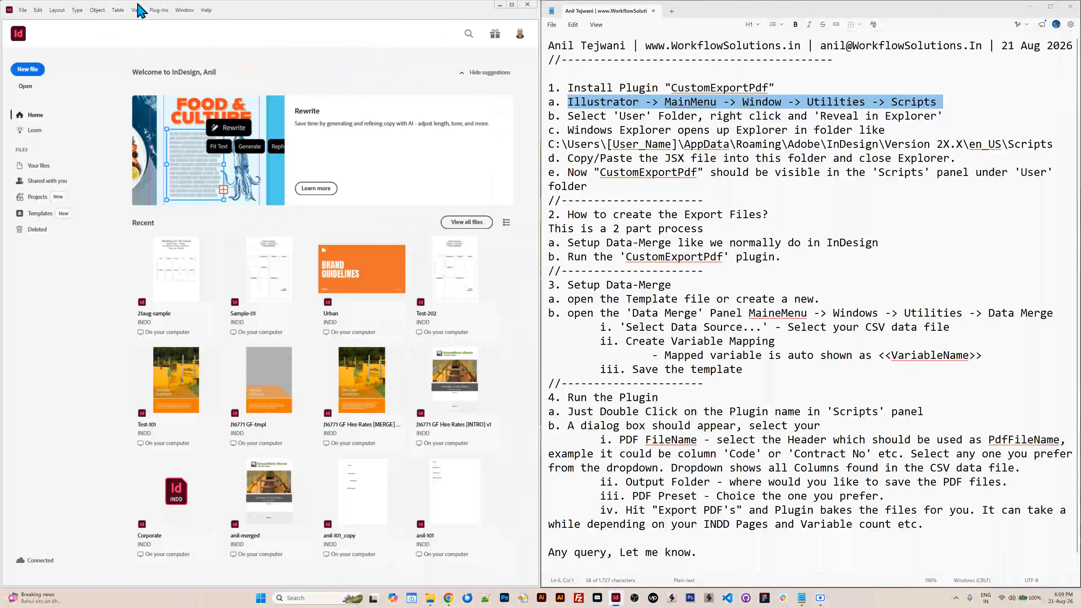
left_click(191, 11)
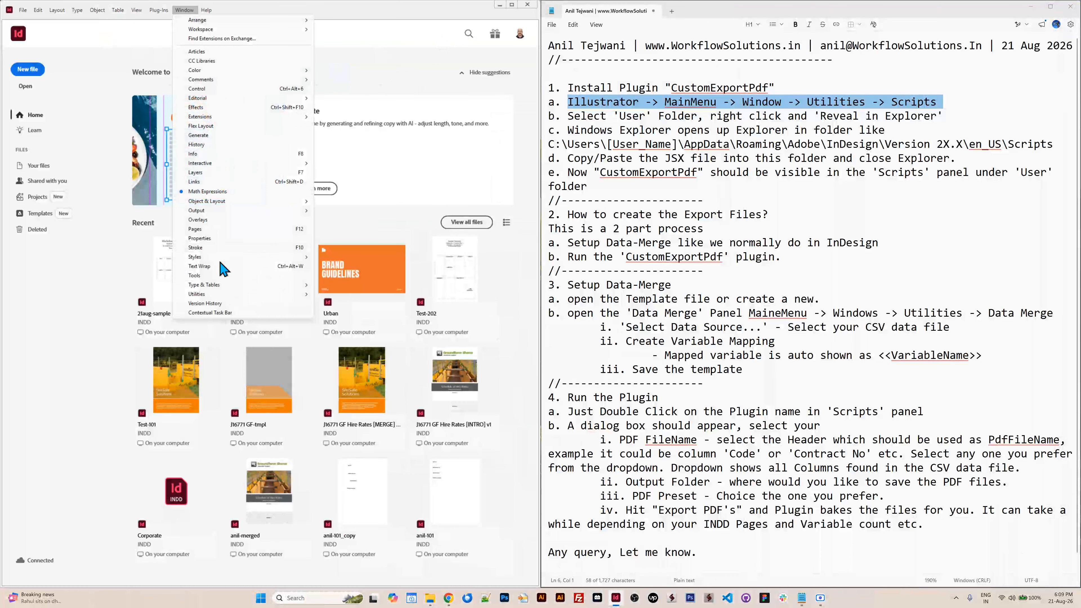
mouse_move(222, 296)
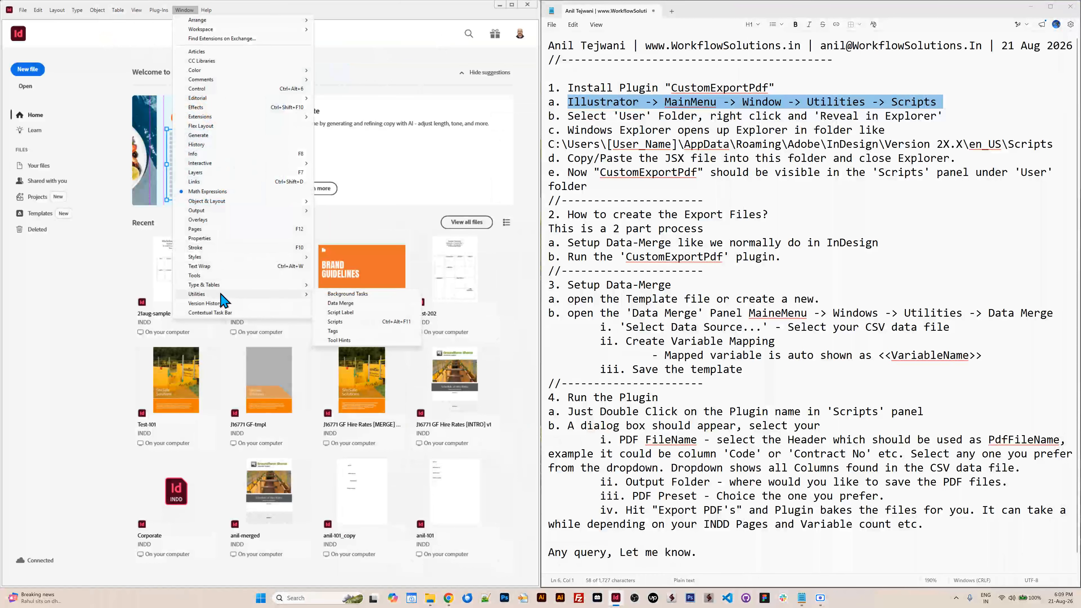
left_click(335, 322)
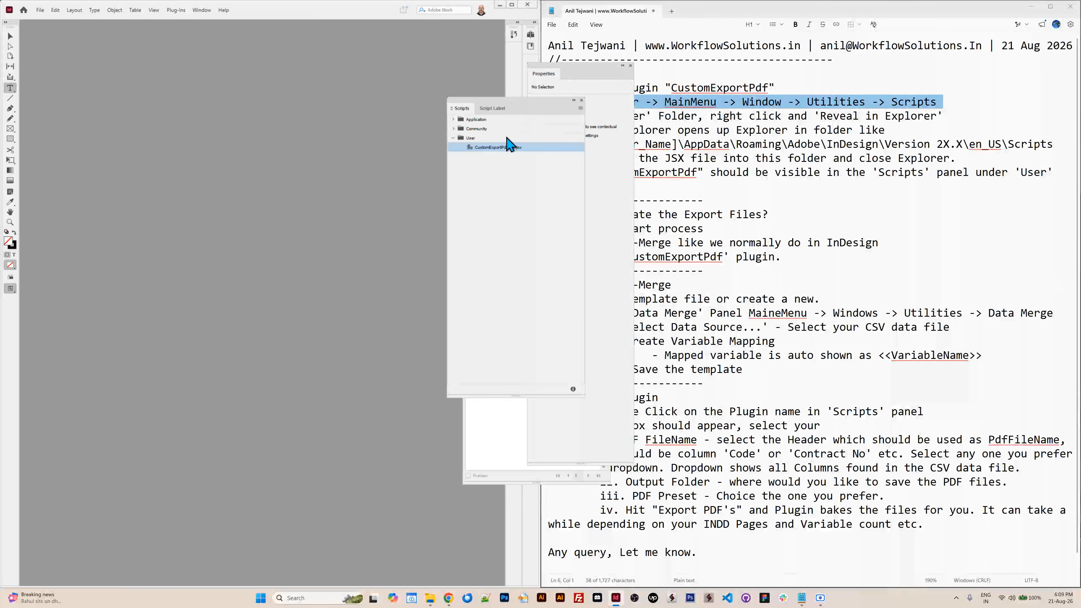
left_click_drag(500, 106, 96, 37)
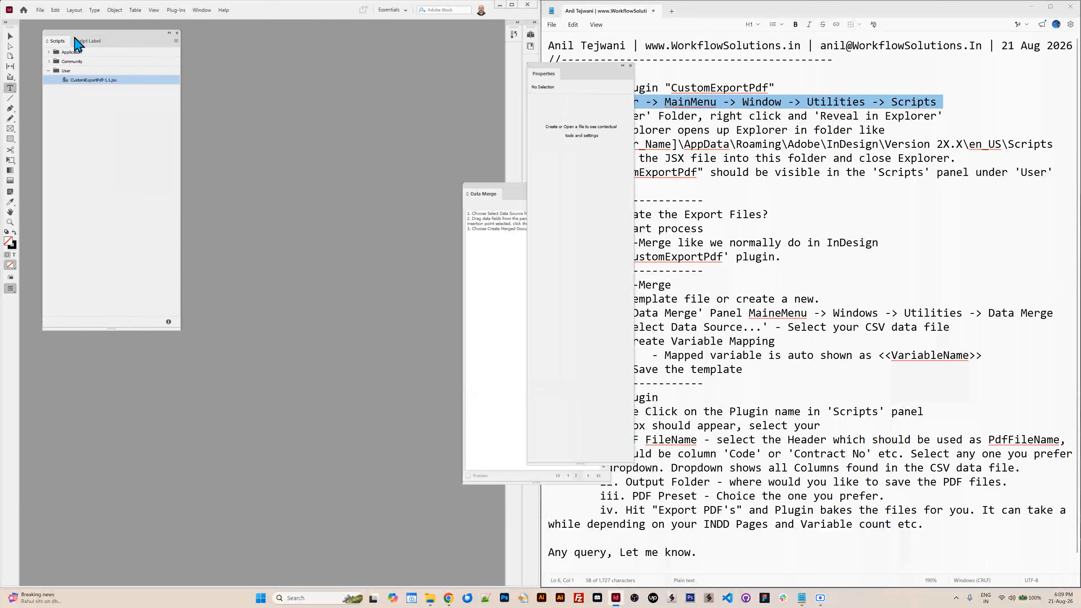
left_click(66, 72)
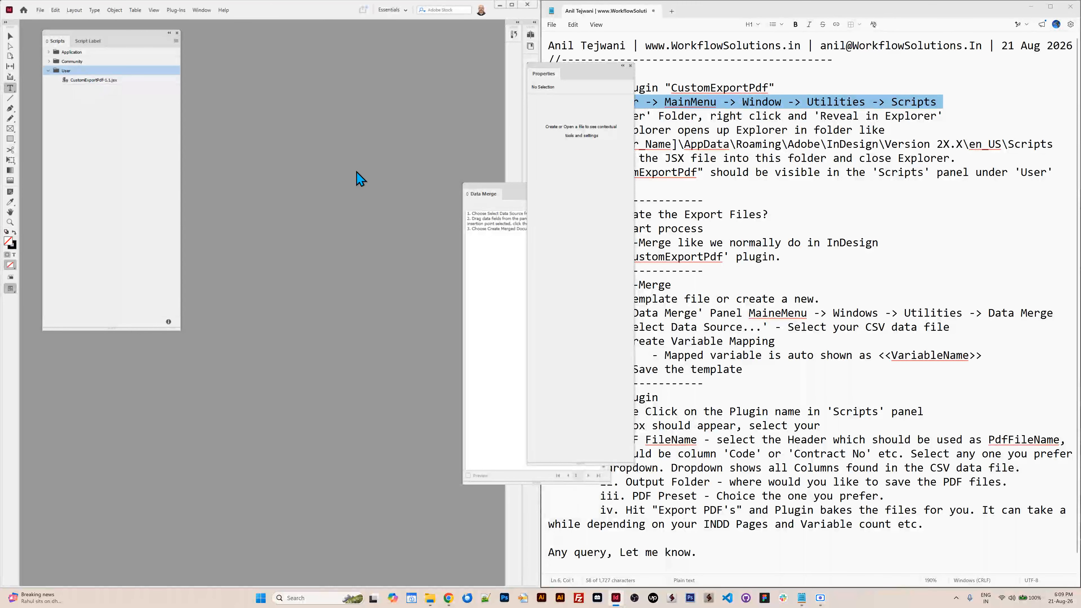
left_click_drag(490, 192, 381, 34)
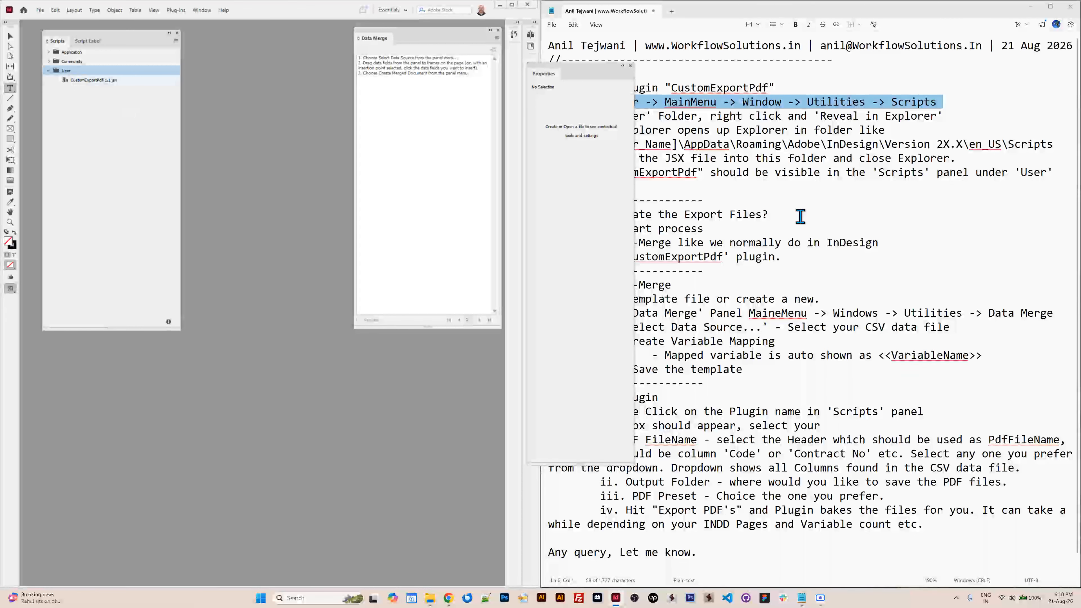
Reveal the User scripts folder in File Explorer, inspect its Scripts Panel subfolder for the plugin file, and close the window.
left_click(803, 175)
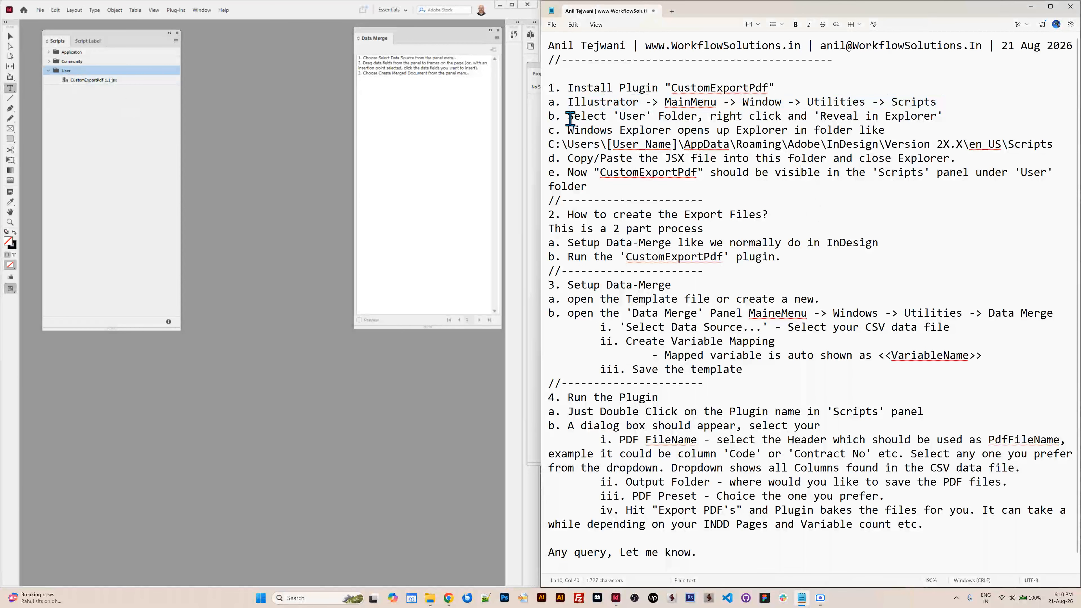
left_click_drag(569, 119, 953, 123)
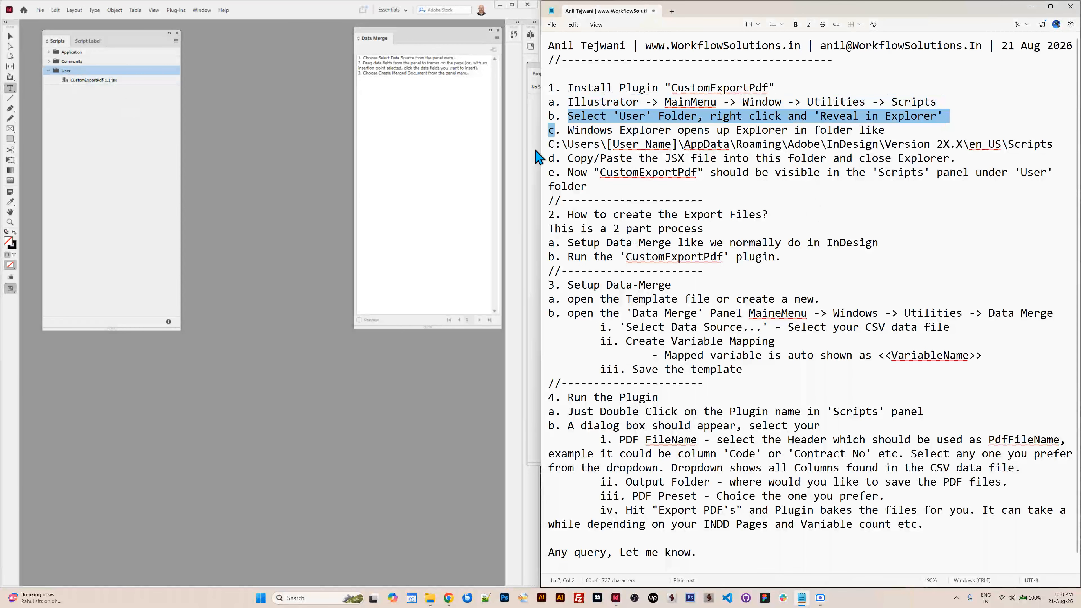
right_click(69, 73)
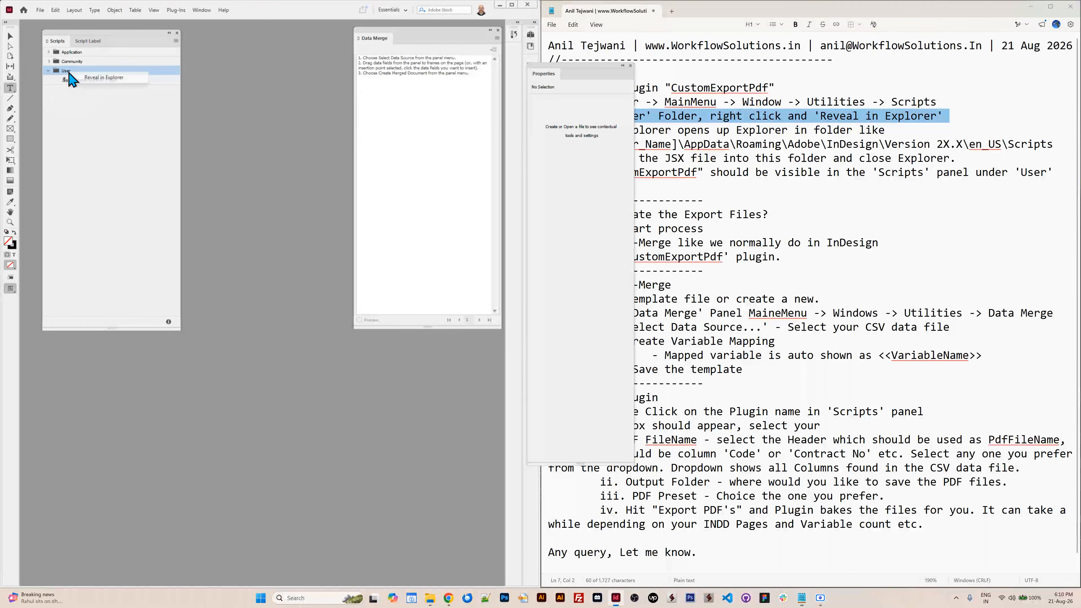
left_click(102, 78)
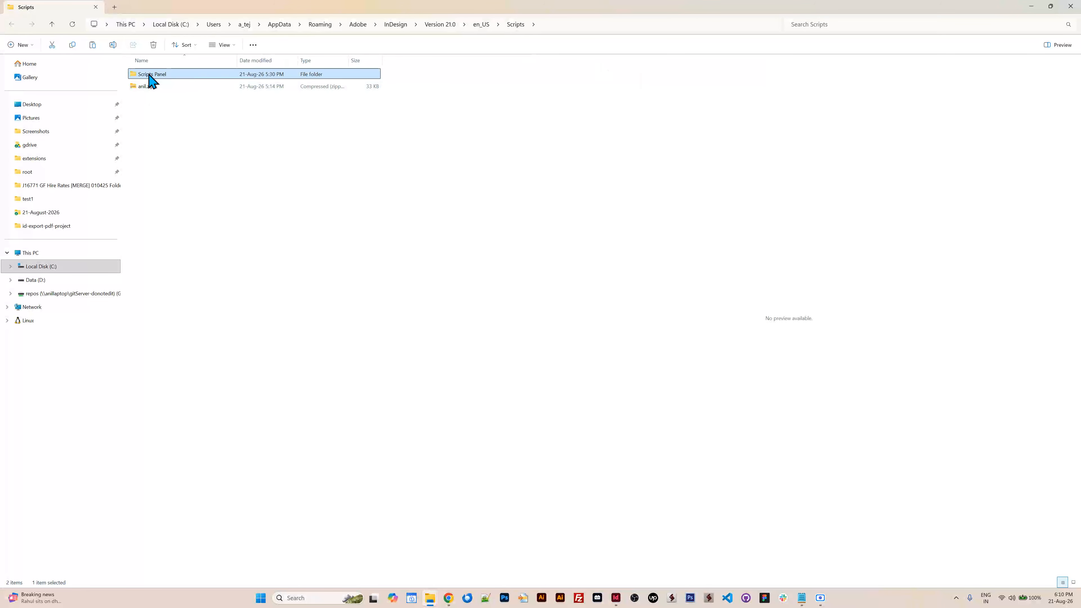
double_click(149, 75)
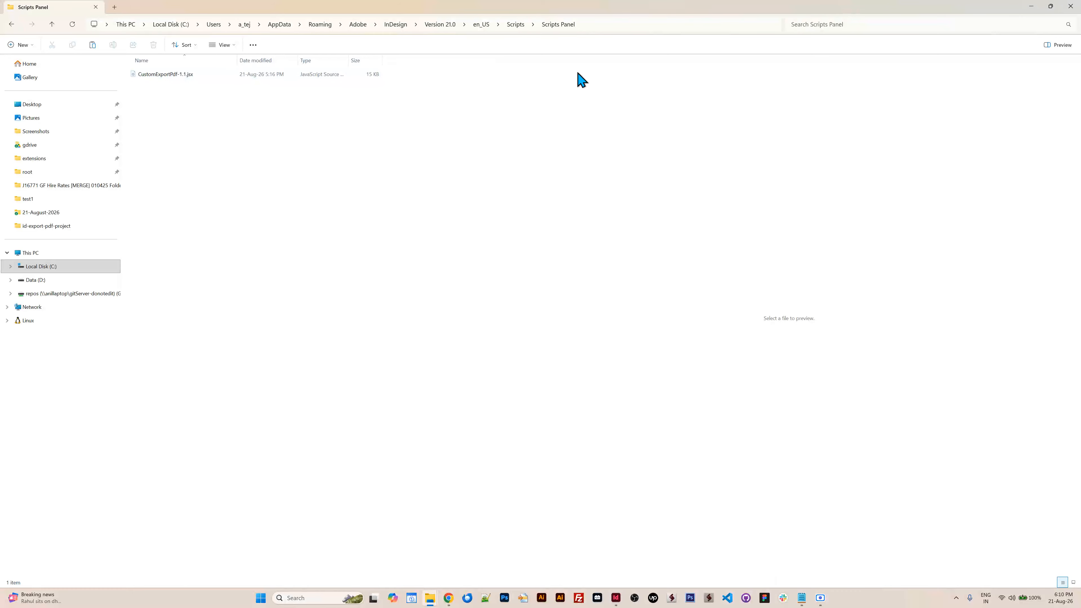
left_click(1071, 7)
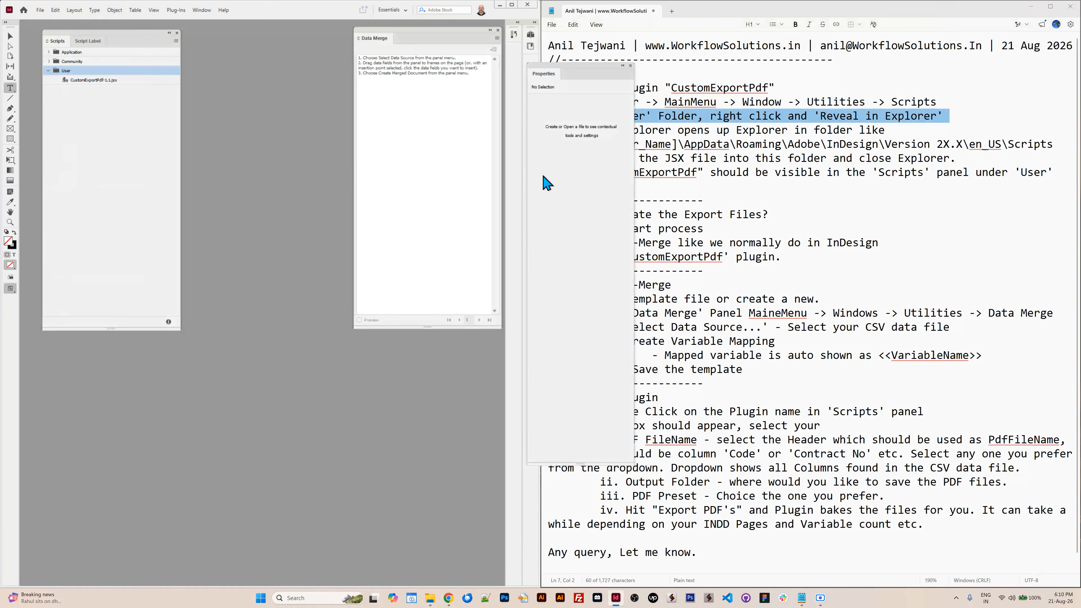
Review the remaining plugin installation instructions in the Notepad notes and check CustomExportPdf-1.1.jsx under the User scripts.
left_click(698, 144)
left_click(568, 129)
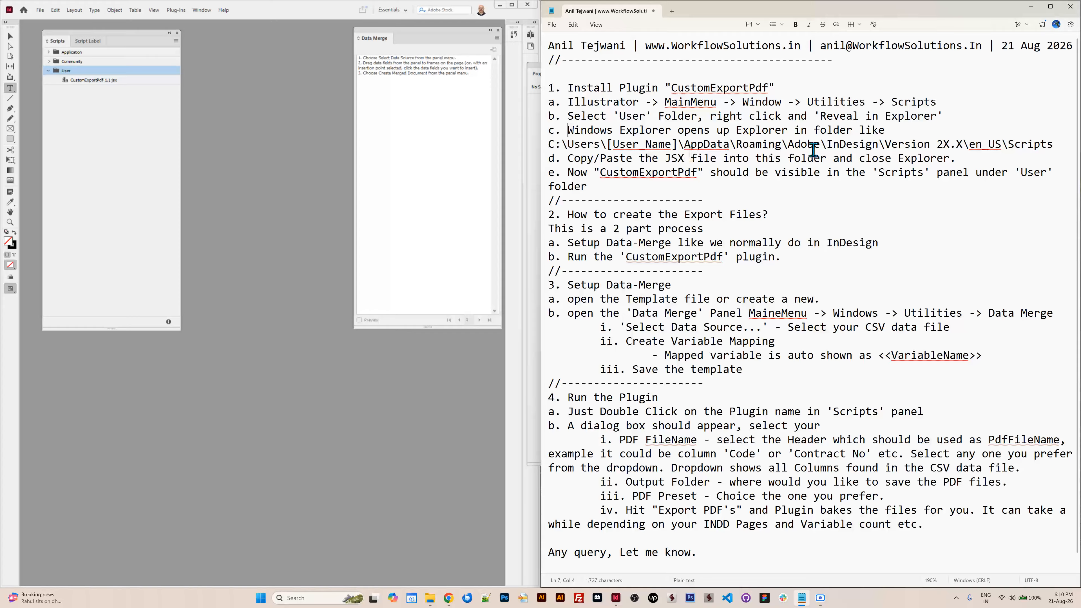
left_click(1058, 149, "shift")
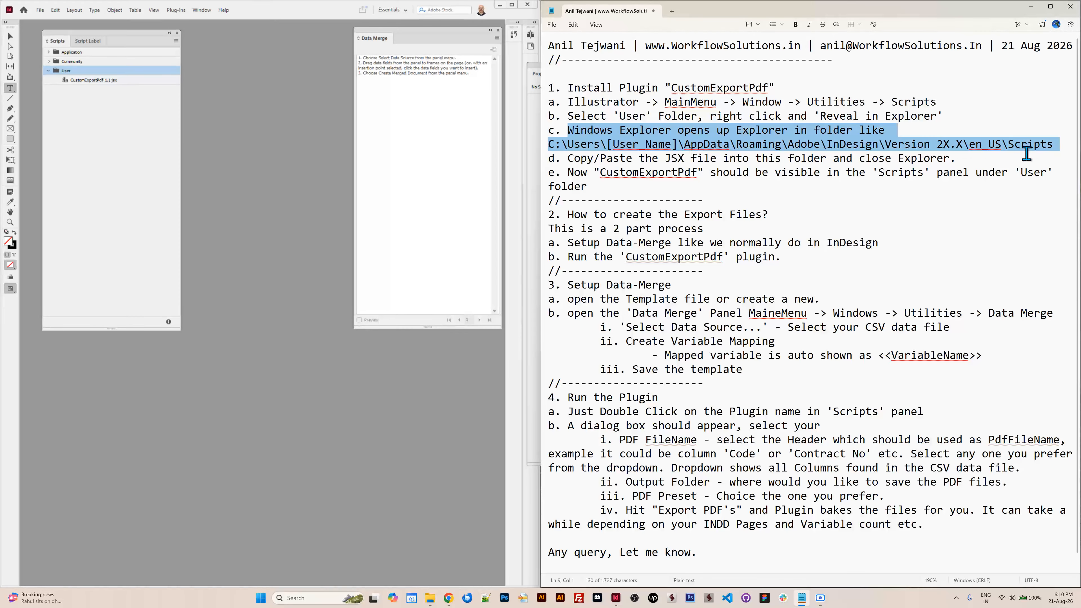
left_click(573, 158)
left_click(956, 159, "shift")
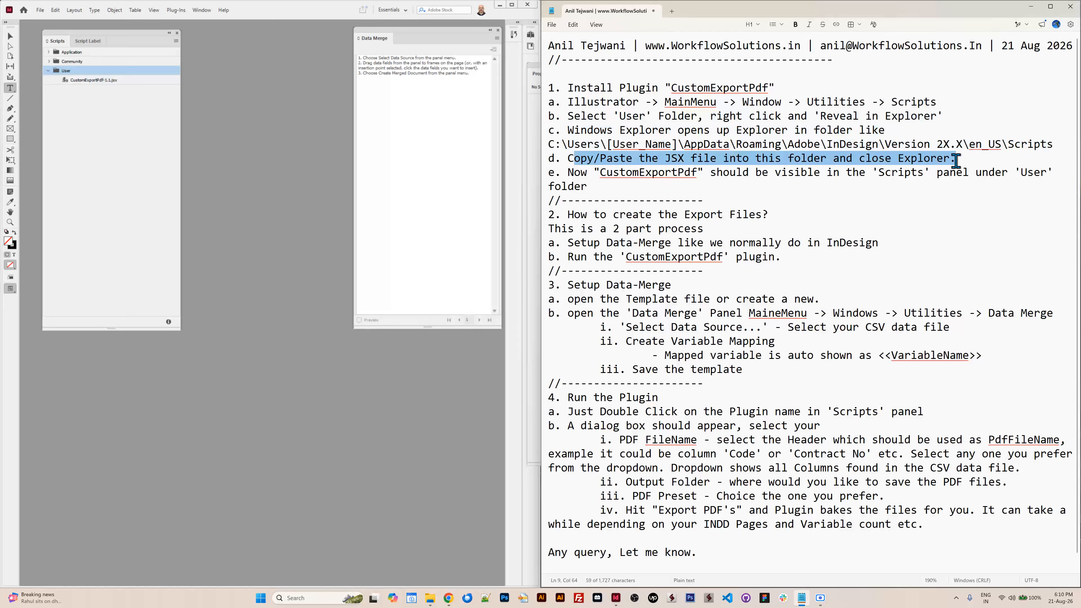
left_click(86, 80)
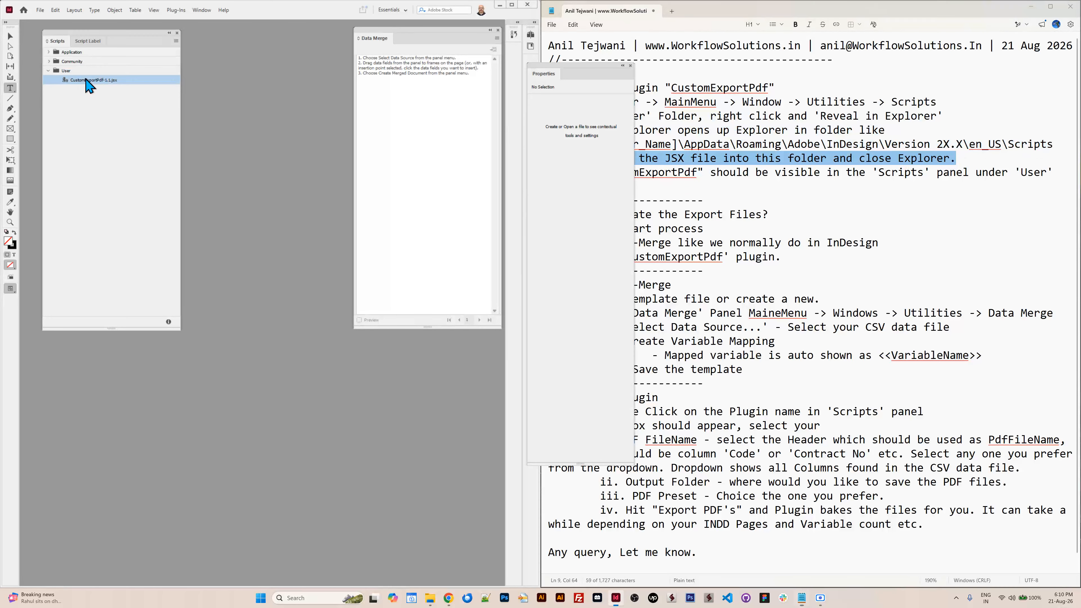
double_click(792, 163)
left_click(586, 186)
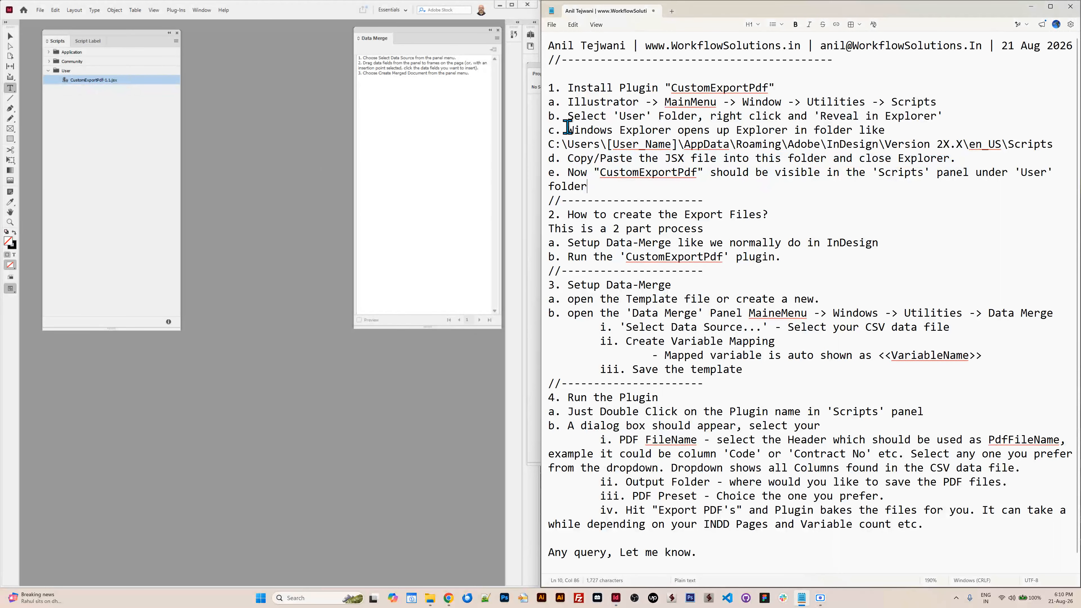
left_click(549, 88, "shift")
Read the notes section on creating the export files, covering the Data-Merge setup and running the CustomExportPdf plugin.
left_click(567, 215)
left_click(862, 215, "shift")
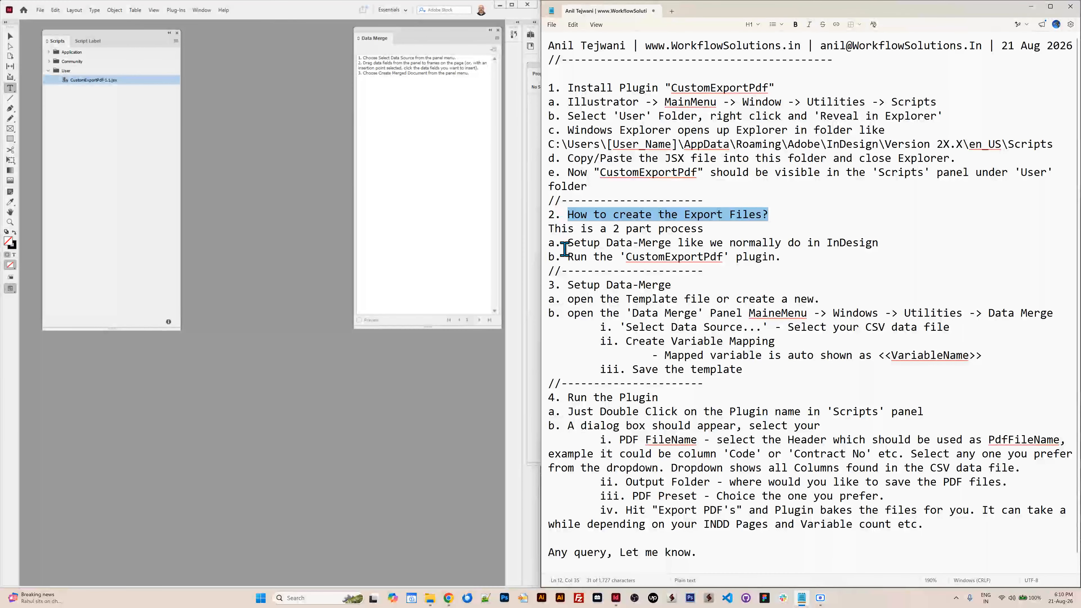
left_click(554, 229)
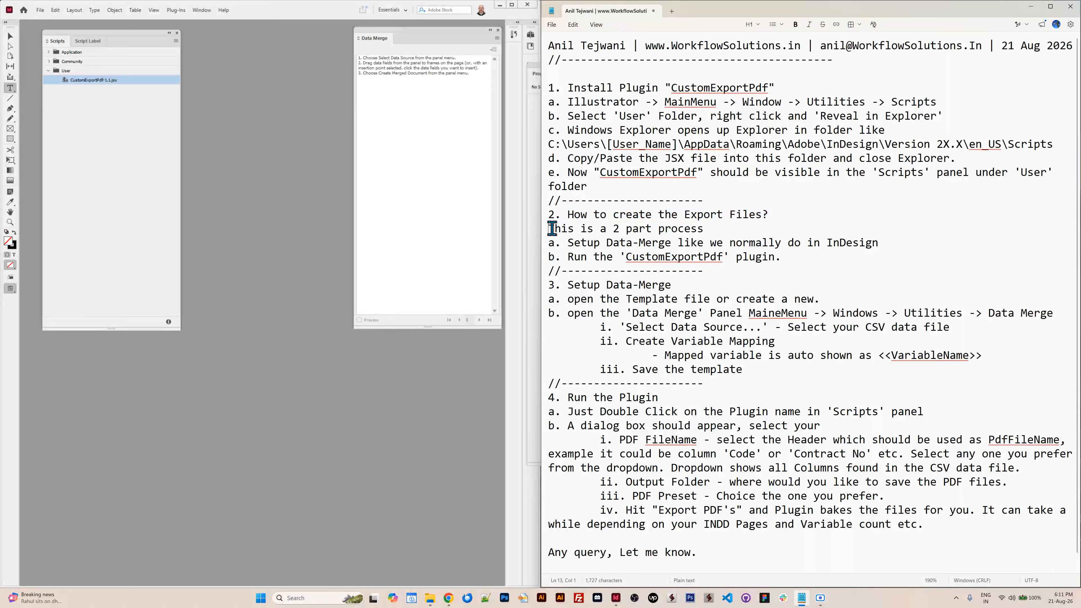
double_click(717, 227)
left_click(568, 244)
left_click(892, 245, "shift")
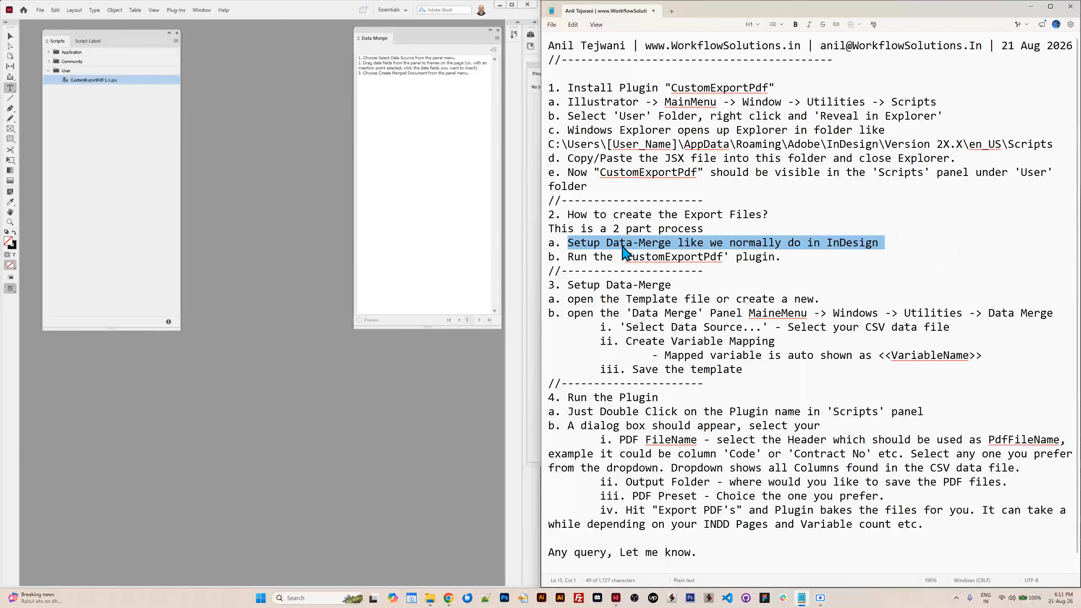
double_click(574, 256)
triple_click(792, 258)
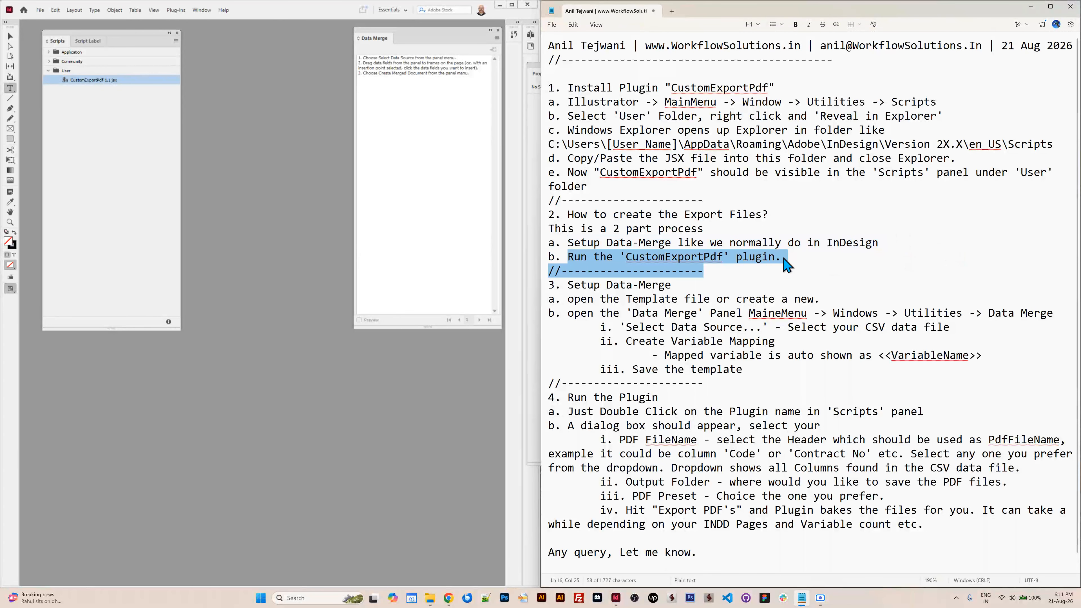
left_click(676, 243)
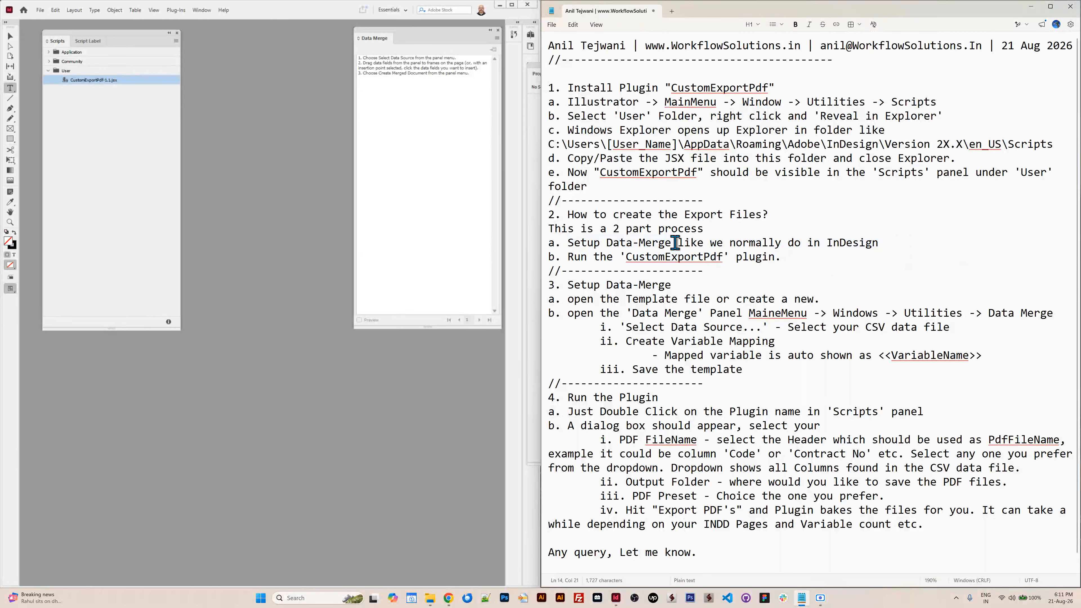
Append "Example - 'student marksheet export'" to the template file line under Setup Data-Merge in the notes.
left_click(569, 285)
left_click(673, 284, "shift")
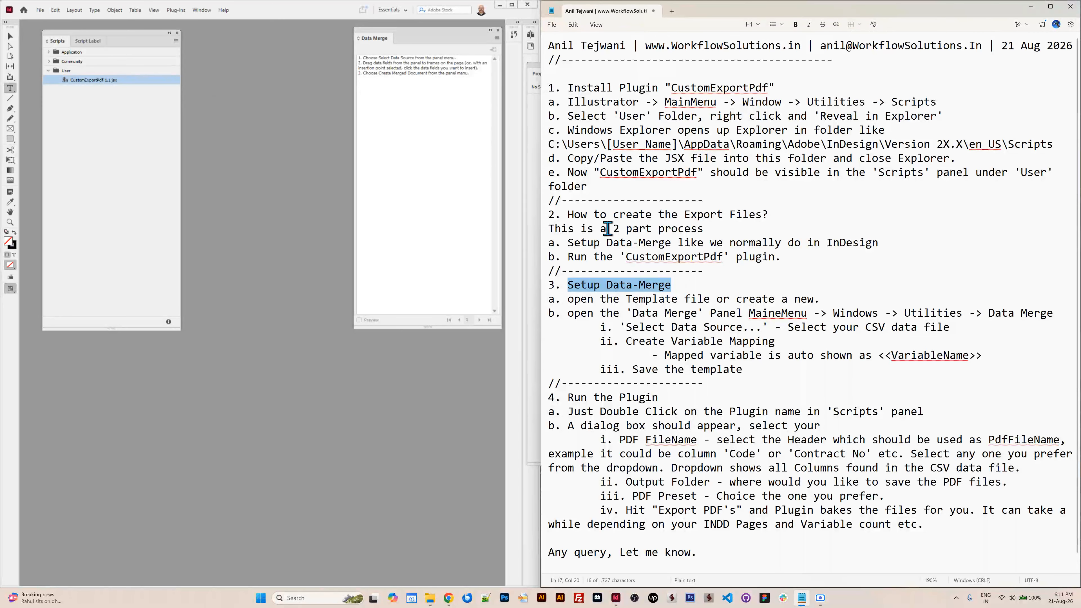
left_click(737, 300)
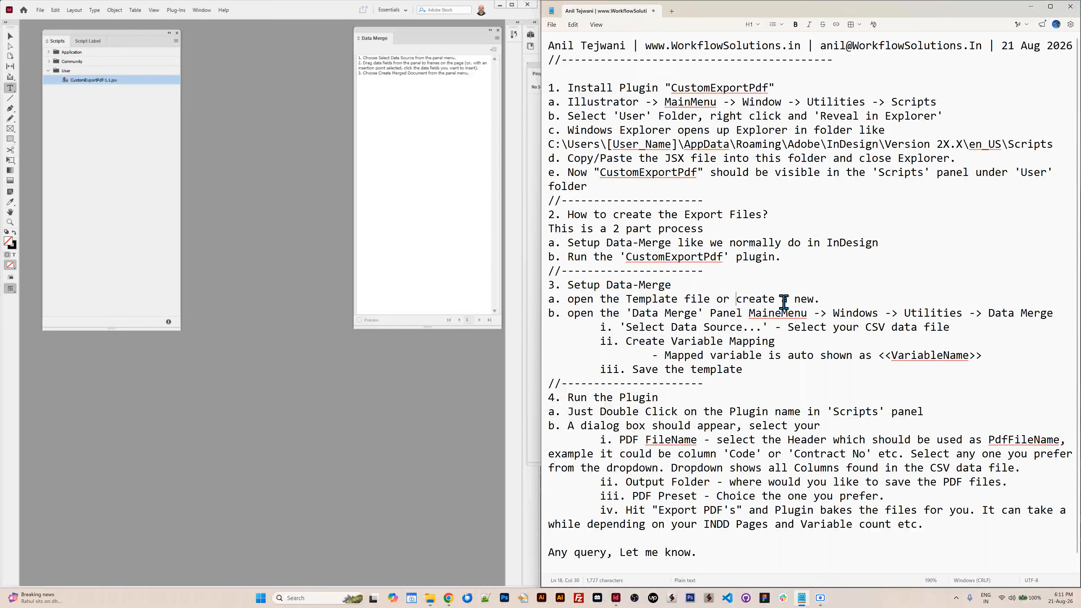
left_click(807, 300, "shift")
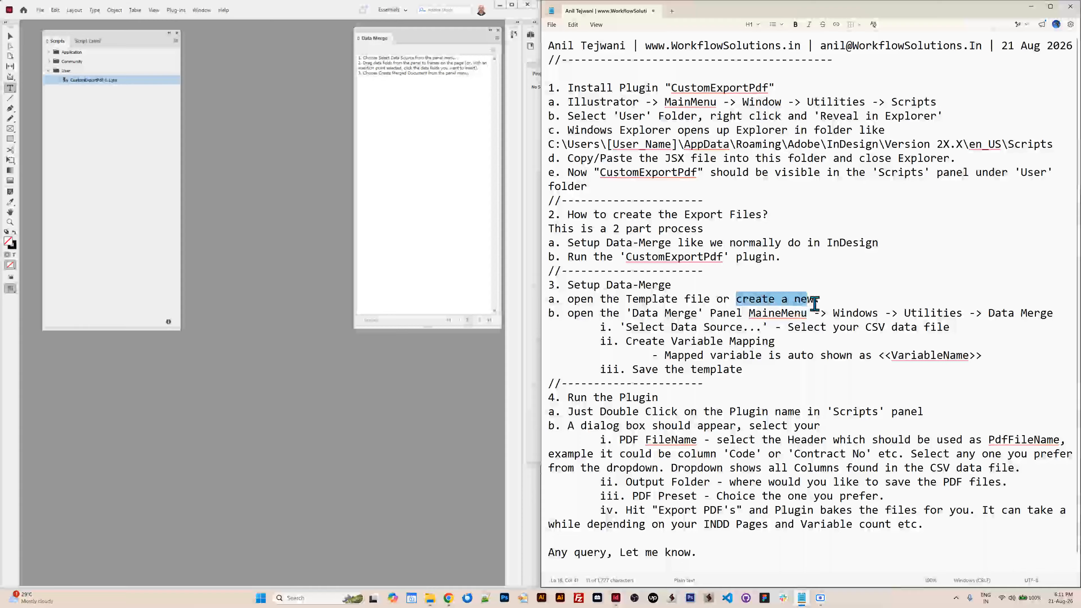
key("End")
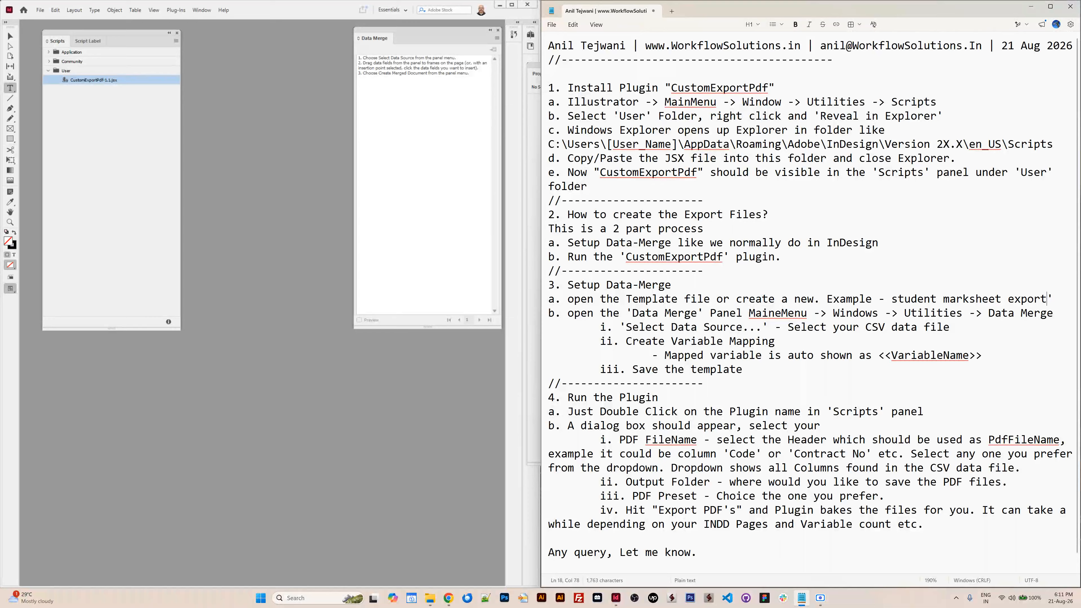
type("'")
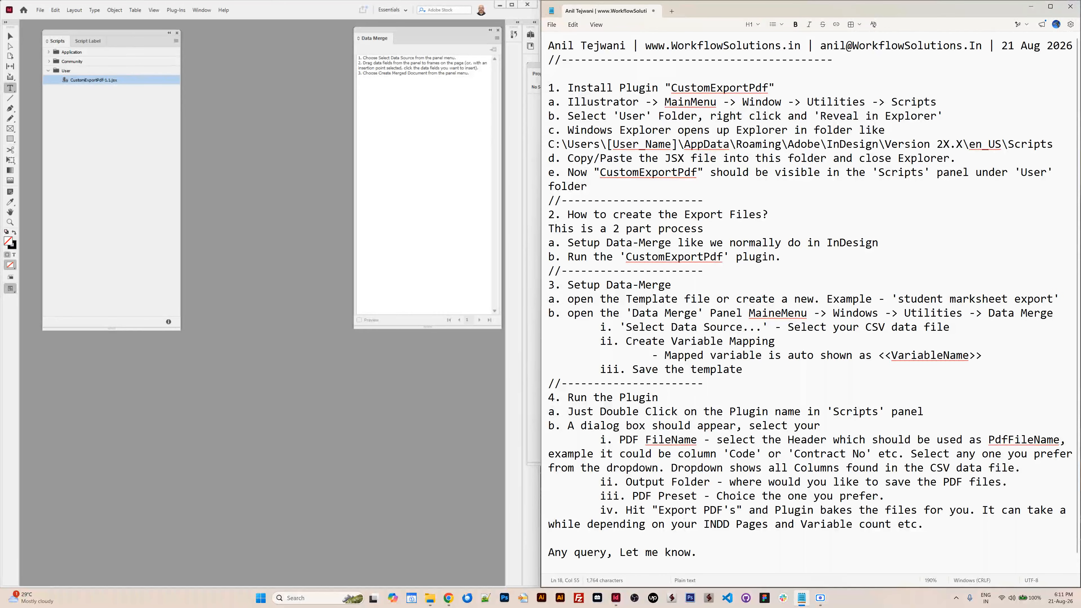
Switch to File Explorer and open Mark-Sheets.csv from the id-export-pdf-project folder with LibreOffice.
left_click(430, 598)
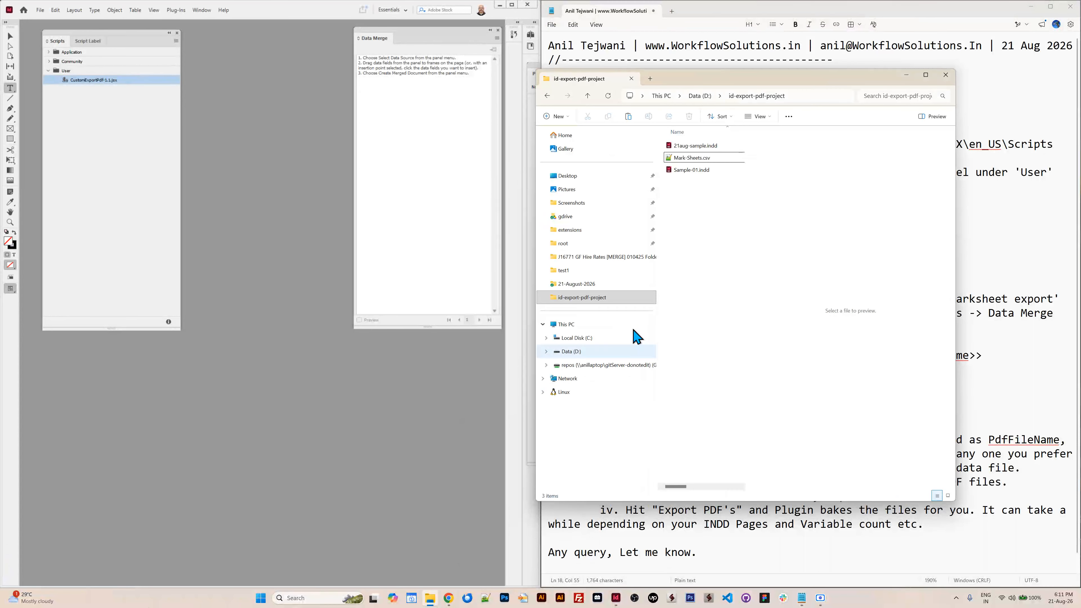
left_click(702, 158)
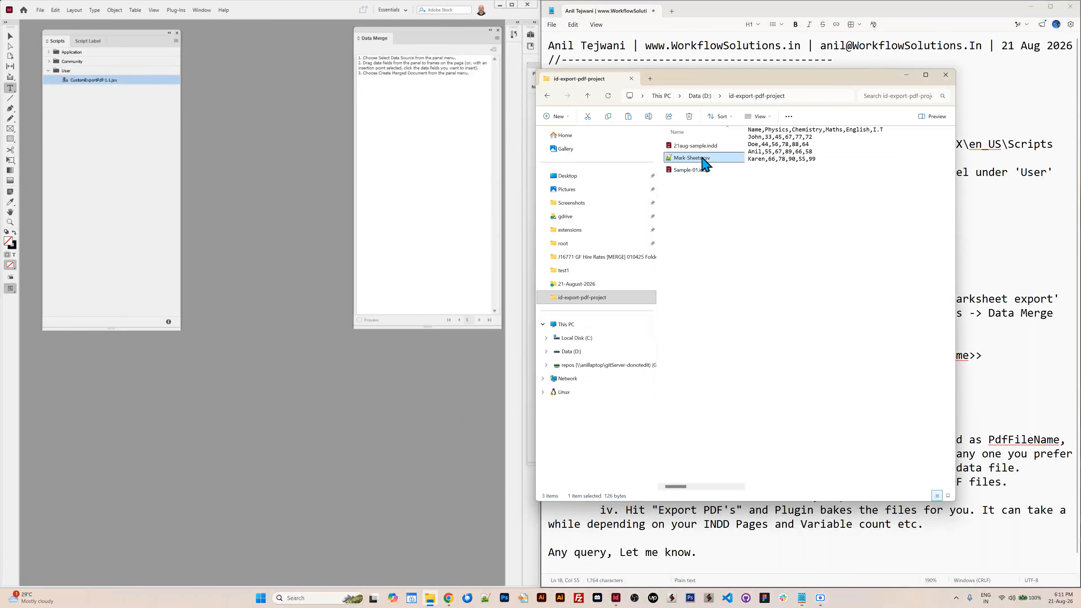
right_click(702, 157)
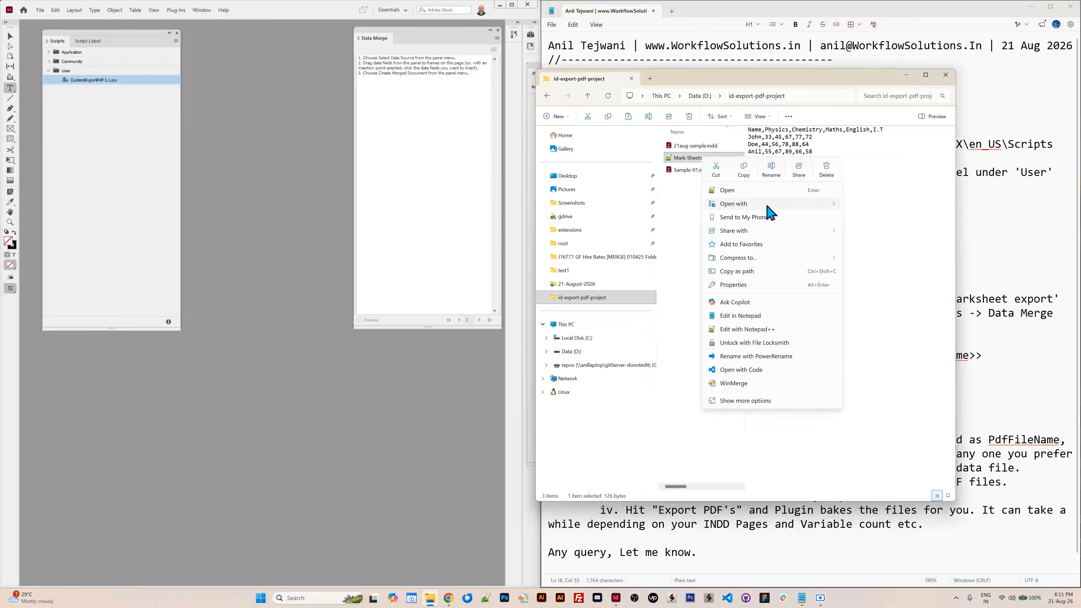
mouse_move(768, 205)
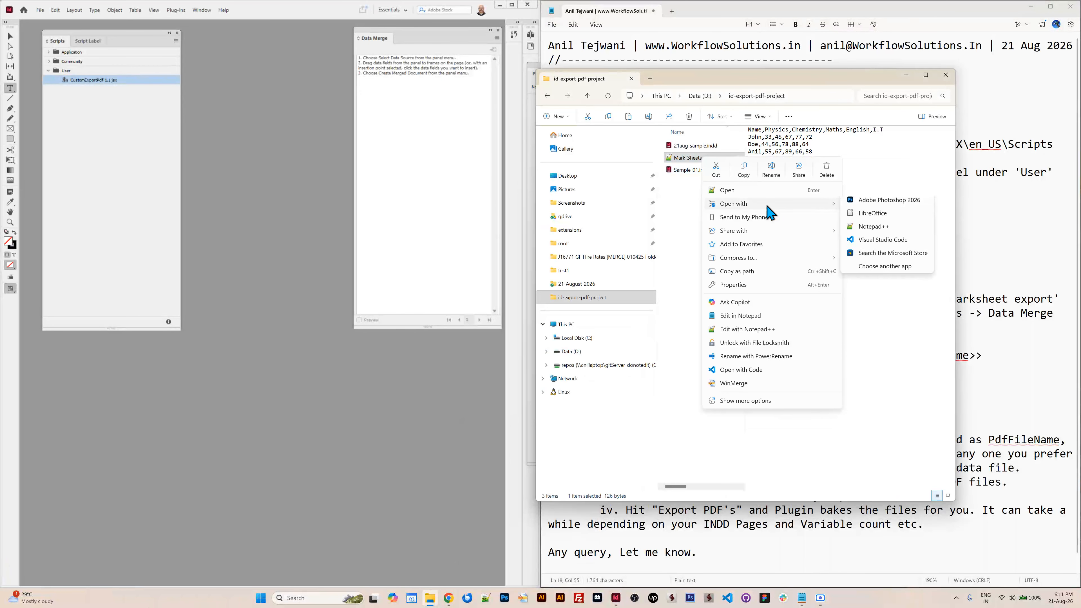
left_click(882, 219)
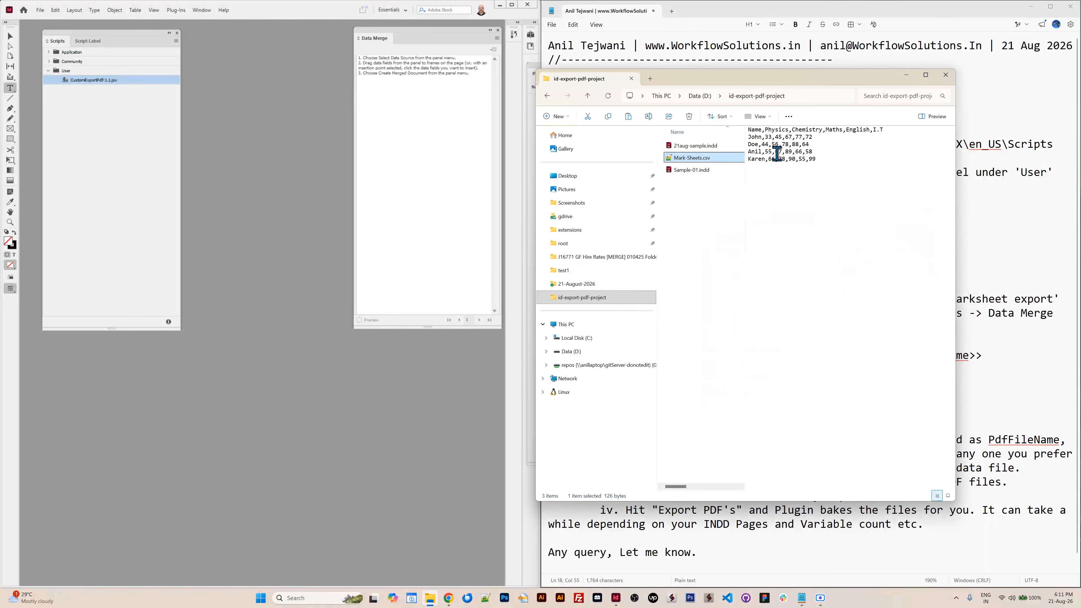
Check the column headers and student rows of Mark-Sheets.csv in the file preview, minimise File Explorer and return to the notes.
left_click(777, 130)
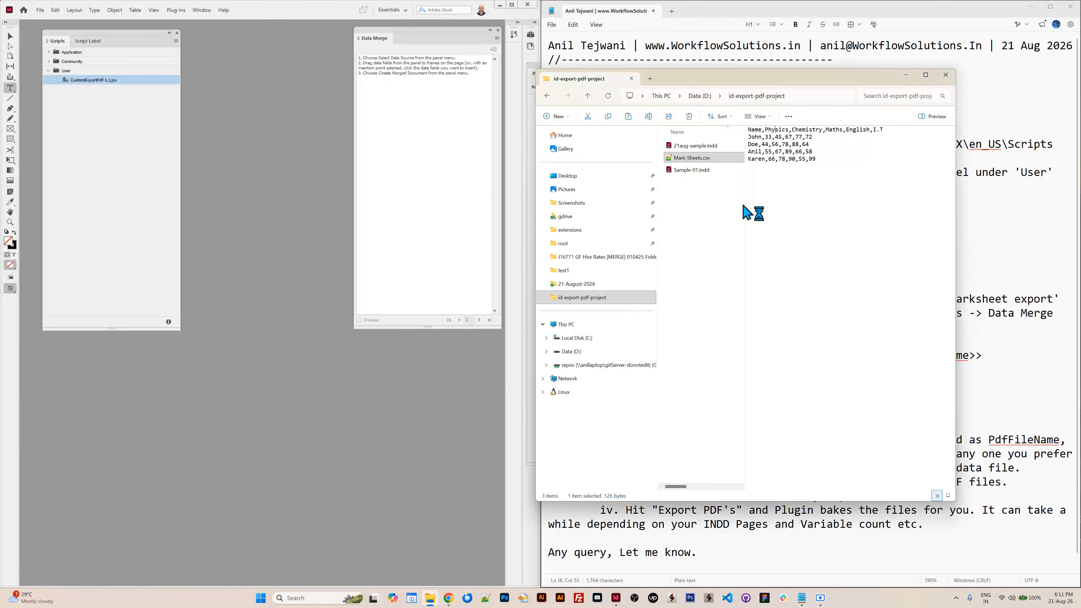
left_click(702, 258)
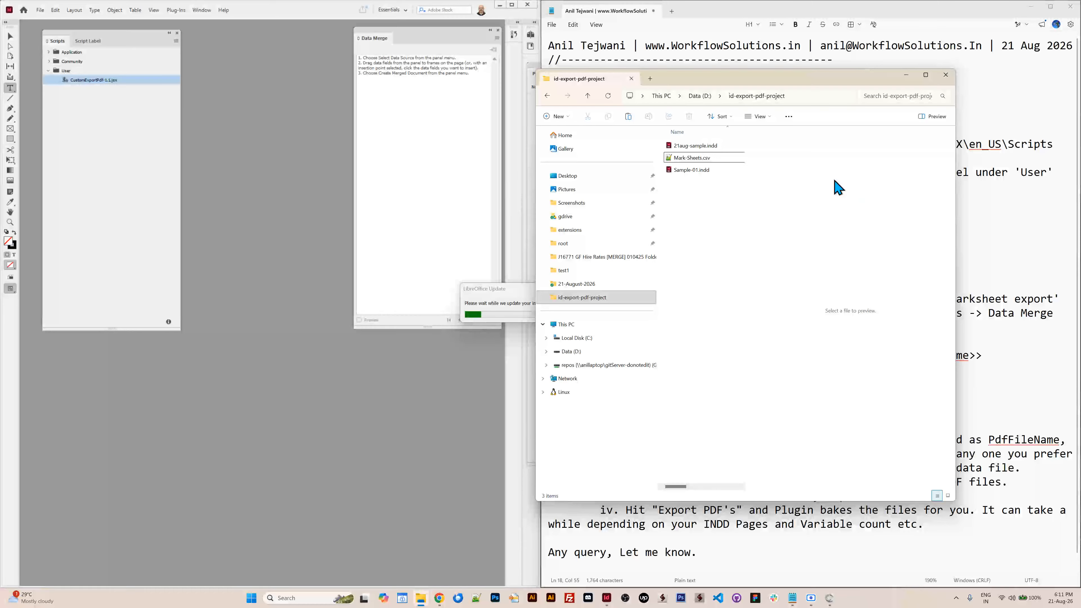
left_click(906, 76)
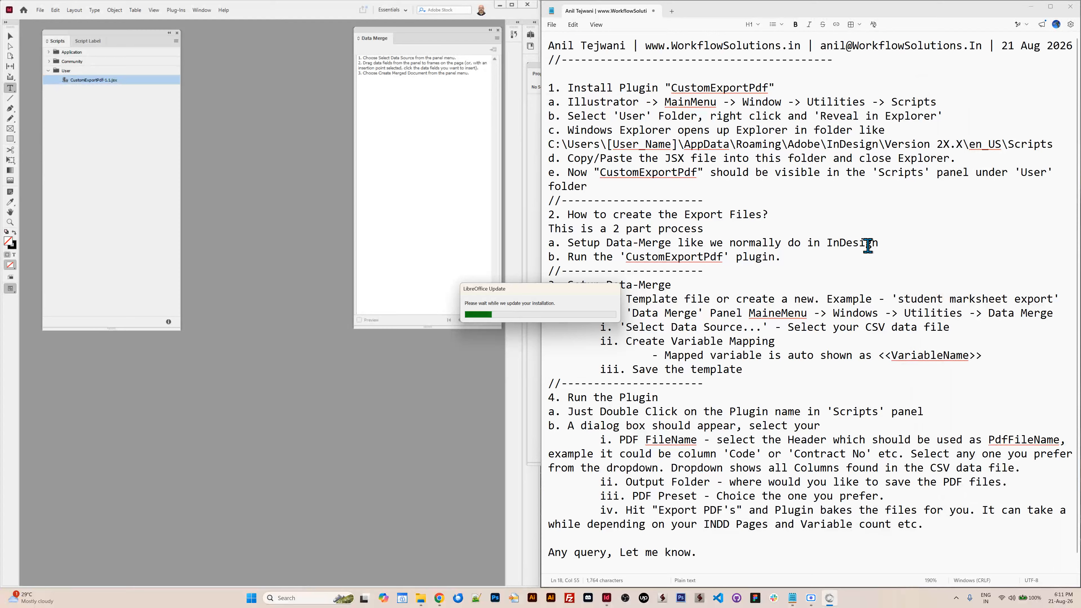
left_click(779, 251)
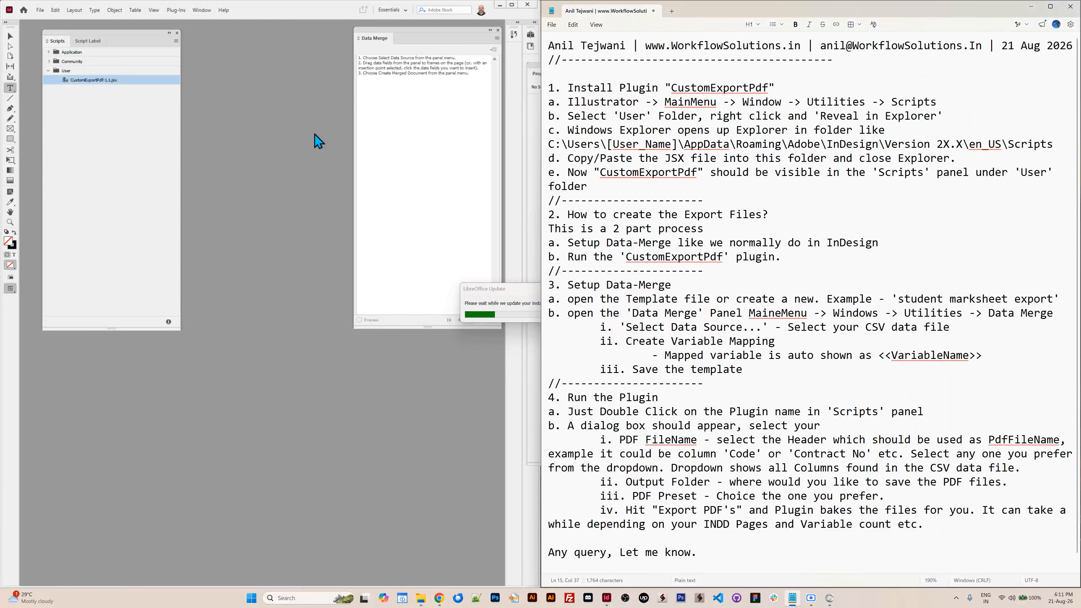
Switch to InDesign and create a new one-page A4 document in portrait orientation.
left_click(373, 43)
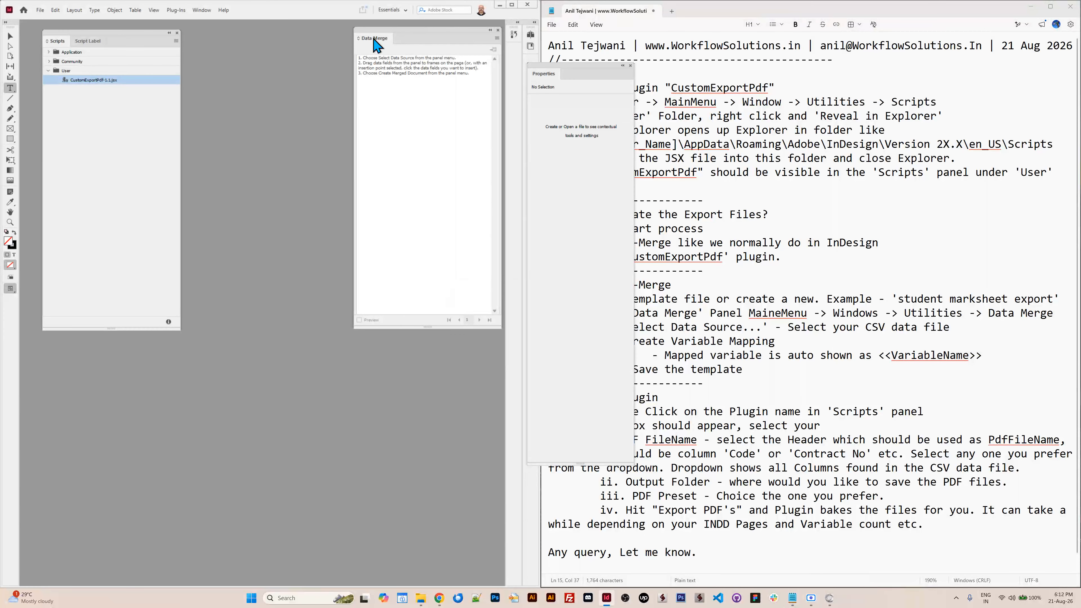
left_click(39, 11)
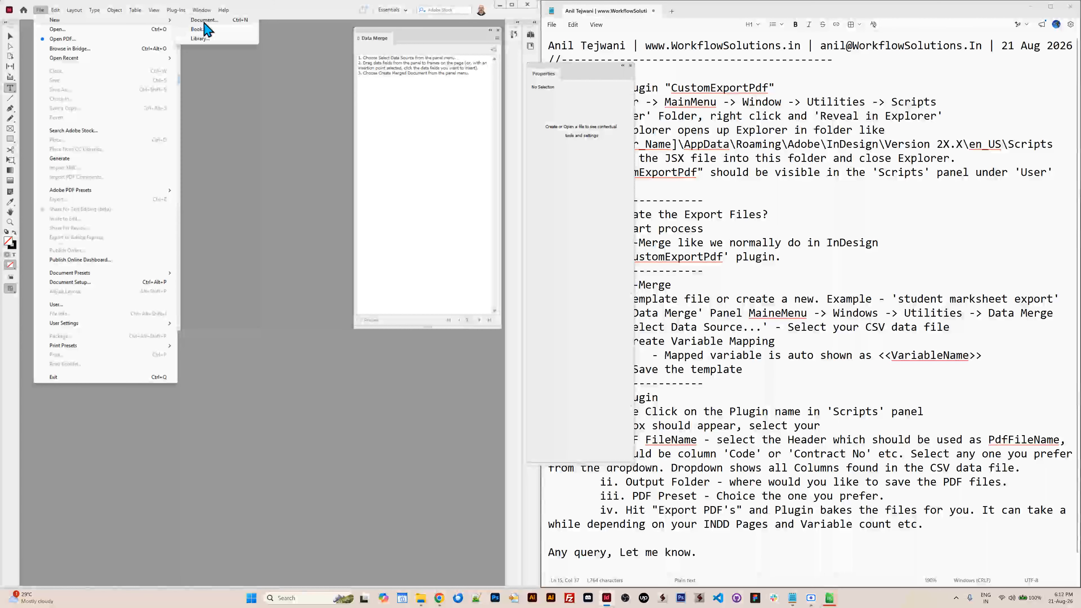
left_click(204, 22)
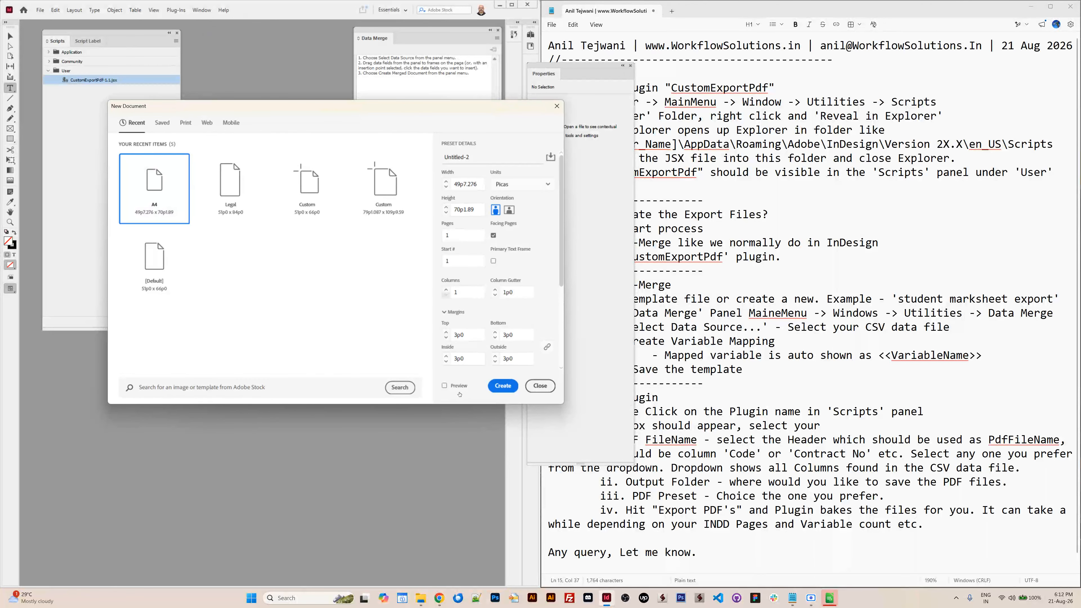
left_click(503, 386)
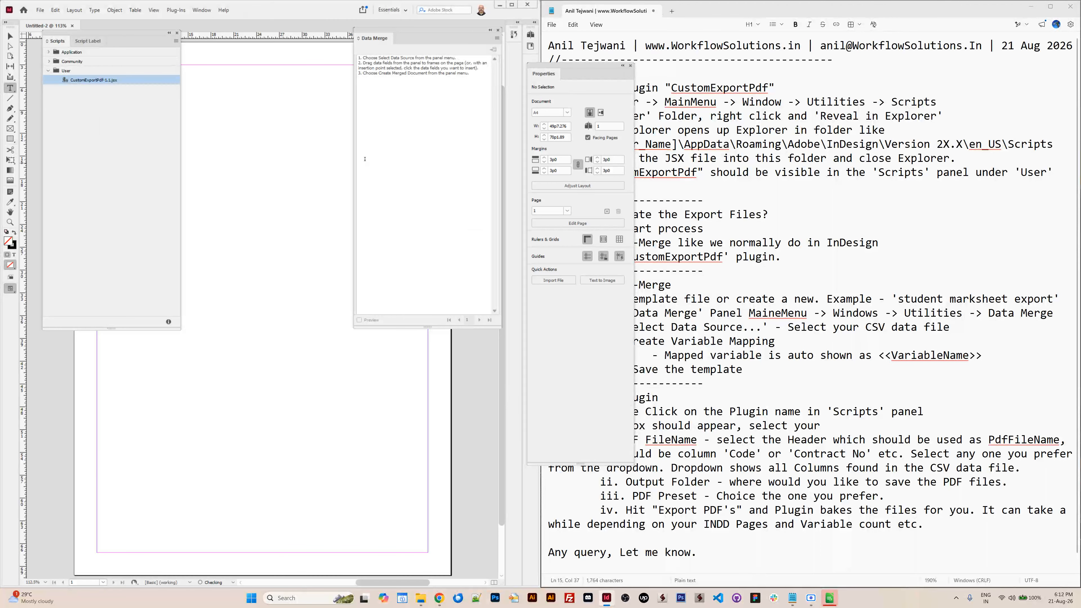
Shorten the floating Scripts and Data Merge panels and move them down over the lower part of the page.
left_click_drag(107, 328, 109, 152)
left_click_drag(432, 328, 412, 142)
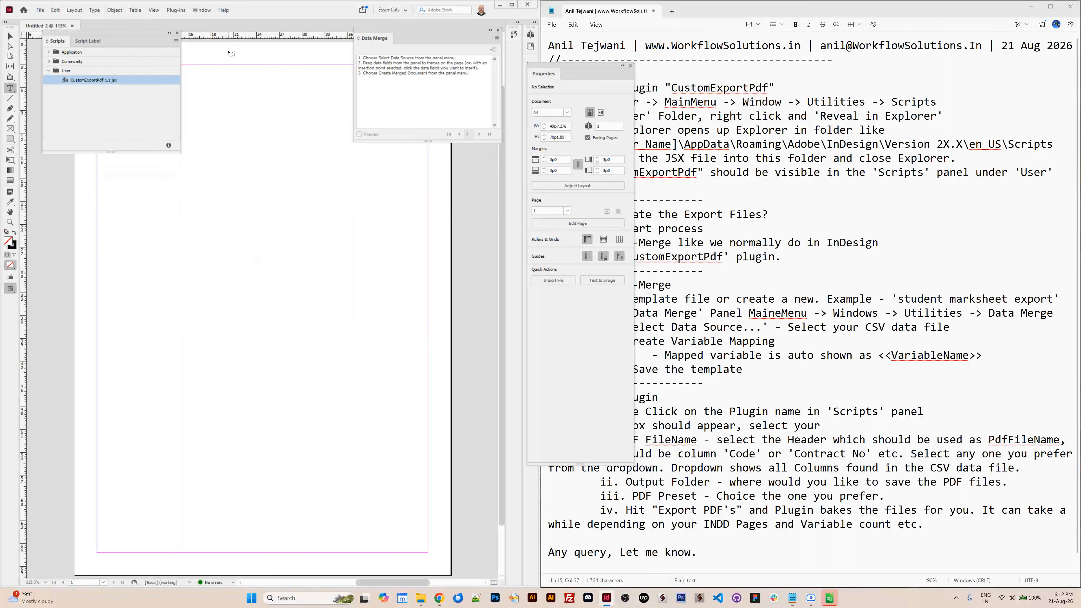
left_click_drag(104, 38, 98, 410)
left_click_drag(401, 34, 391, 408)
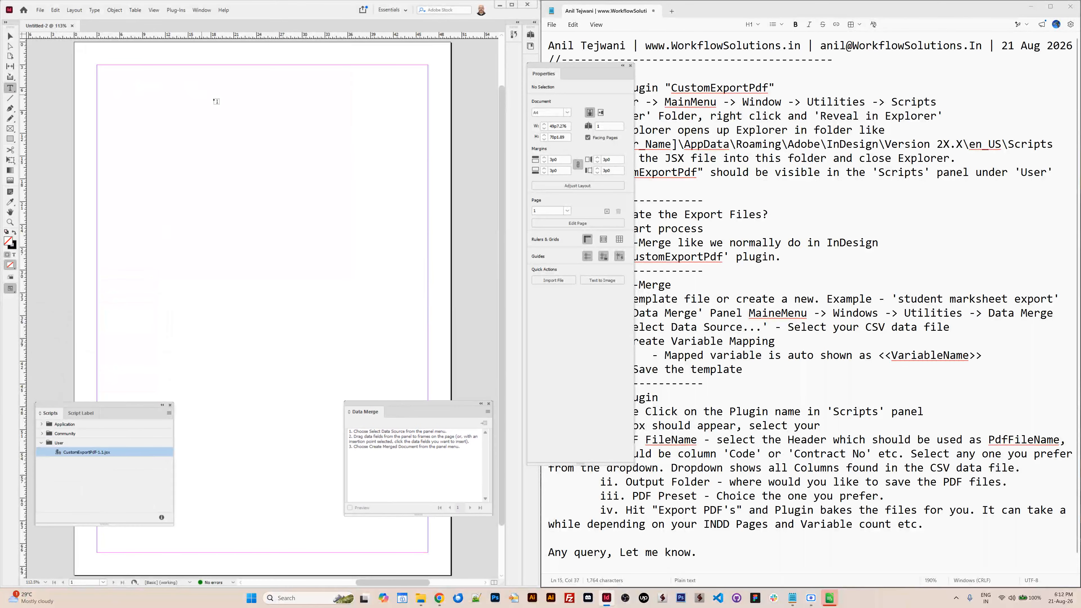
Draw a text frame about 42 by 17 picas inside the upper margins, containing "The Imaginary School Marksheet" and "Student name: NameHere" on separate lines.
left_click_drag(103, 71, 423, 201)
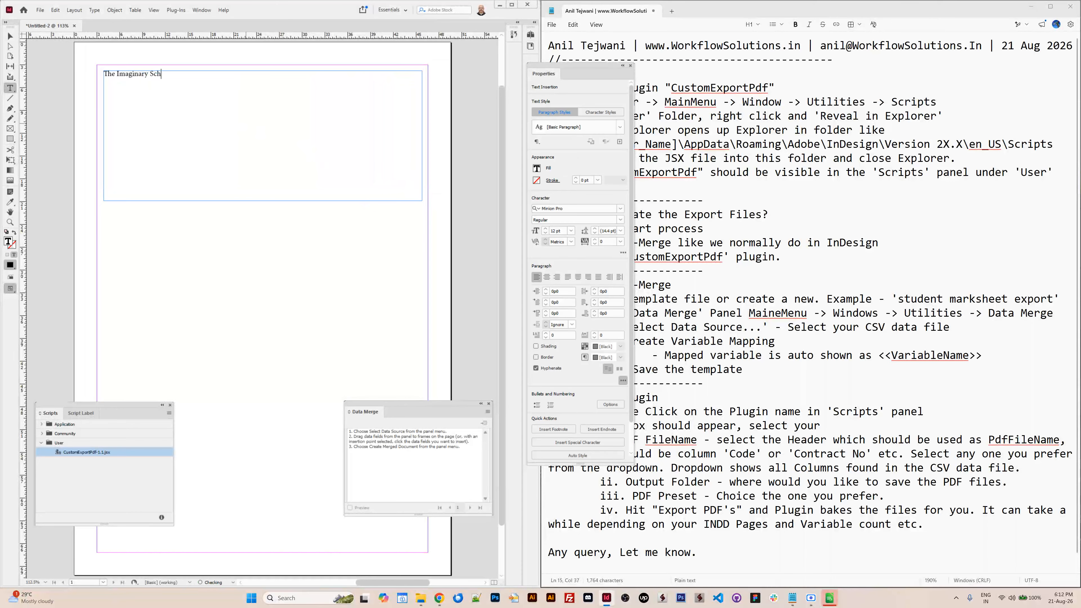
type("'")
type("Mark")
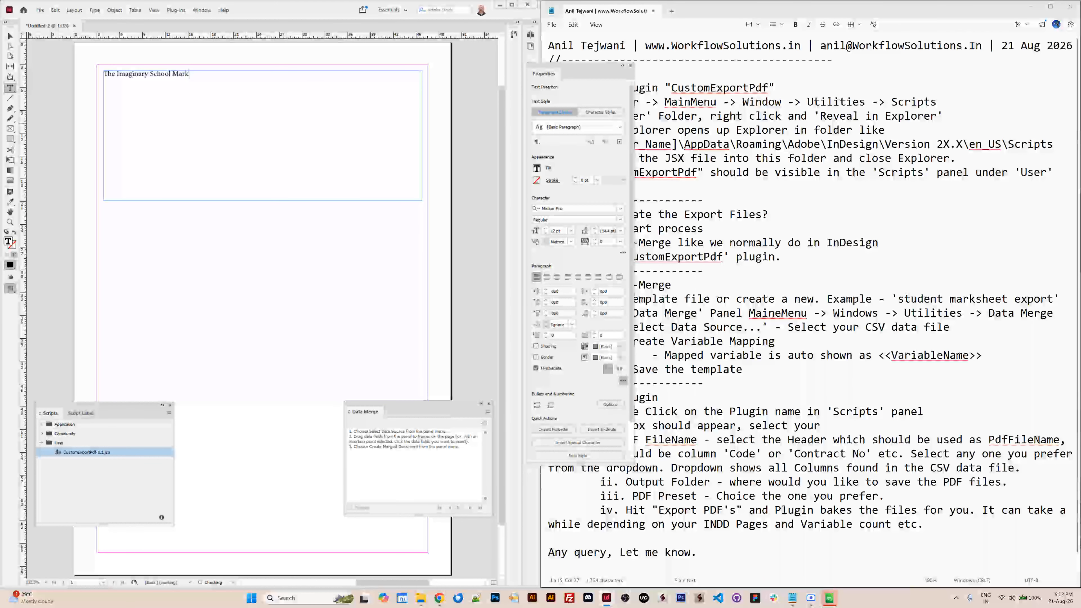
type("sheet")
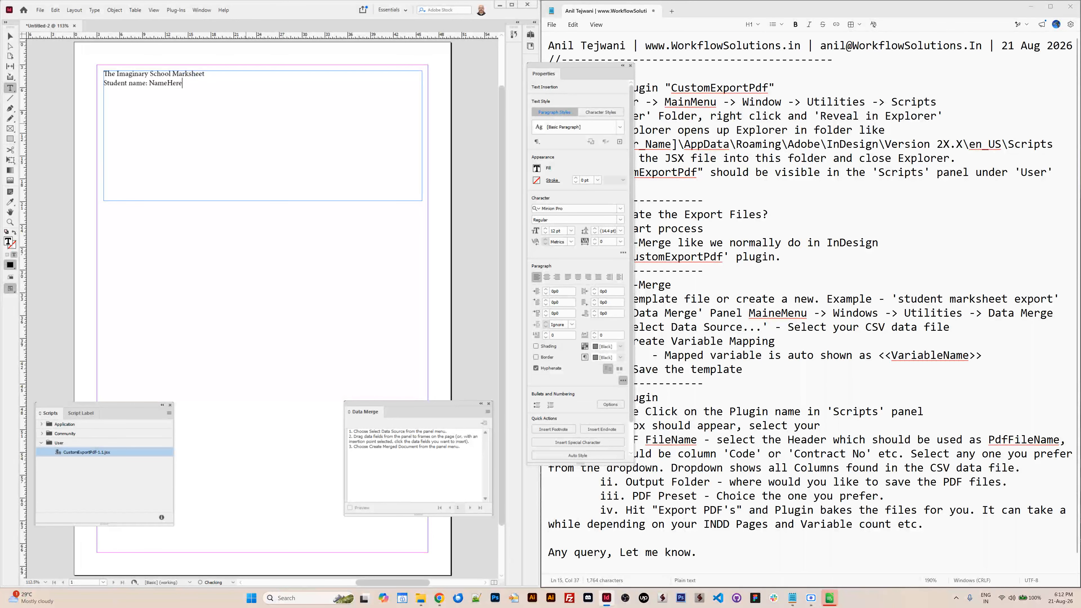
Centre both heading lines and set their font size to 30 pt.
key("ctrl+a")
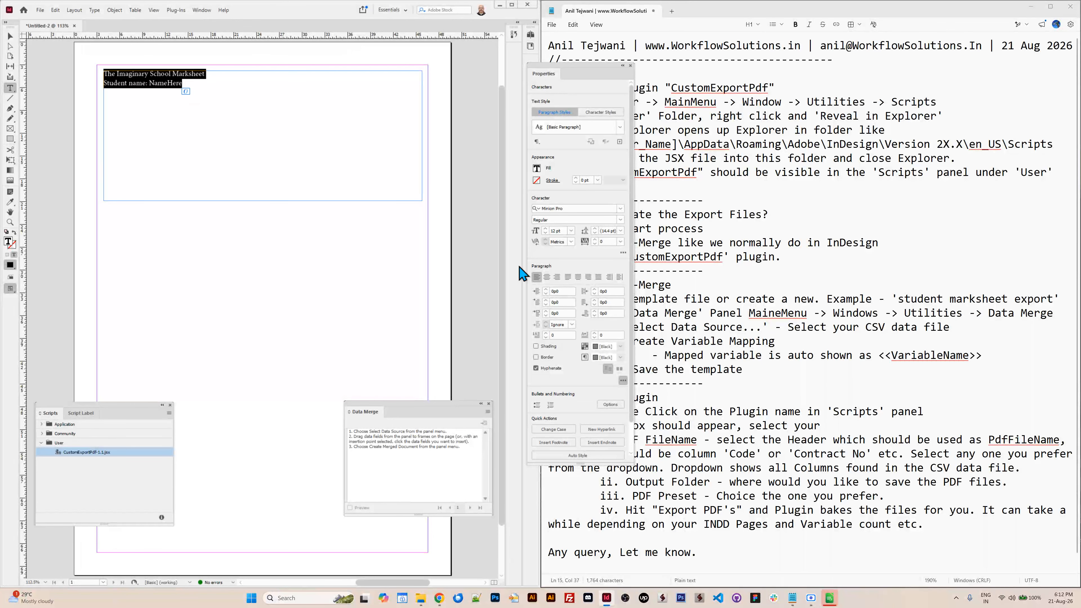
left_click(546, 276)
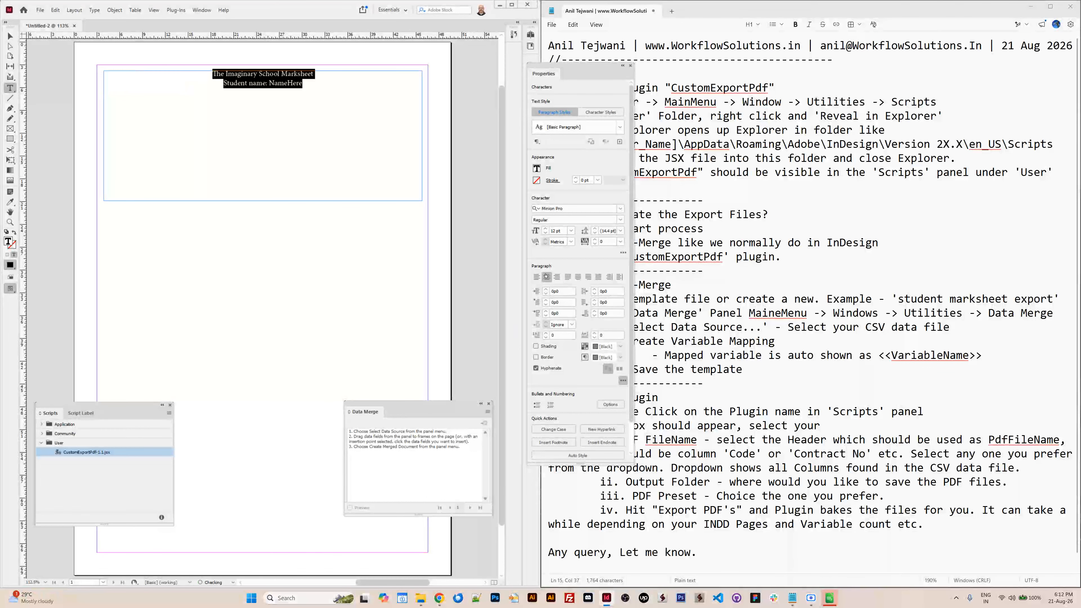
left_click(570, 230)
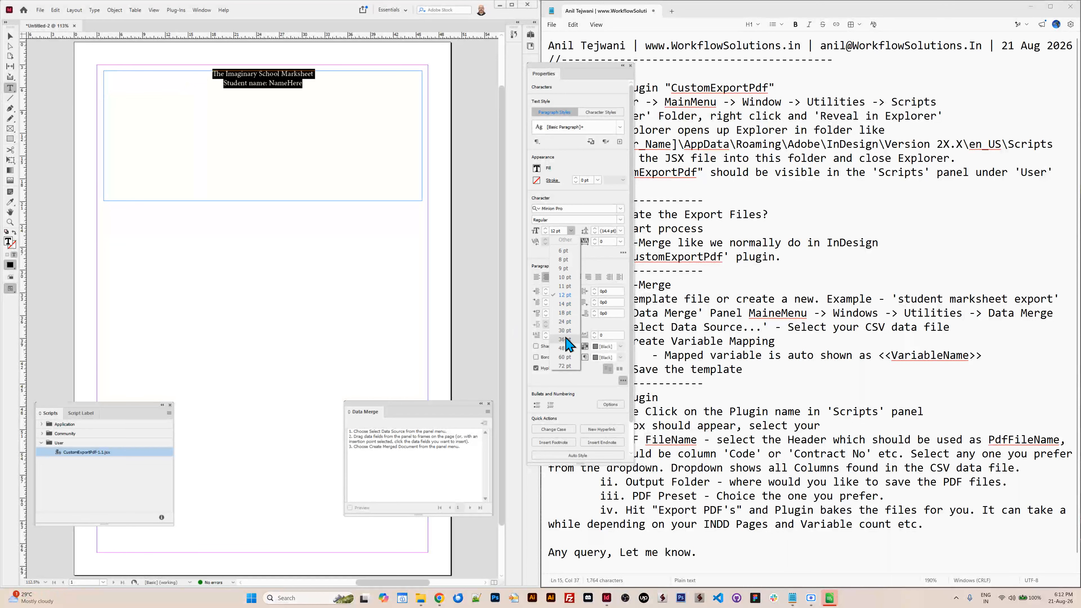
left_click(565, 331)
left_click(319, 92)
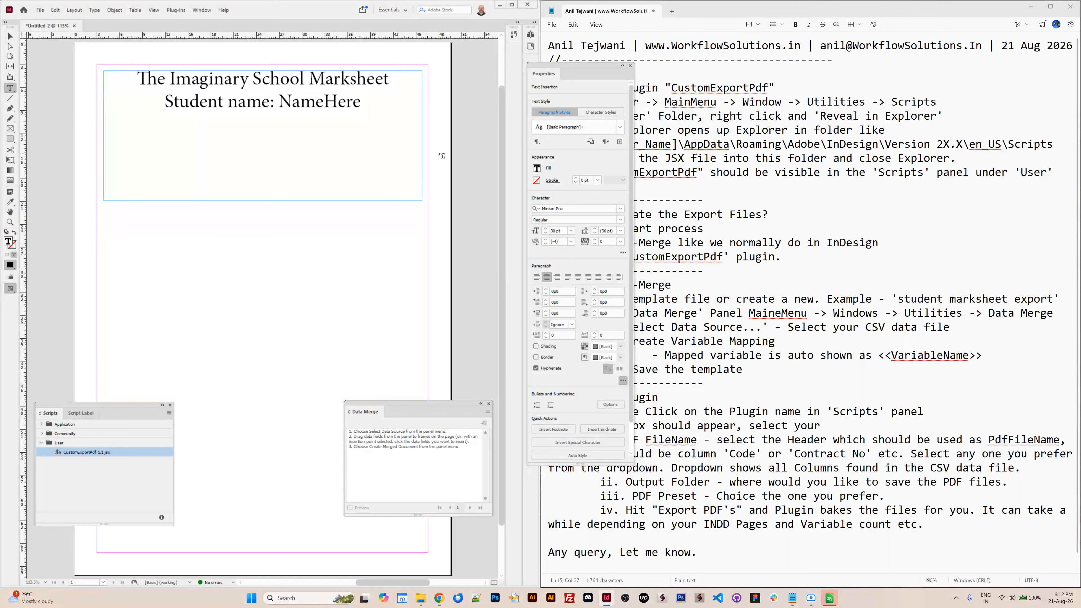
key("Return")
Create a table with 2 body rows and 5 columns below the heading frame, matching the frame's width.
left_click(10, 36)
left_click(141, 12)
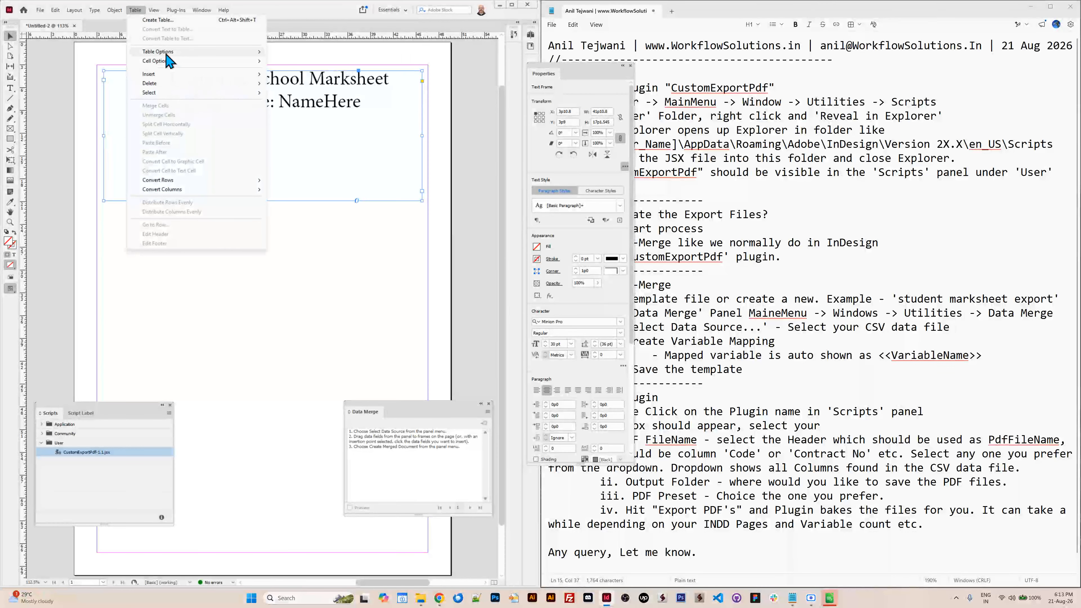
left_click(189, 20)
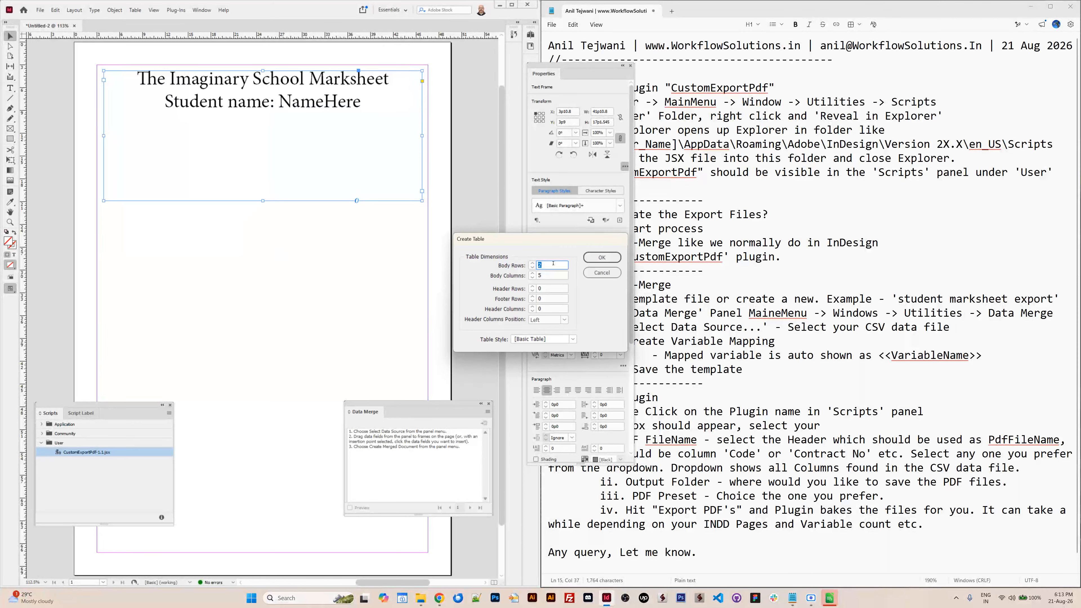
left_click(602, 258)
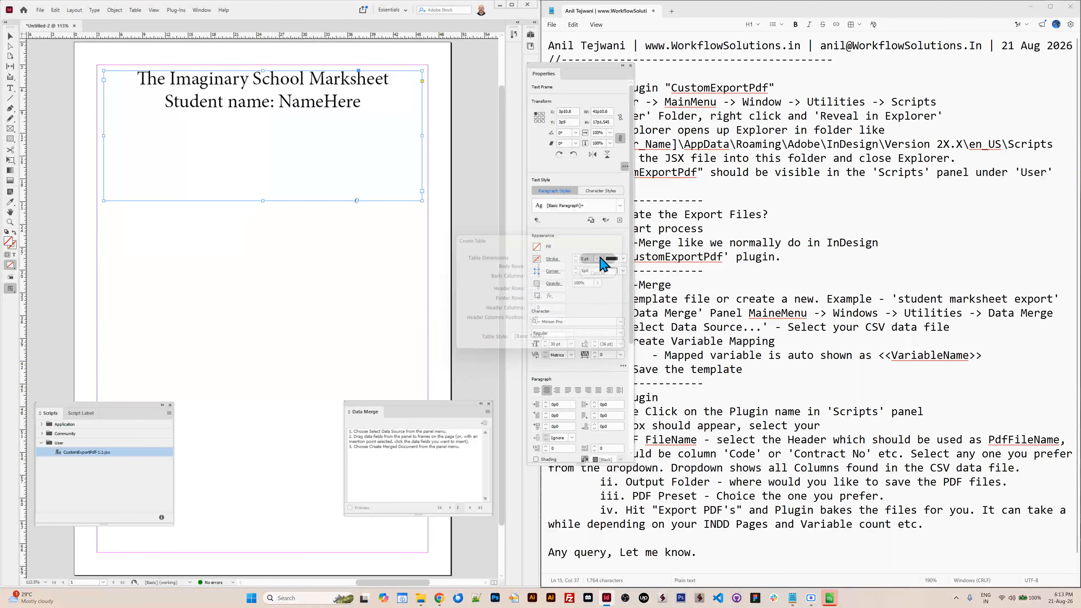
left_click_drag(103, 213, 420, 301)
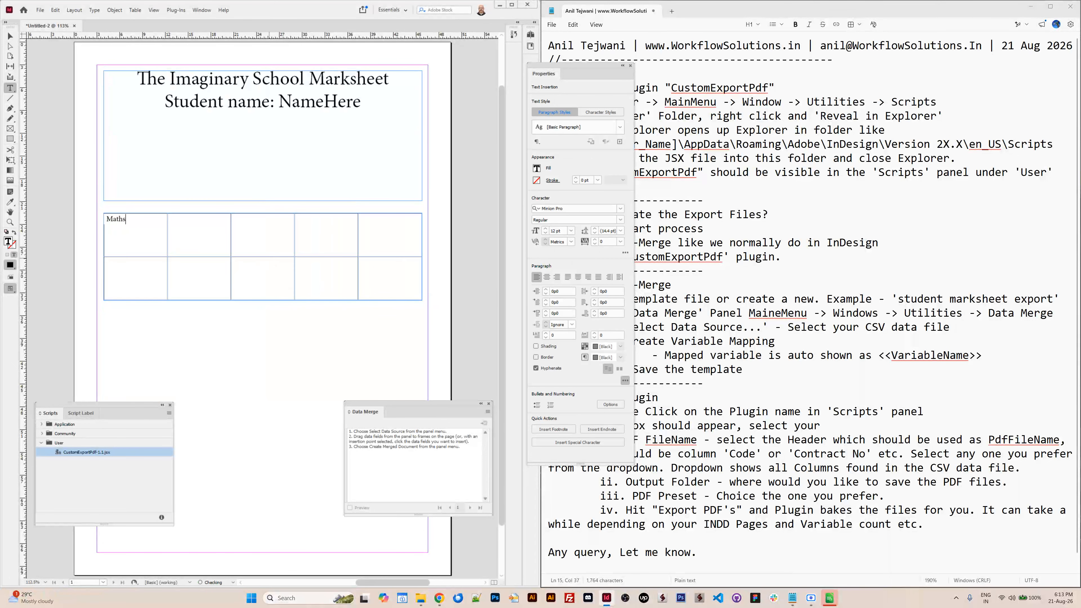
Fill the table's first row with Maths, English, Physics, Chemistry and I.T, and enter "Marks" in every cell of the second row.
type("En")
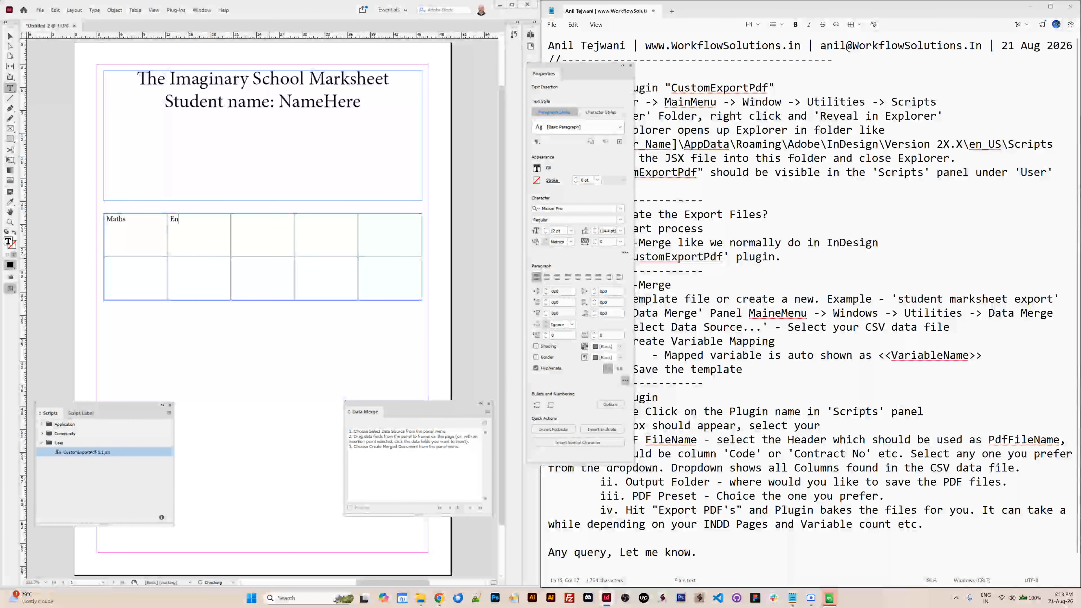
type("glish")
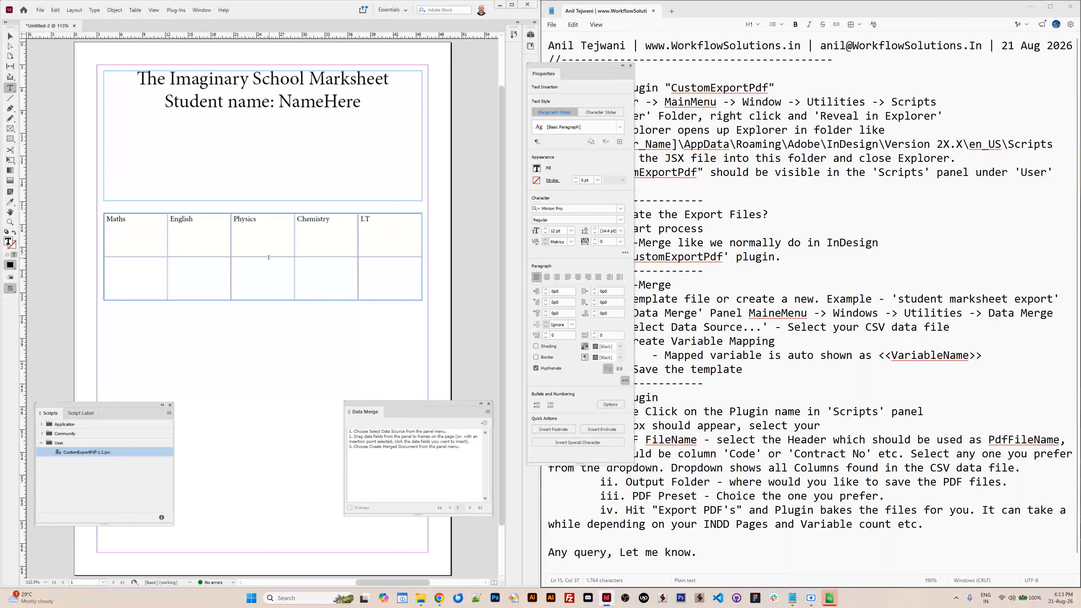
key("shift+Tab")
key("shift+Tab")
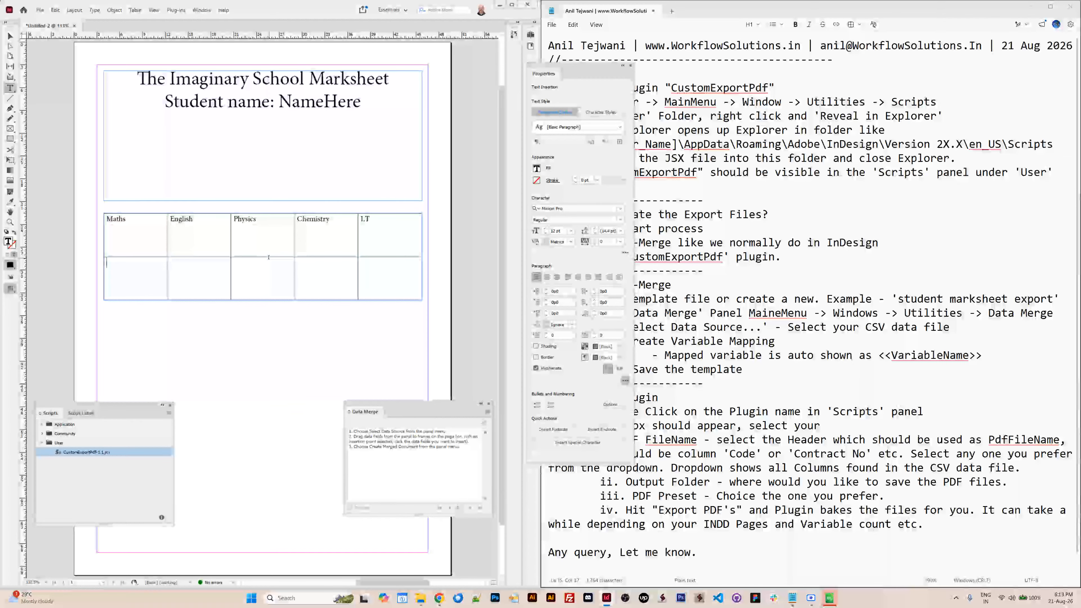
type("Marks")
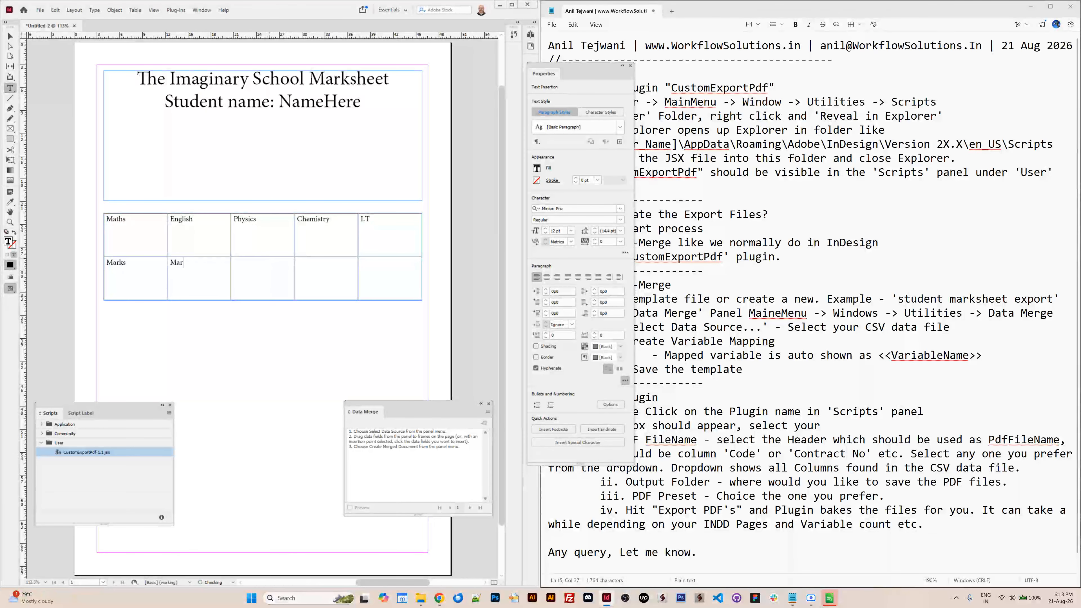
key("ctrl+a")
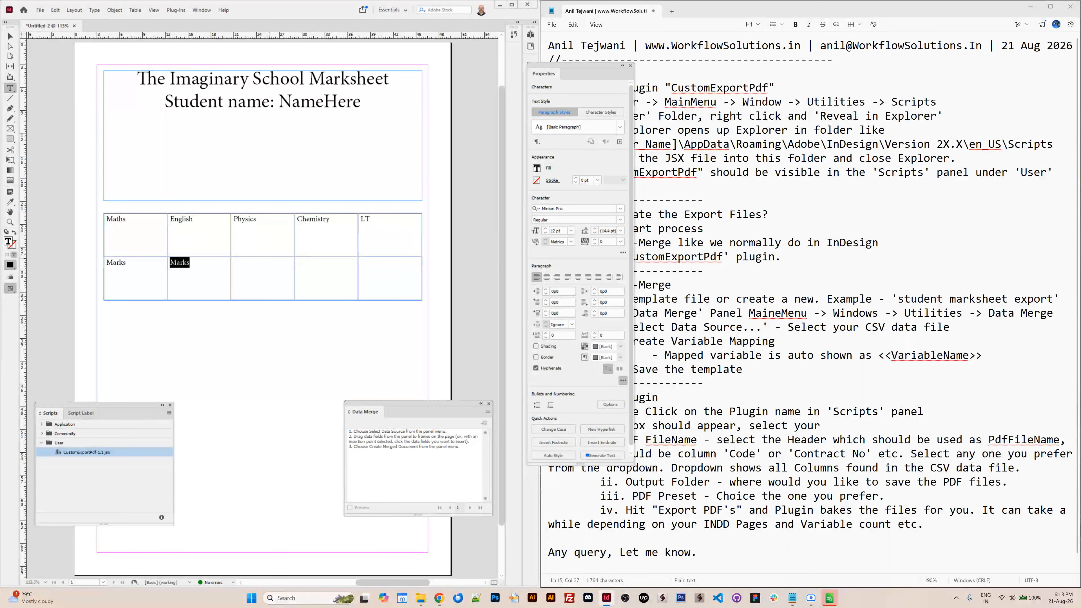
left_click(269, 257)
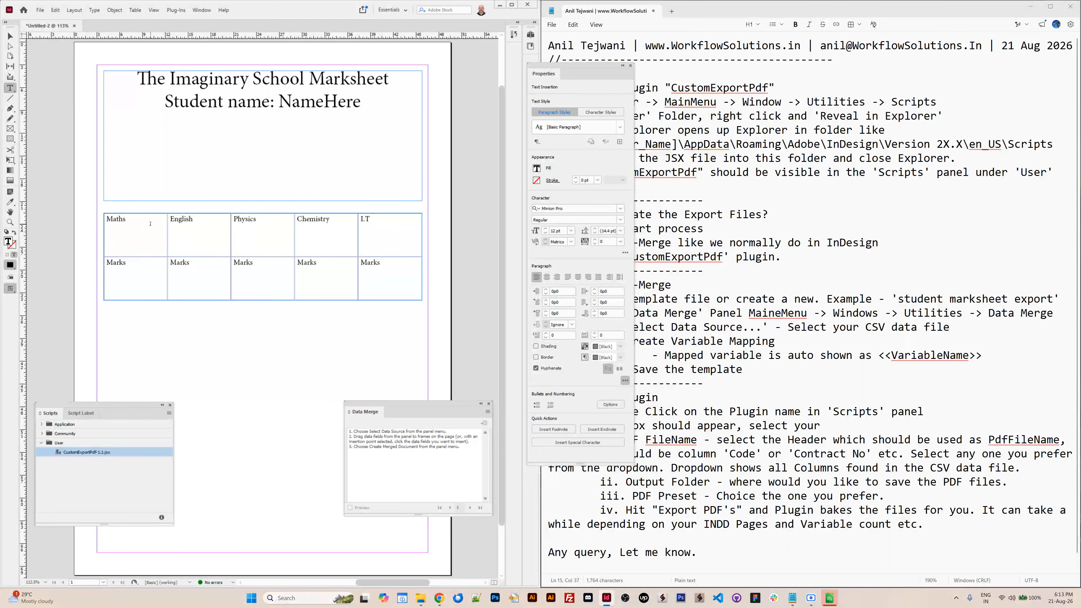
Centre the text in all table cells and set its font size to 18 pt.
left_click_drag(151, 223, 385, 275)
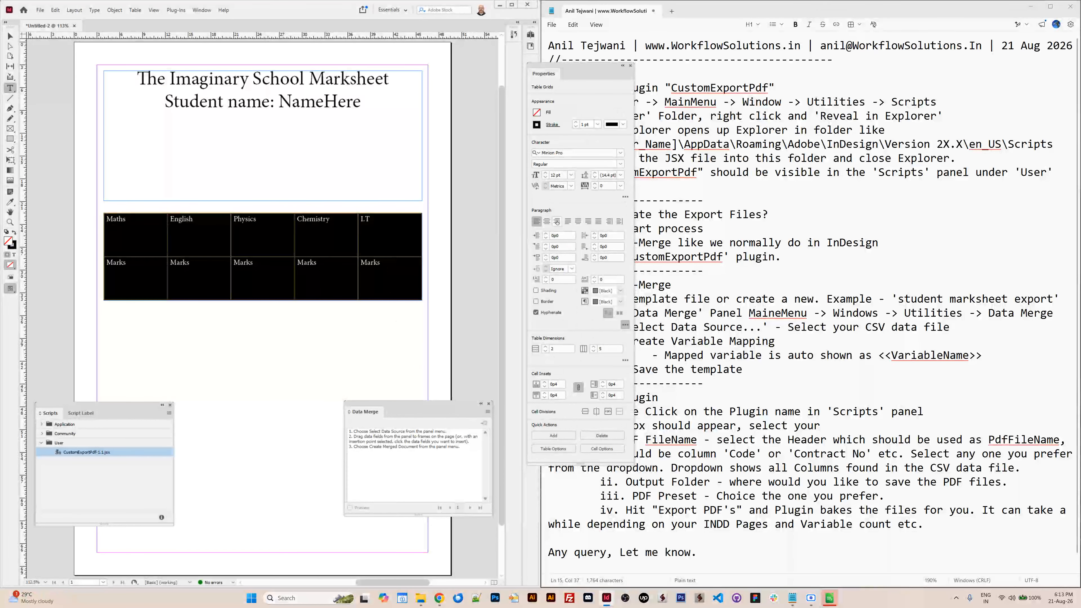
left_click(547, 222)
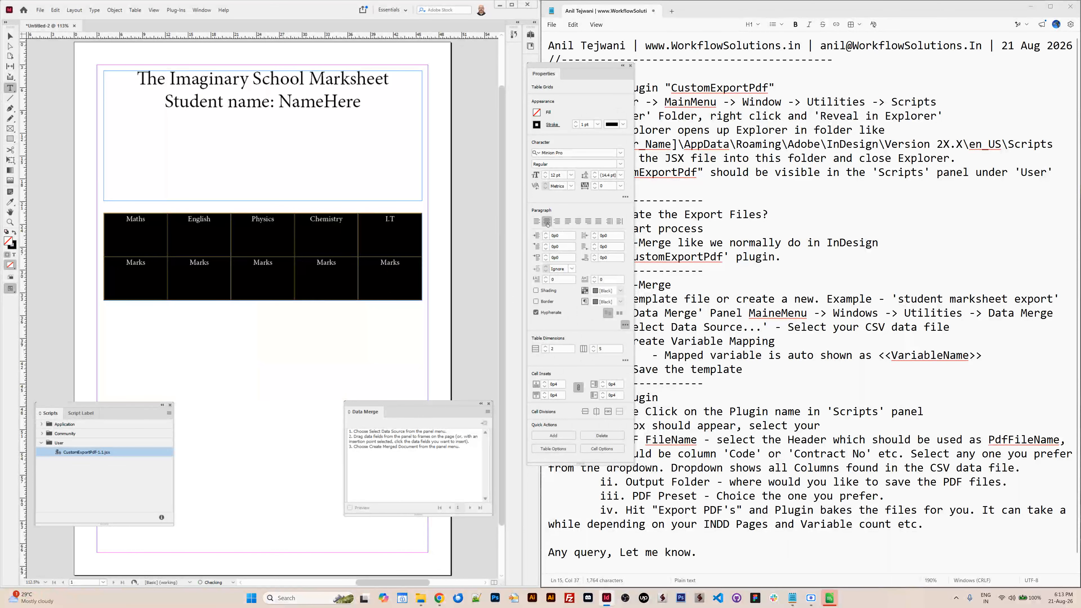
left_click(571, 175)
left_click(570, 258)
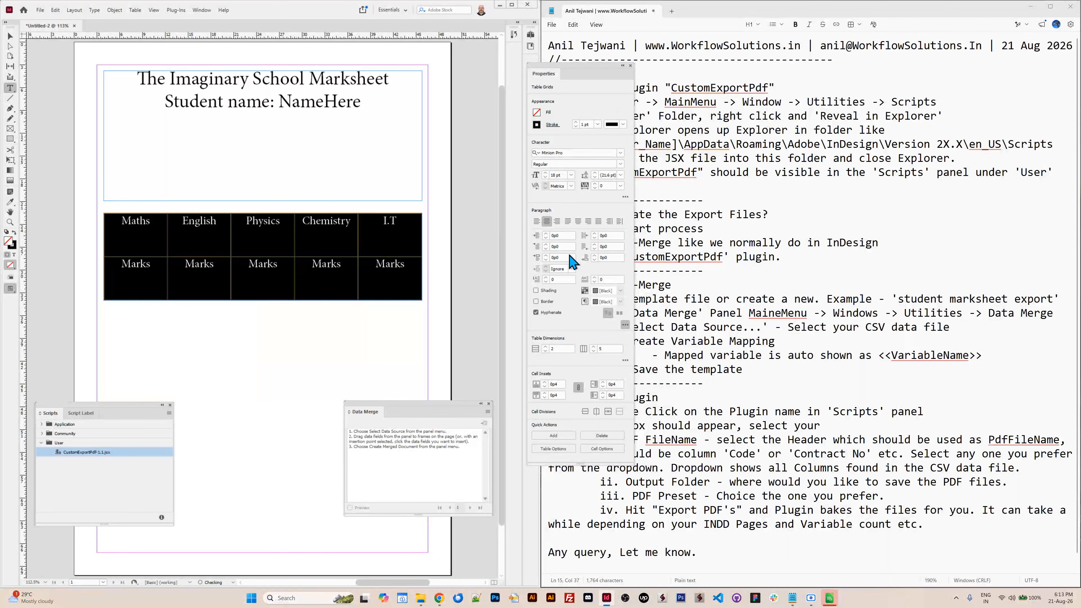
left_click(308, 279)
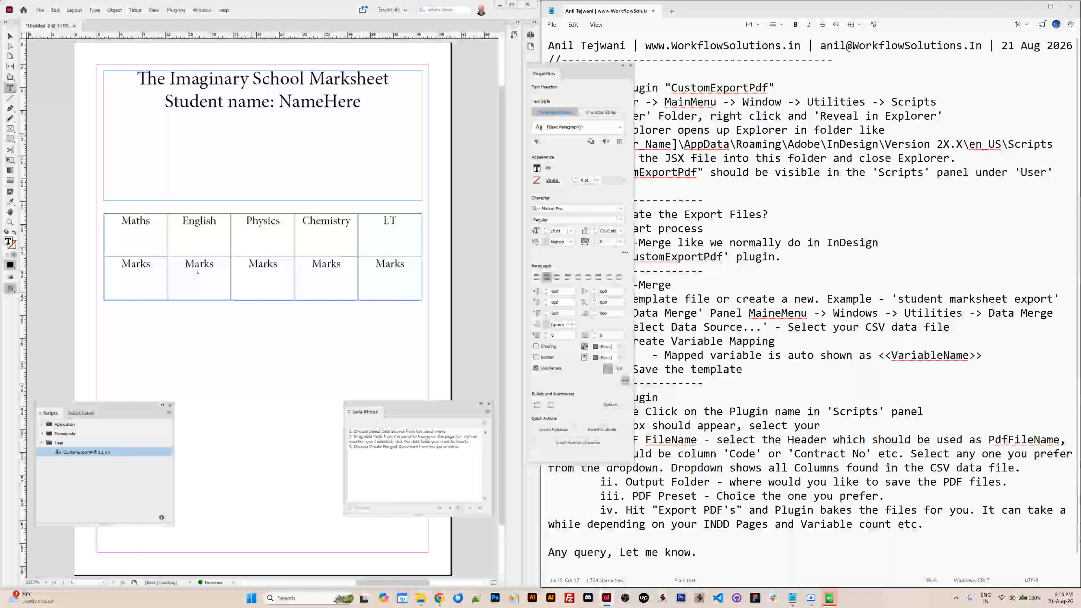
Save the document as marksheet-template in the id-export-pdf-project folder and return to the Setup Data-Merge section of the notes.
left_click(40, 10)
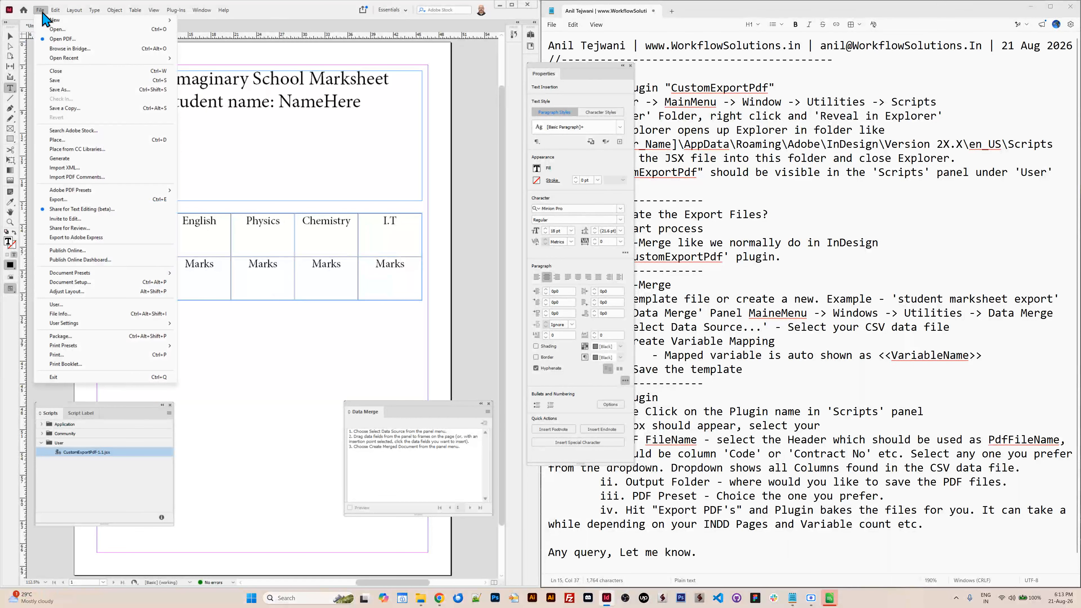
left_click(78, 89)
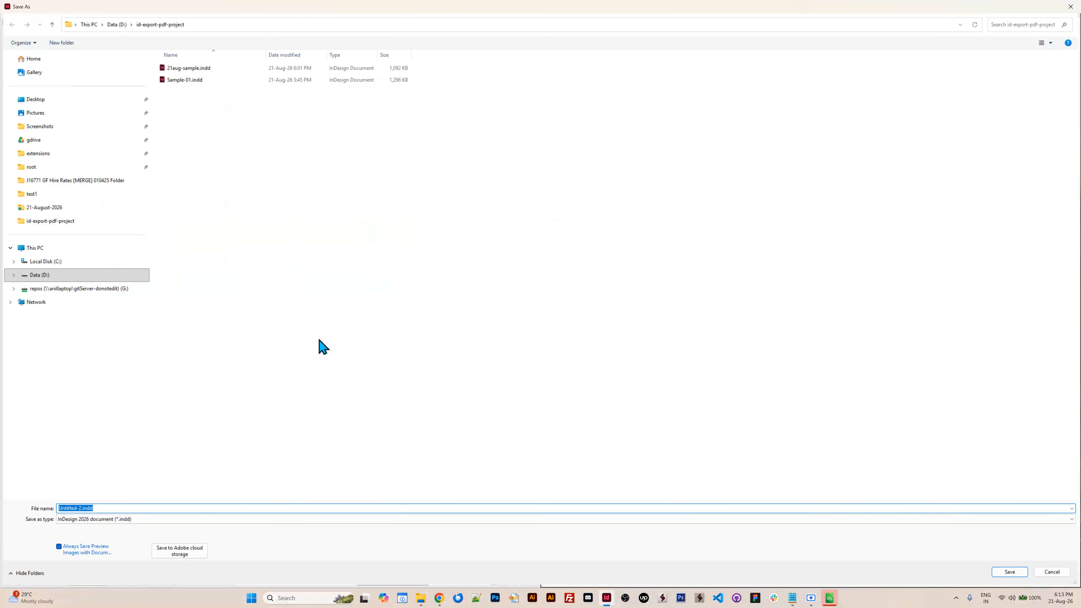
type("marksheet-template")
key("Return")
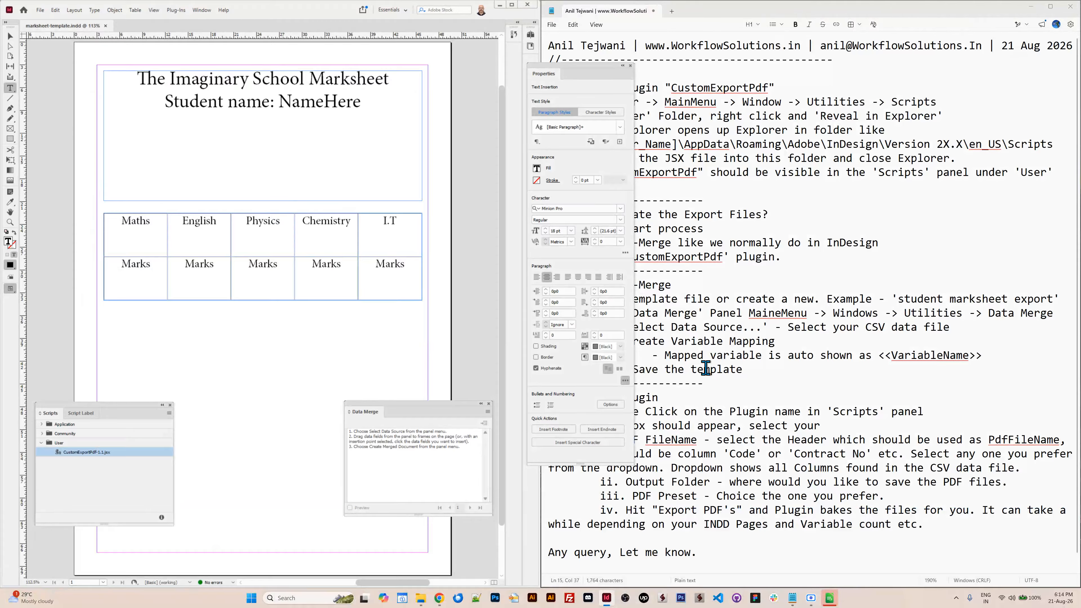
left_click(737, 300)
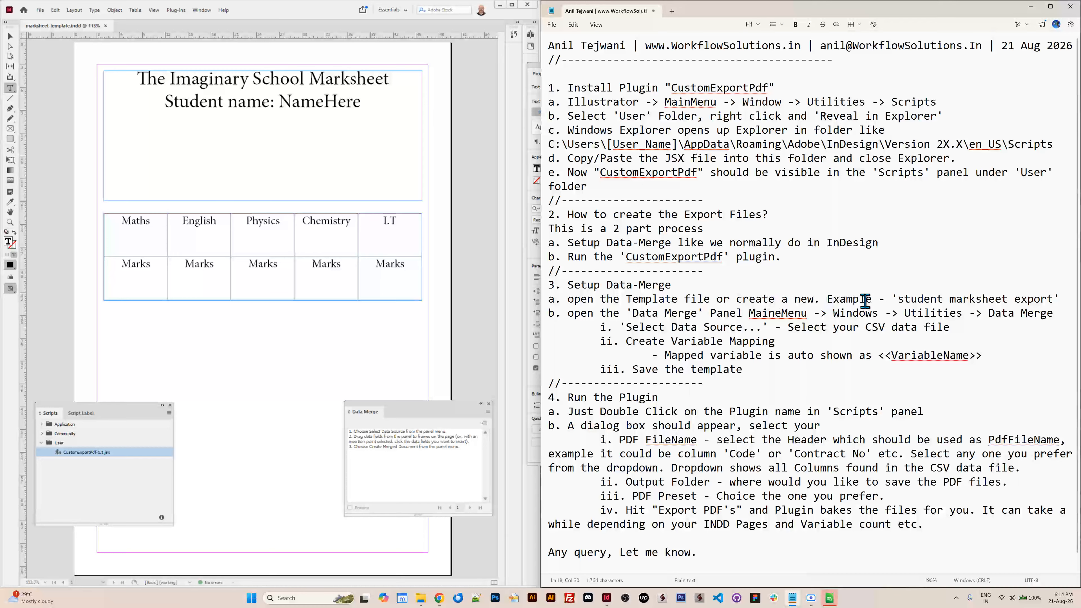
Close and reopen the Data Merge panel, and place it over the upper part of the marksheet page.
left_click(1069, 299, "shift")
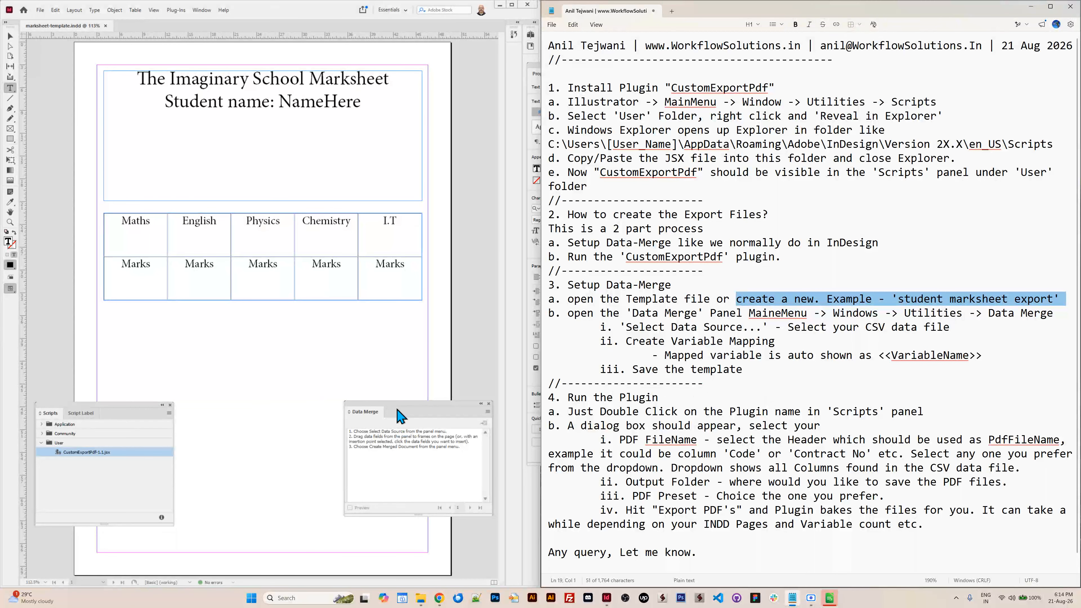
left_click_drag(400, 415, 322, 112)
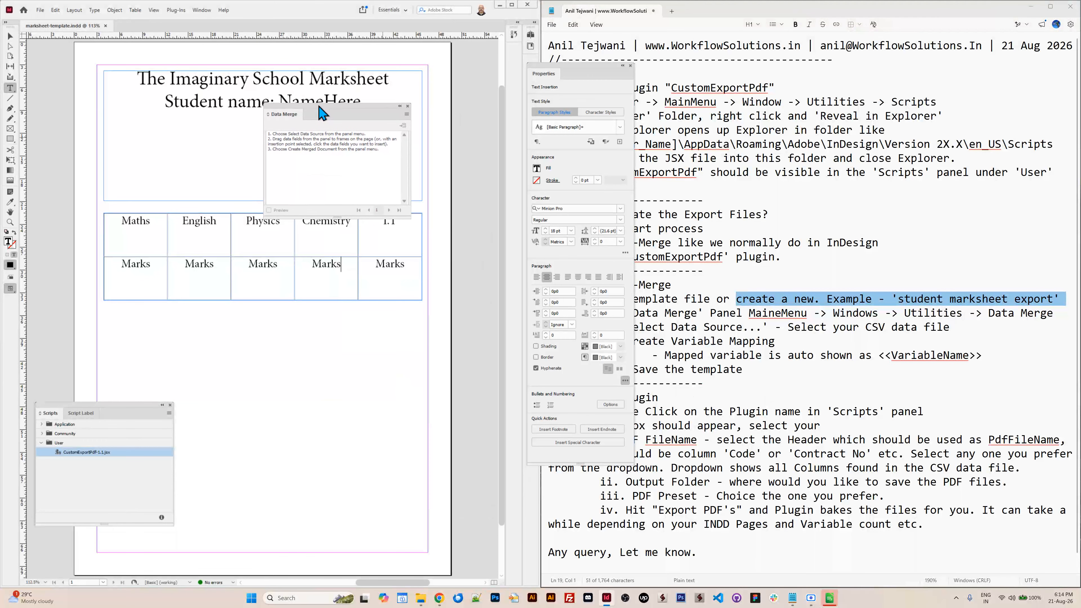
left_click(406, 106)
left_click(202, 9)
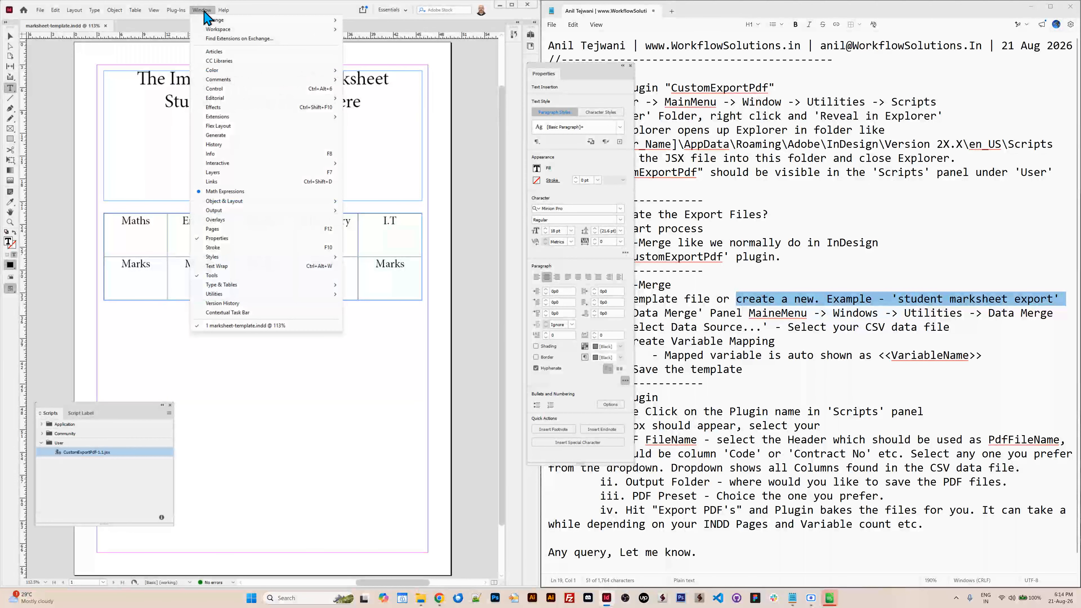
mouse_move(255, 294)
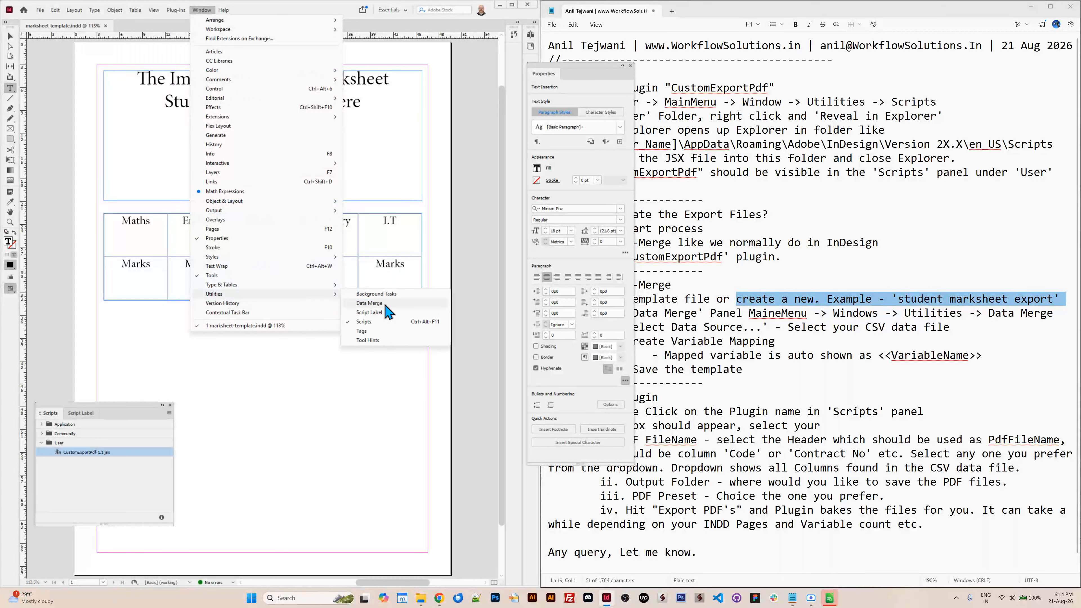
left_click(370, 303)
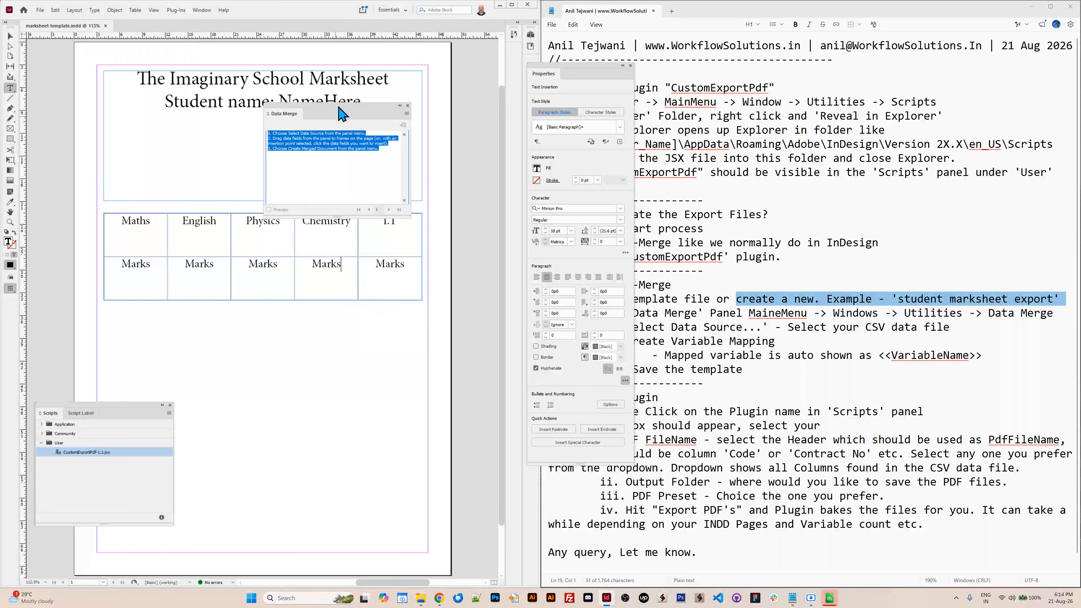
left_click_drag(336, 118, 379, 77)
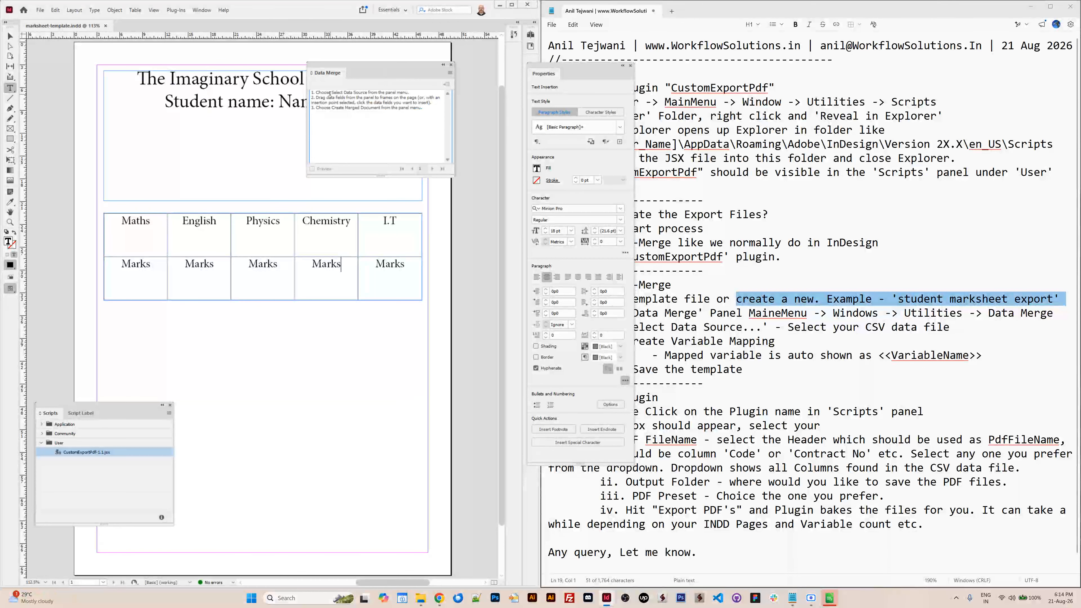
Try to load Mark-Sheets.csv from the id-export-pdf-project folder as the data merge source.
left_click_drag(345, 93, 369, 92)
left_click(450, 73)
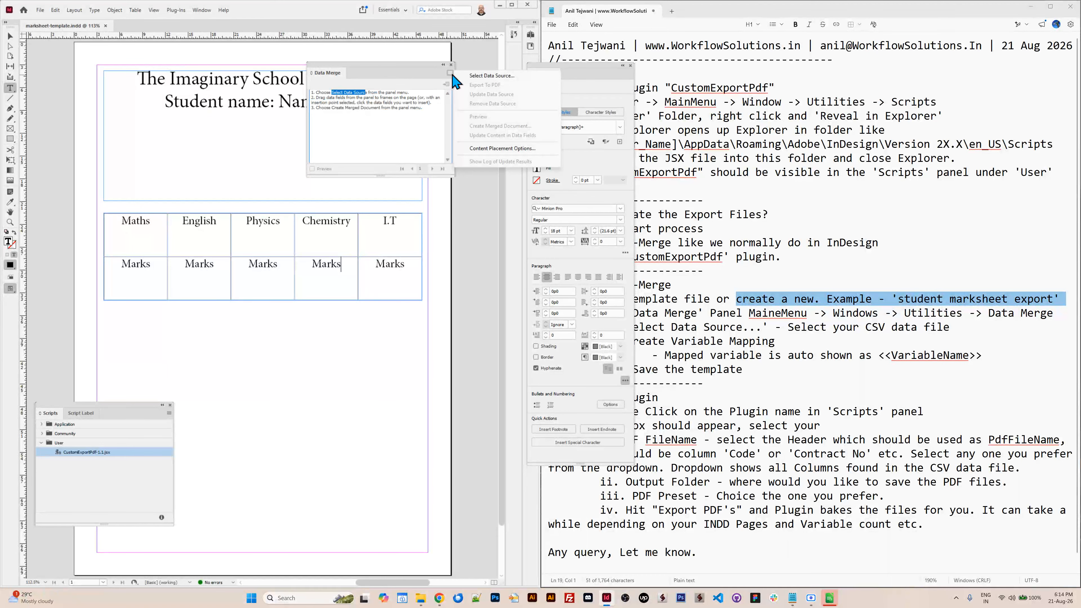
left_click(485, 76)
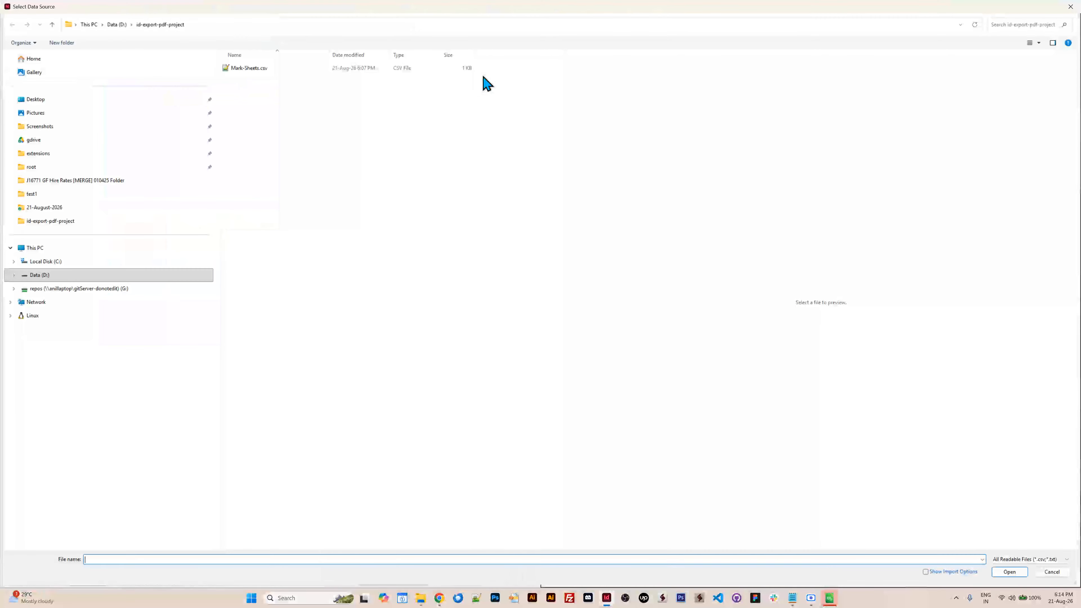
left_click(243, 69)
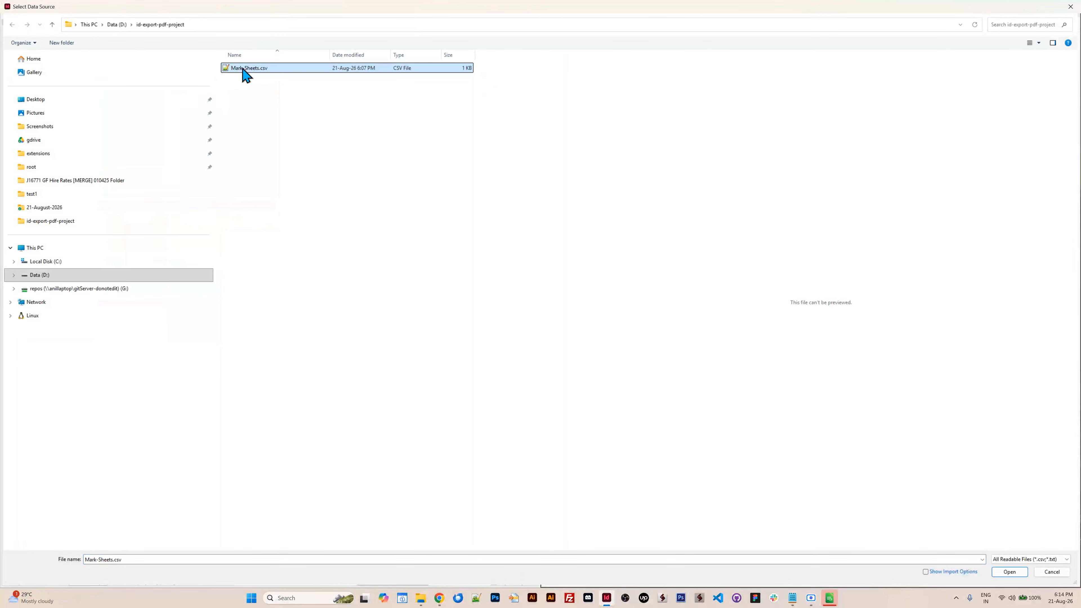
left_click(243, 69)
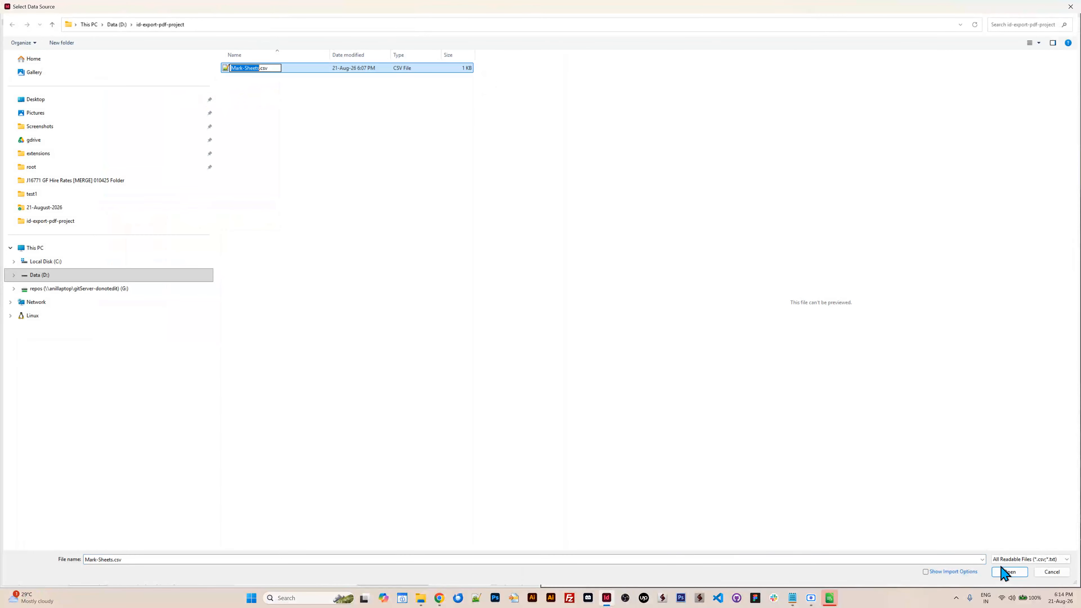
left_click(393, 234)
left_click(261, 68)
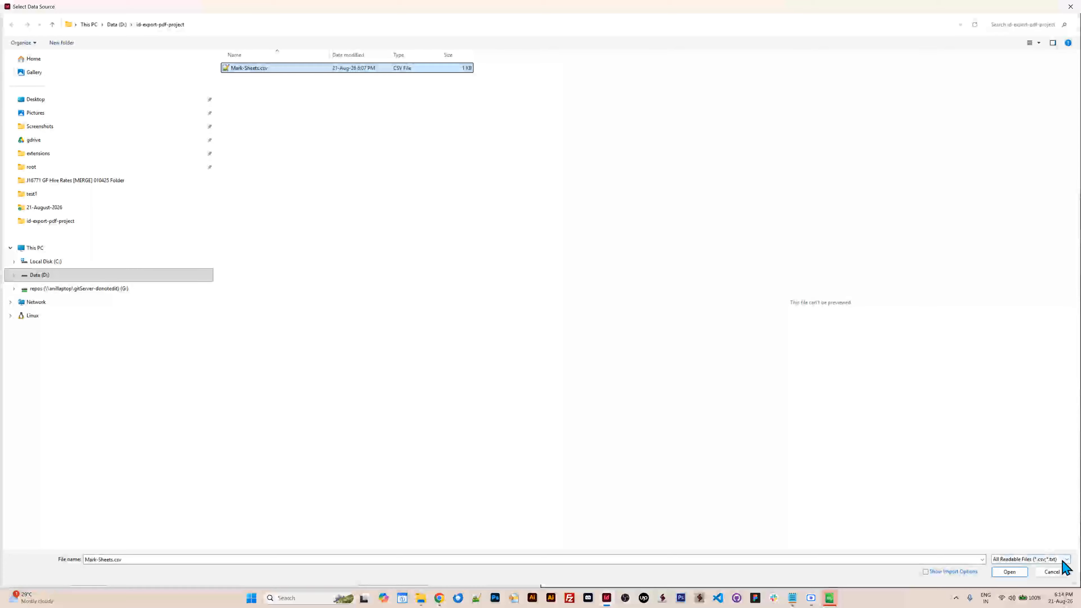
left_click(1008, 572)
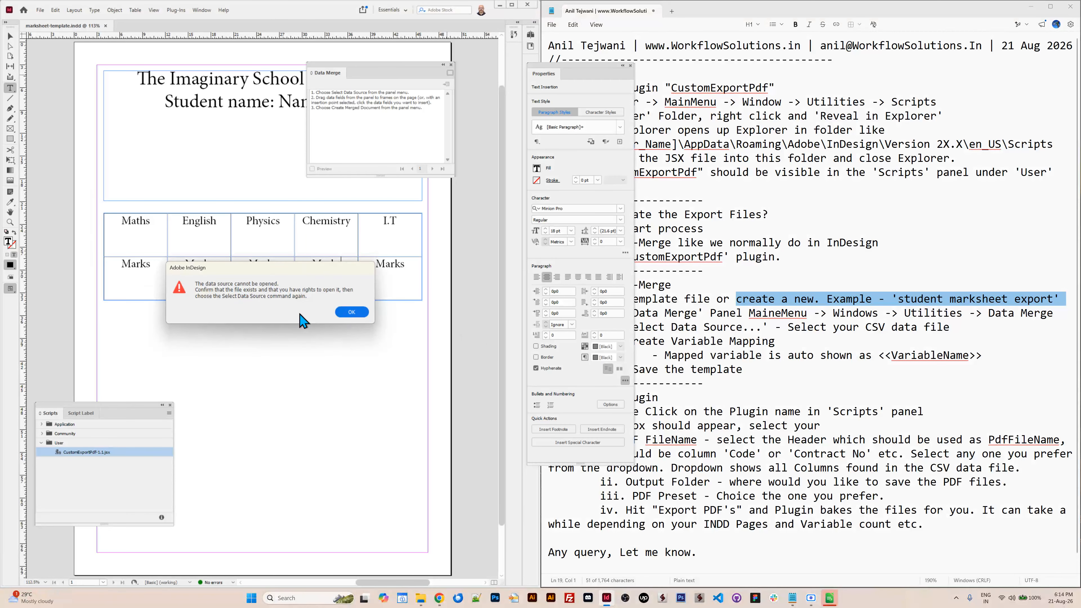
Switch to Mark-Sheets.csv in LibreOffice Calc and set the first student's Physics mark in B2 to 56.
left_click(830, 598)
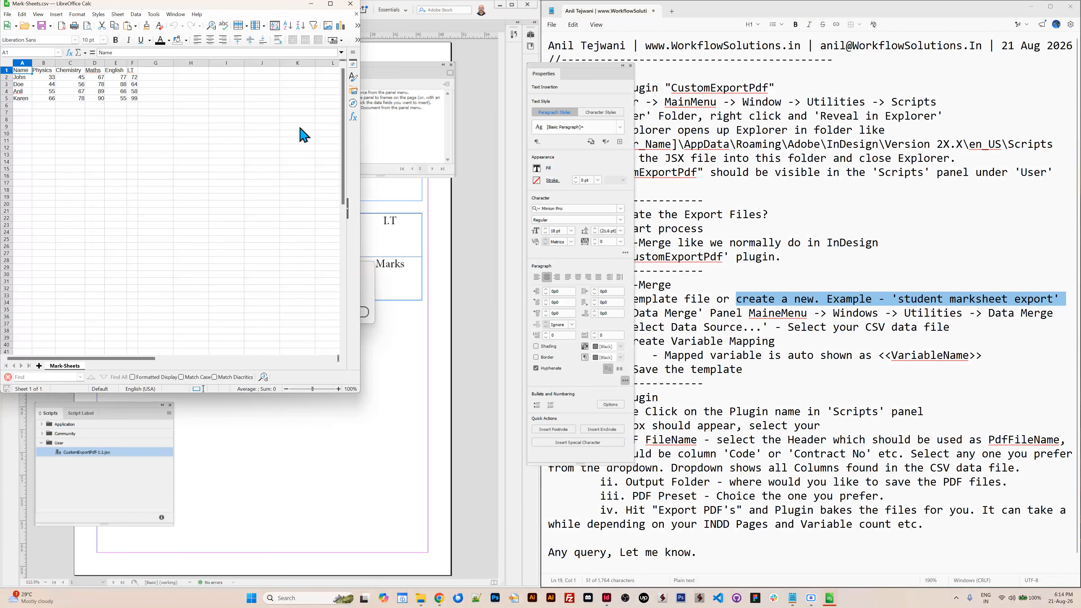
left_click(331, 4)
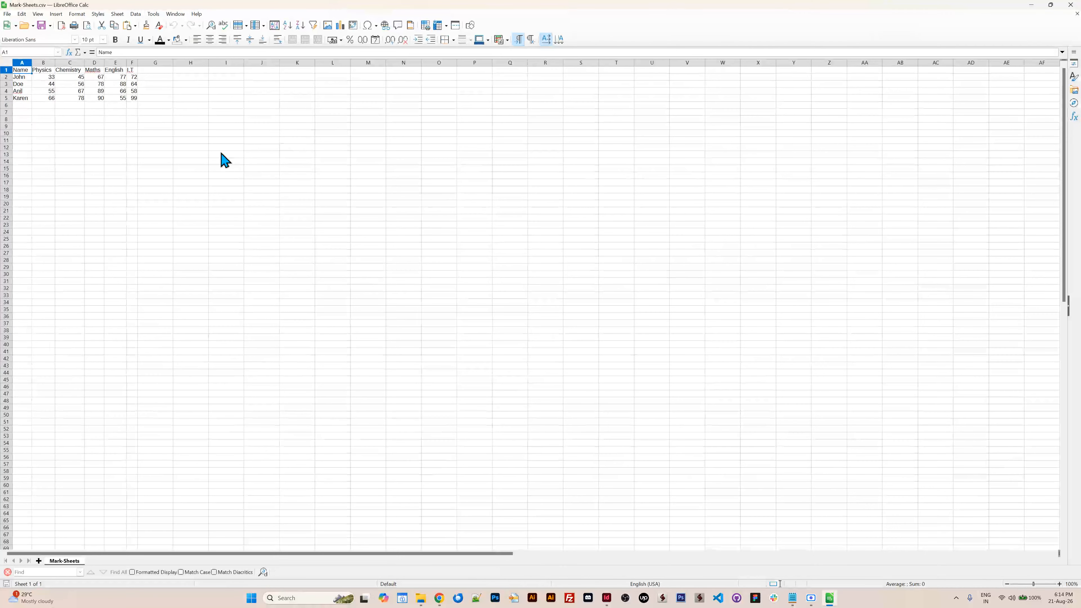
scroll(111, 156, "up", 8)
scroll(112, 157, "up", 5)
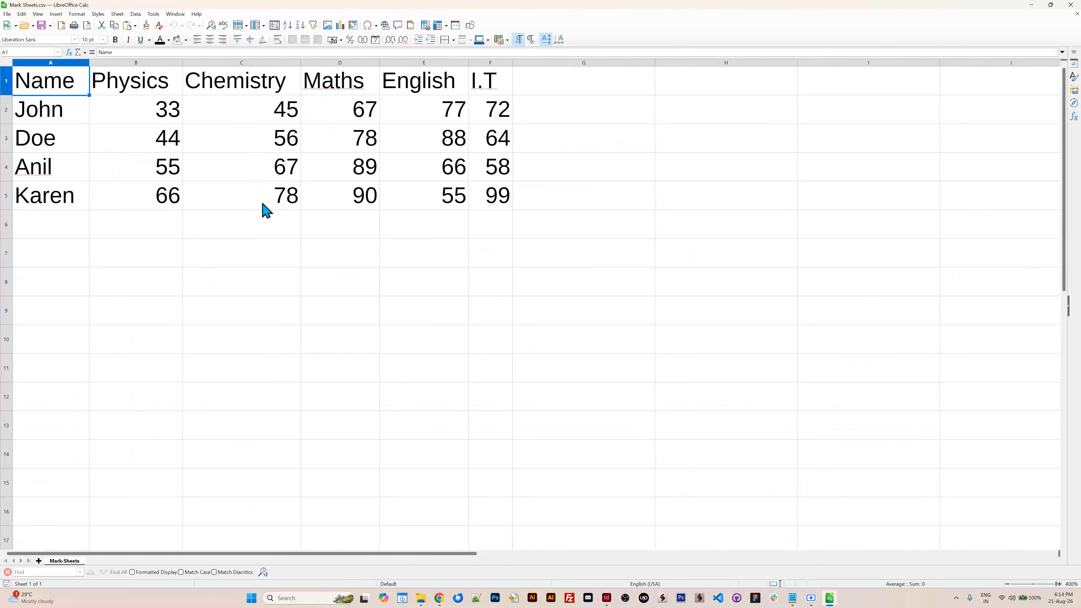
left_click(164, 112)
type("56")
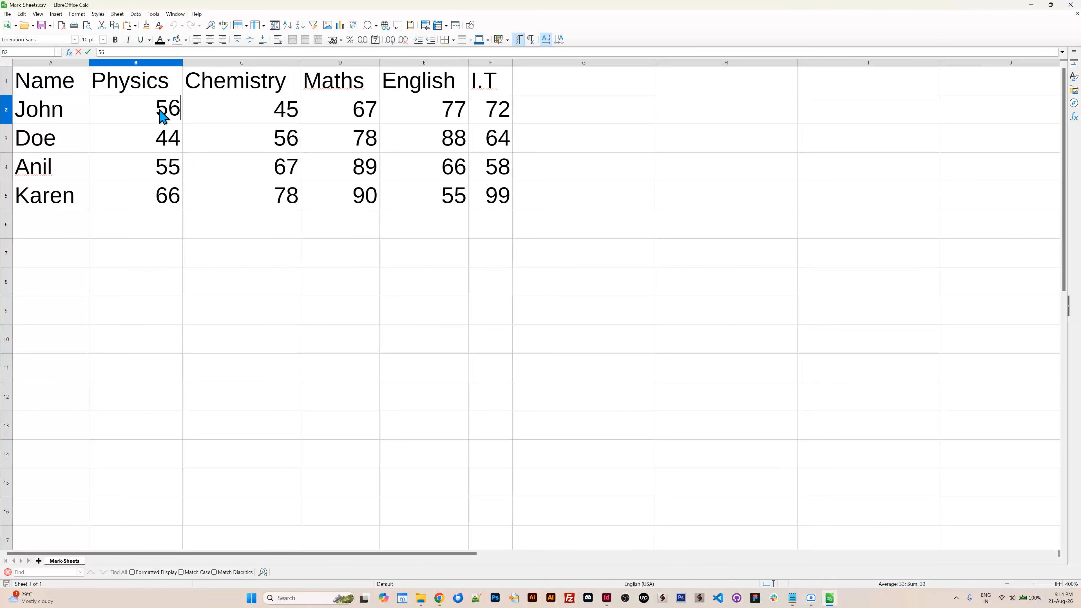
key("Return")
Set the fourth student's Maths mark in D5 to 45 and the third student's I.T mark in F4 to 88.
key("Down")
key("Right")
key("Right")
key("Down")
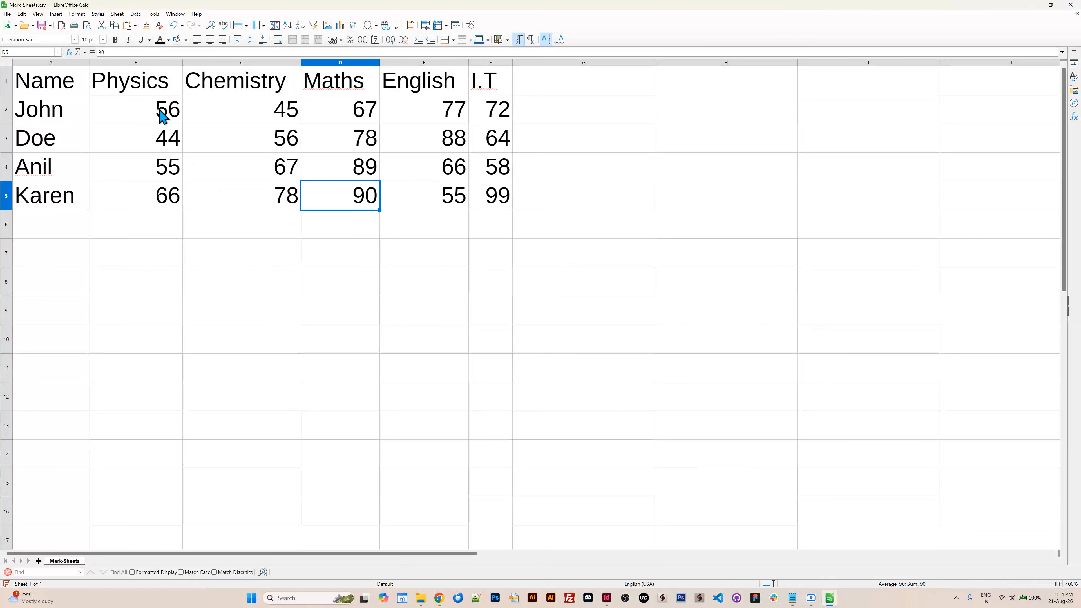
type("45")
key("Right")
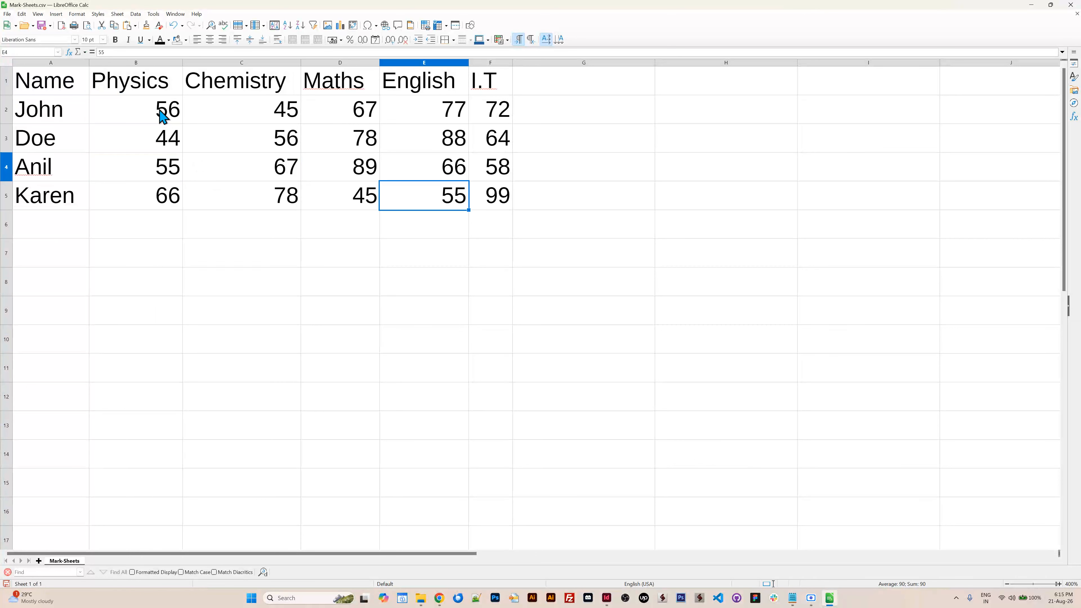
key("Up")
key("Right")
type("88")
key("Return")
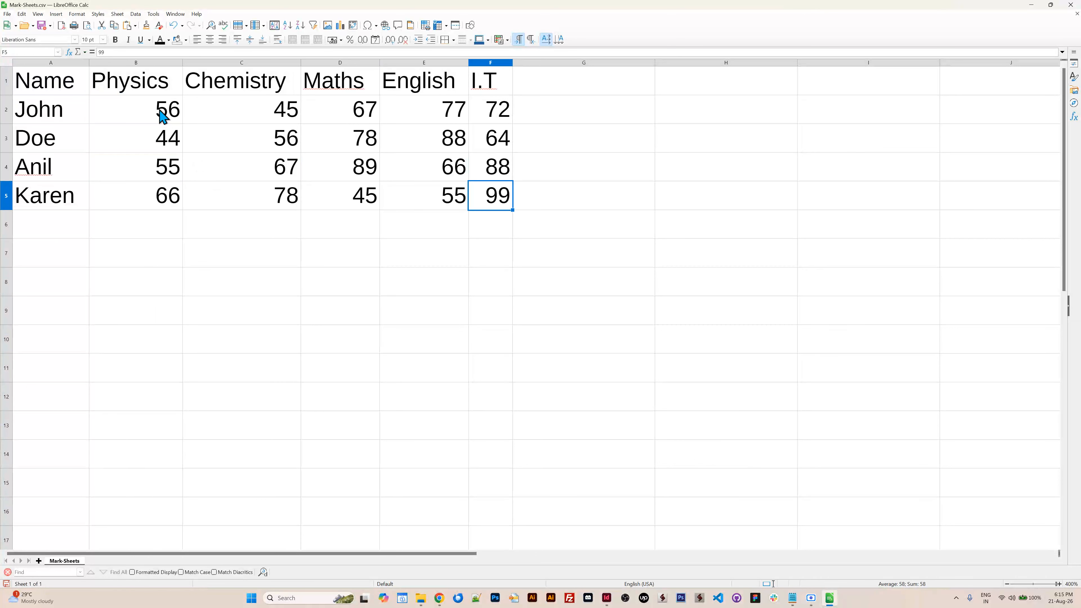
Save and close the Mark-Sheets.csv spreadsheet, and dismiss the data source error in InDesign.
left_click(283, 292)
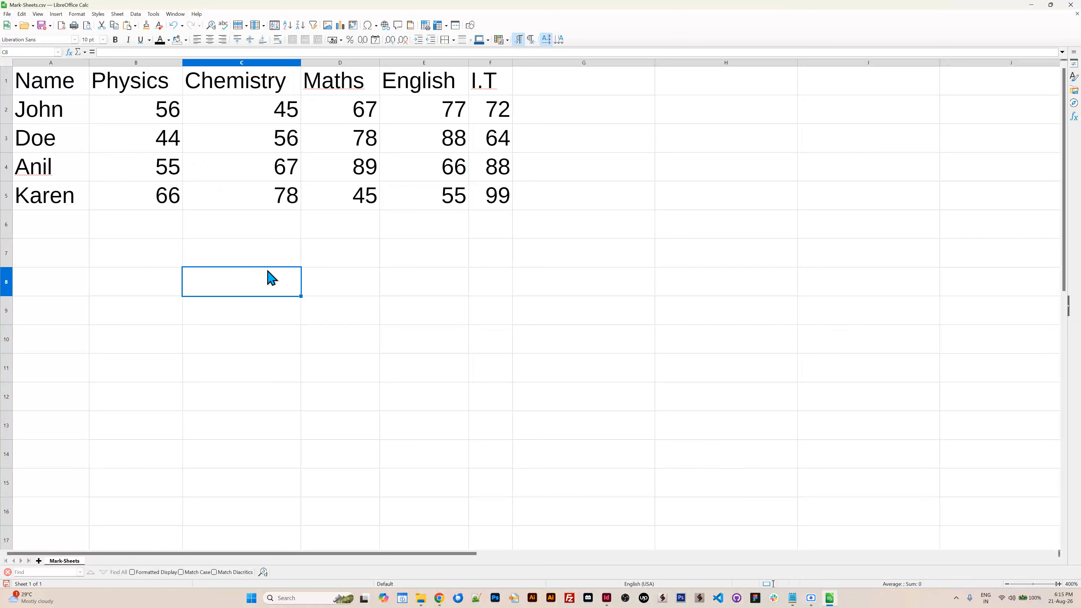
left_click(1071, 5)
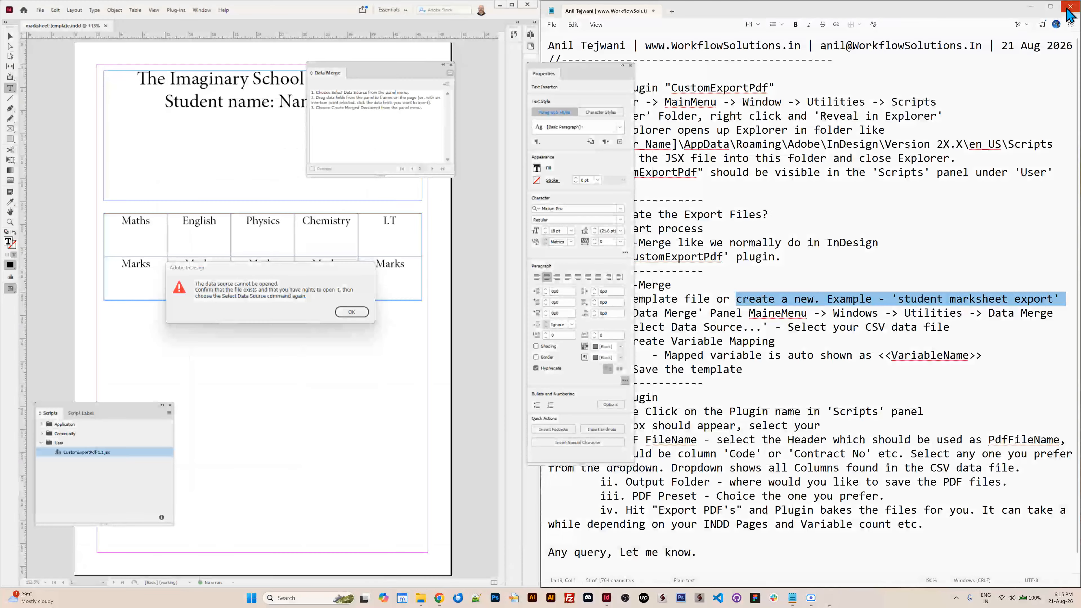
left_click(351, 312)
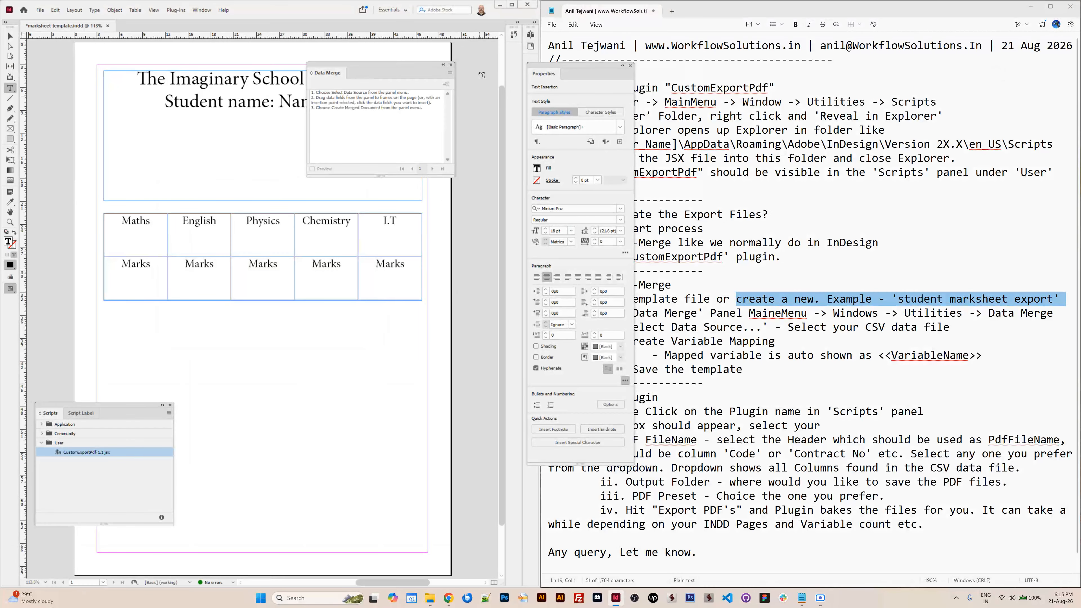
Load Mark-Sheets.csv as the data merge source and move the Data Merge panel clear of the marksheet heading.
left_click(450, 73)
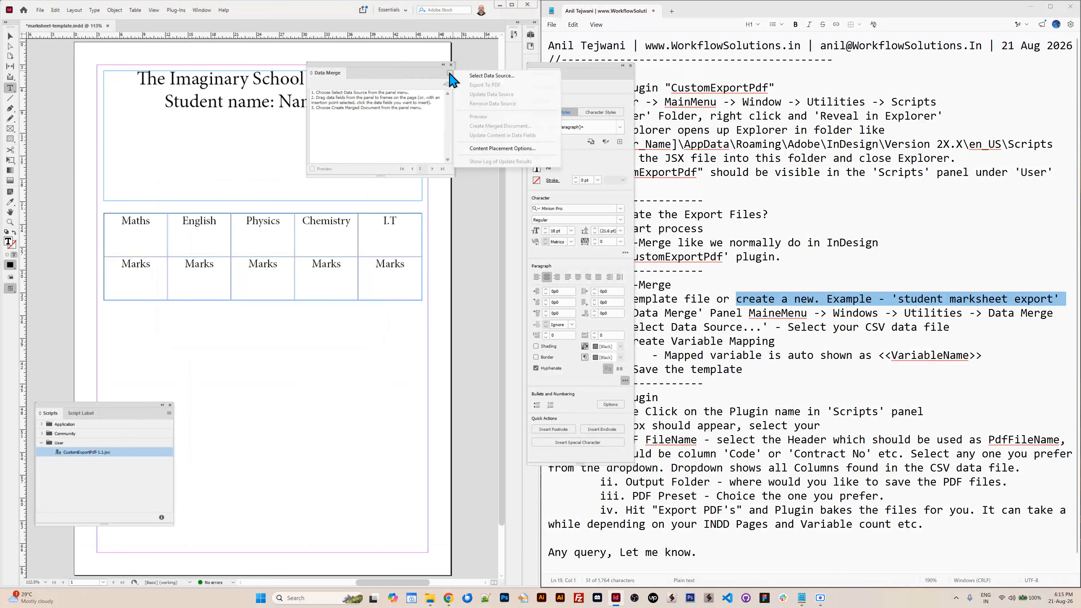
left_click(481, 76)
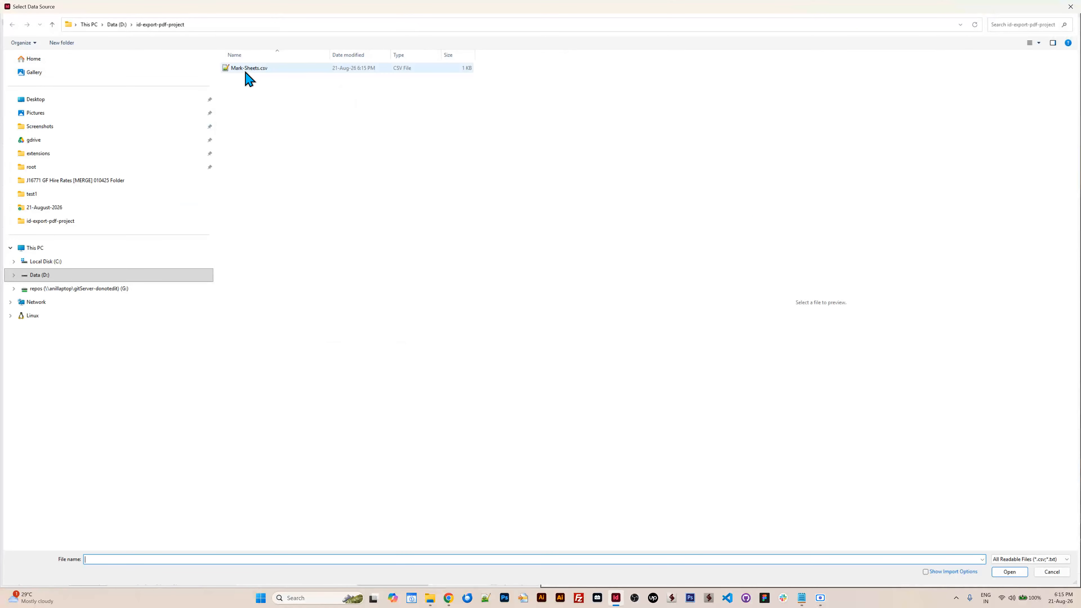
left_click(248, 77)
left_click(1009, 572)
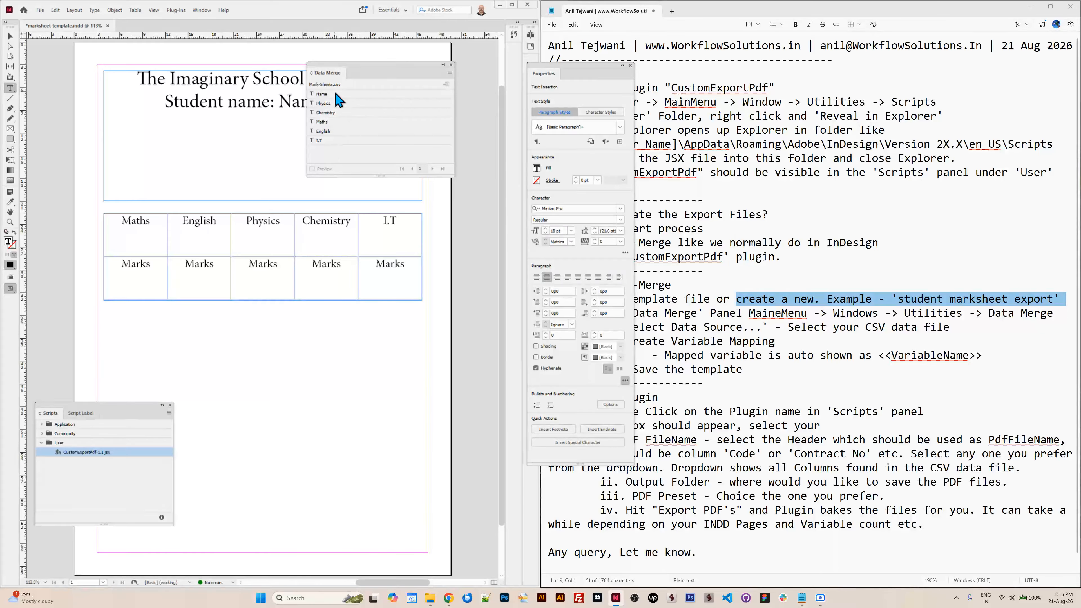
left_click_drag(361, 73, 445, 63)
Highlight the Select Data Source line and the Create Variable Mapping lines in the Setup Data-Merge notes.
left_click(695, 313)
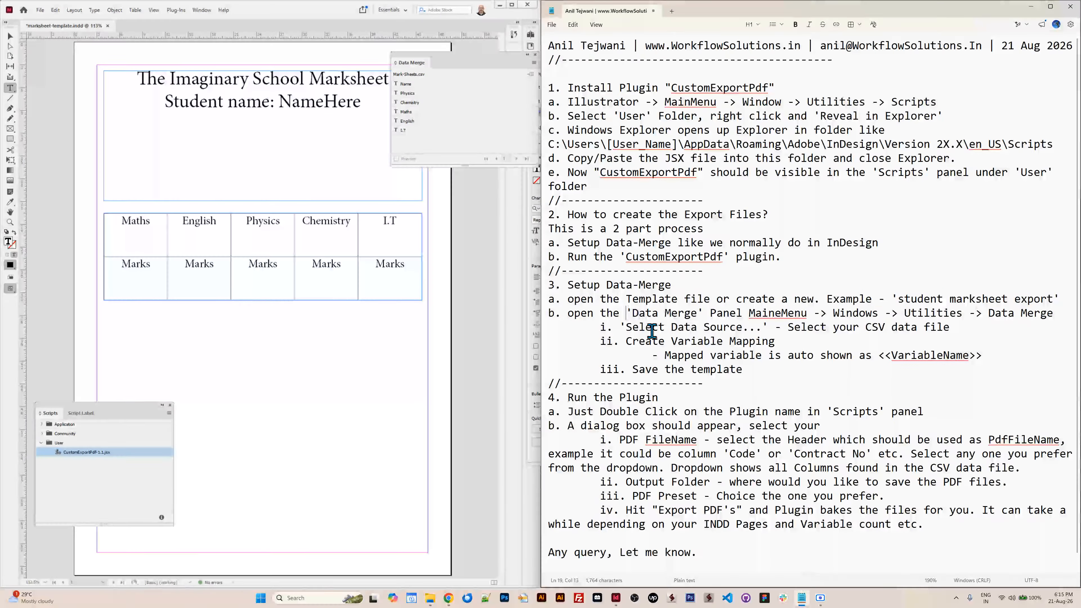
left_click(623, 328)
left_click(950, 328, "shift")
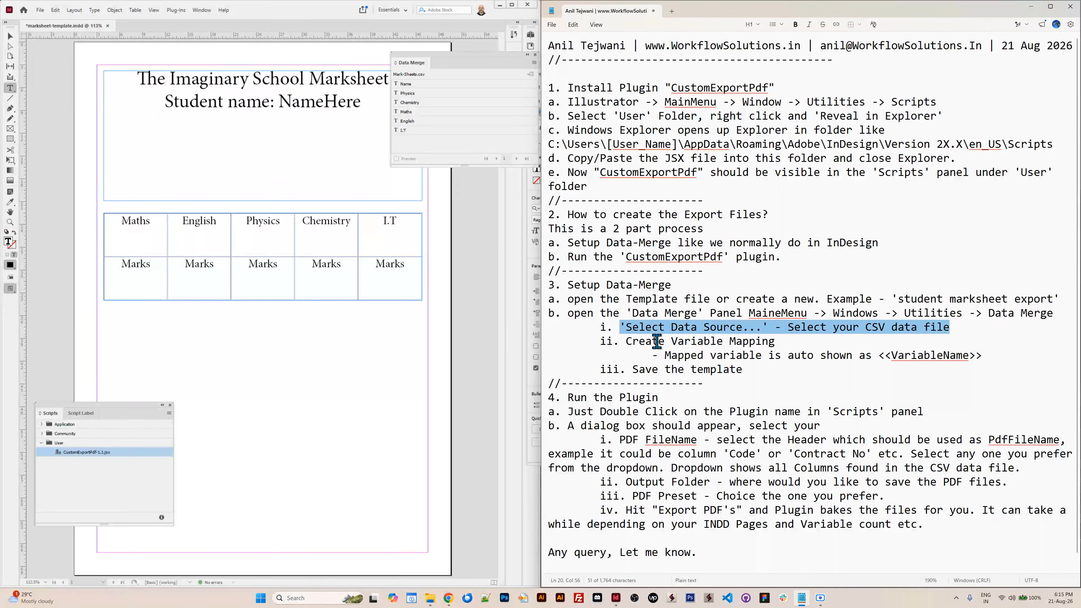
left_click(626, 341)
left_click(990, 358, "shift")
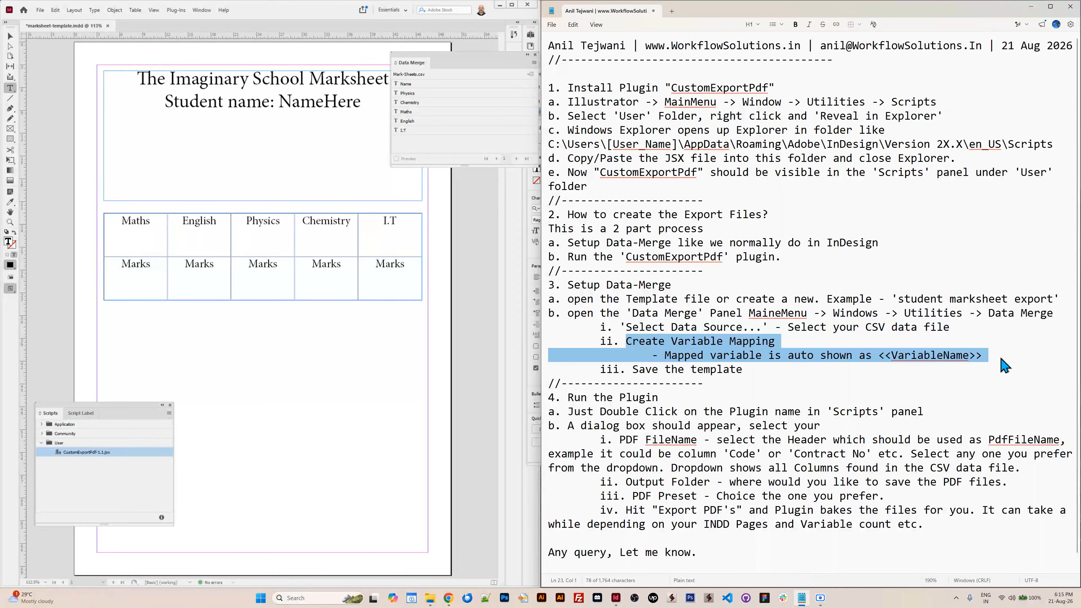
Replace the NameHere placeholder in the marksheet heading with the Name data field.
left_click(341, 110)
double_click(315, 105)
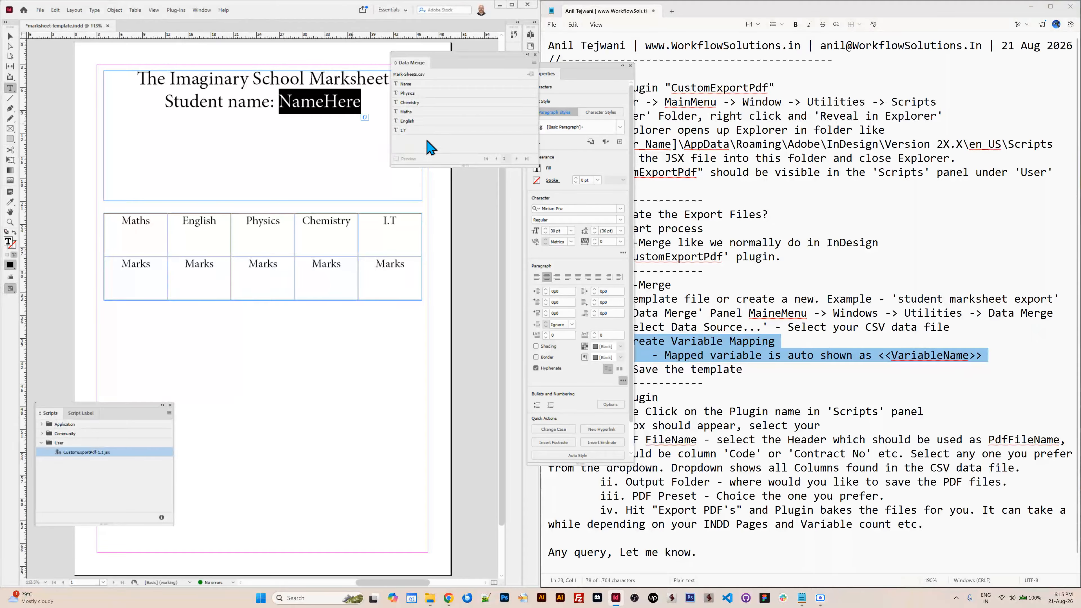
left_click(406, 83)
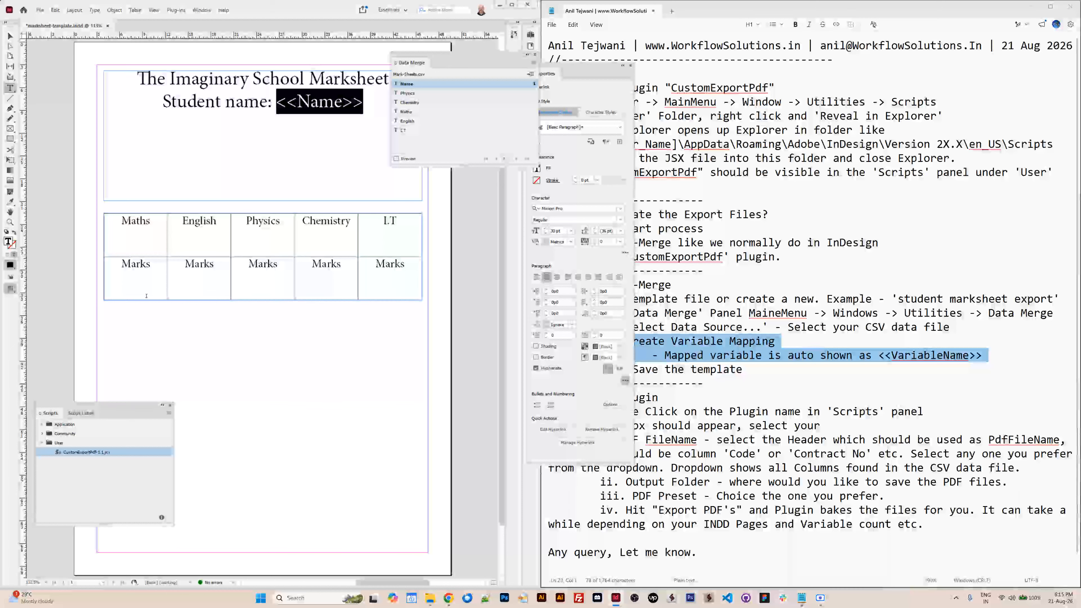
Replace the five Marks placeholders in the table with the matching Maths, English, Physics, Chemistry and I.T data fields.
double_click(136, 264)
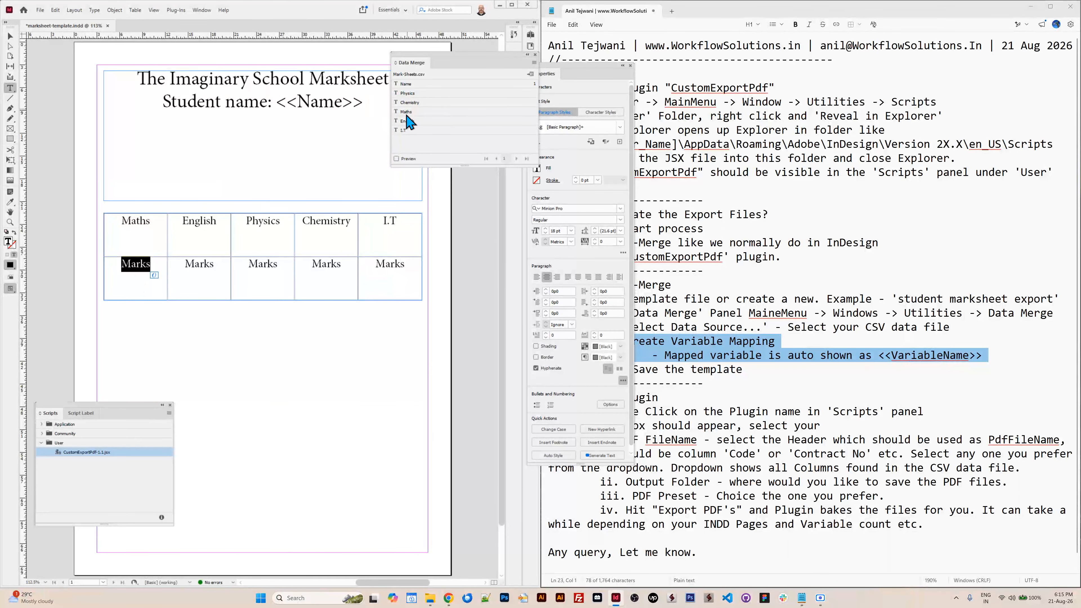
left_click(407, 113)
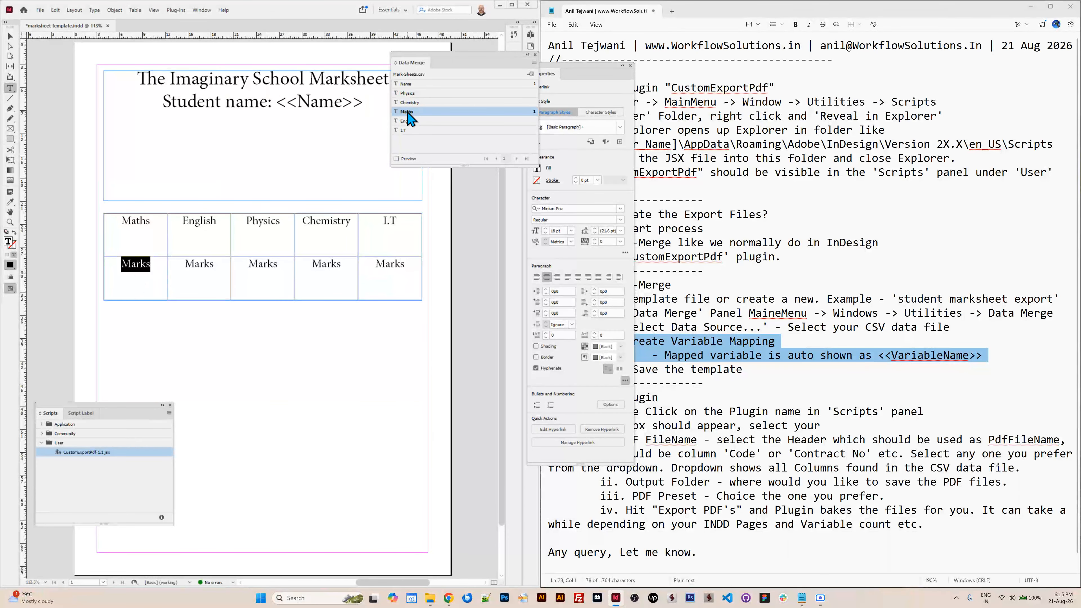
double_click(197, 264)
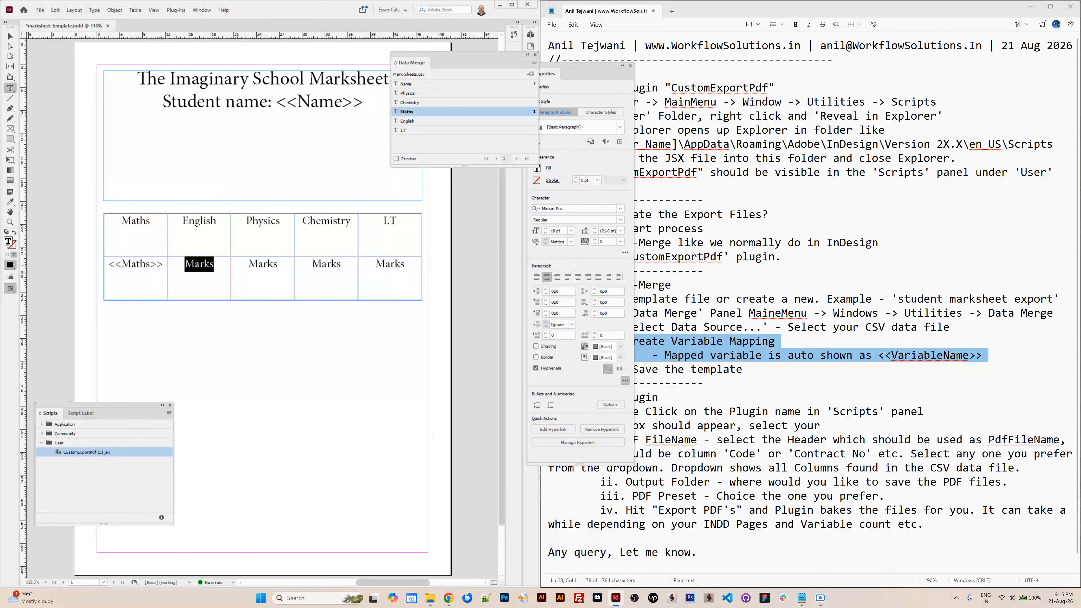
left_click(407, 121)
double_click(263, 263)
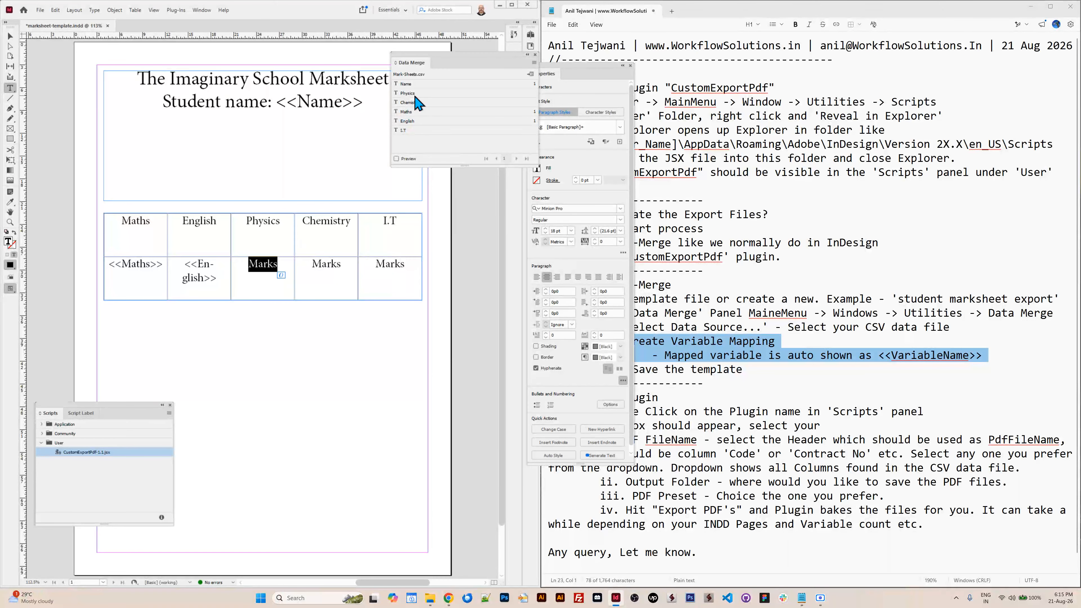
left_click(415, 94)
double_click(331, 264)
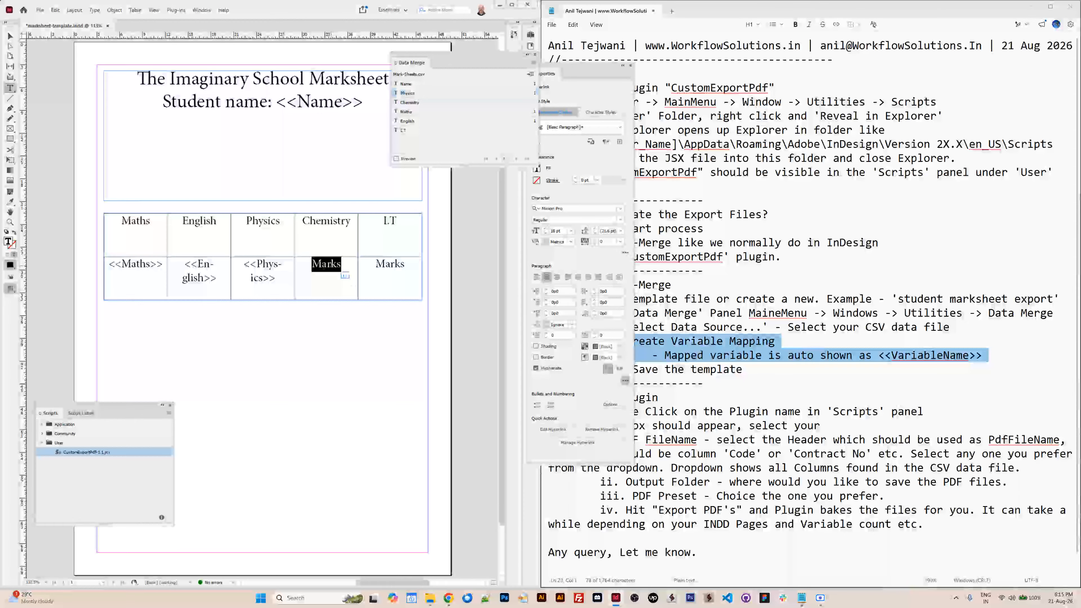
left_click(411, 103)
double_click(384, 265)
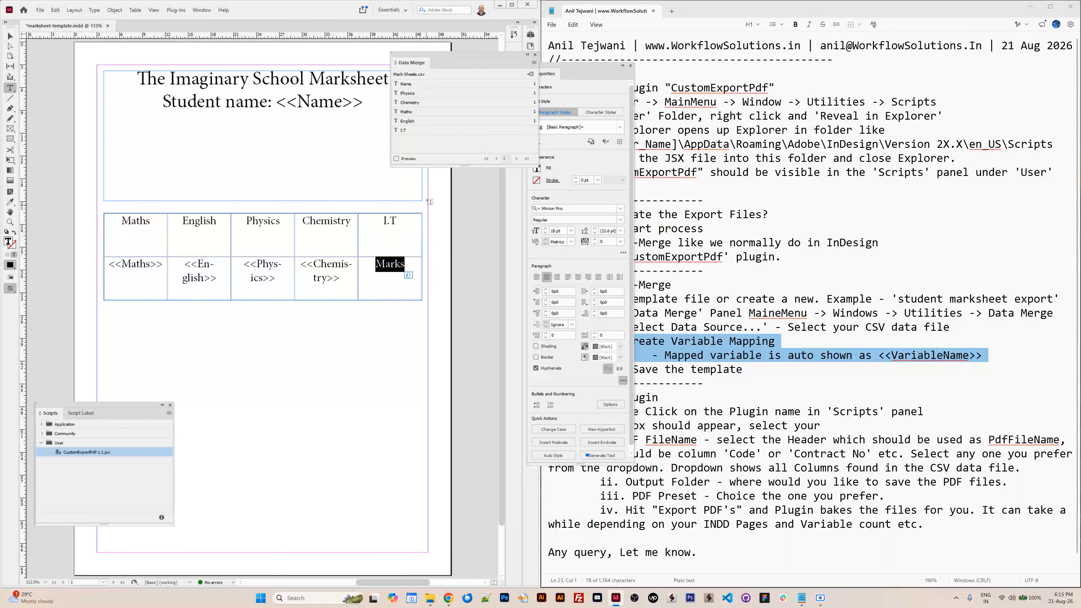
left_click(419, 131)
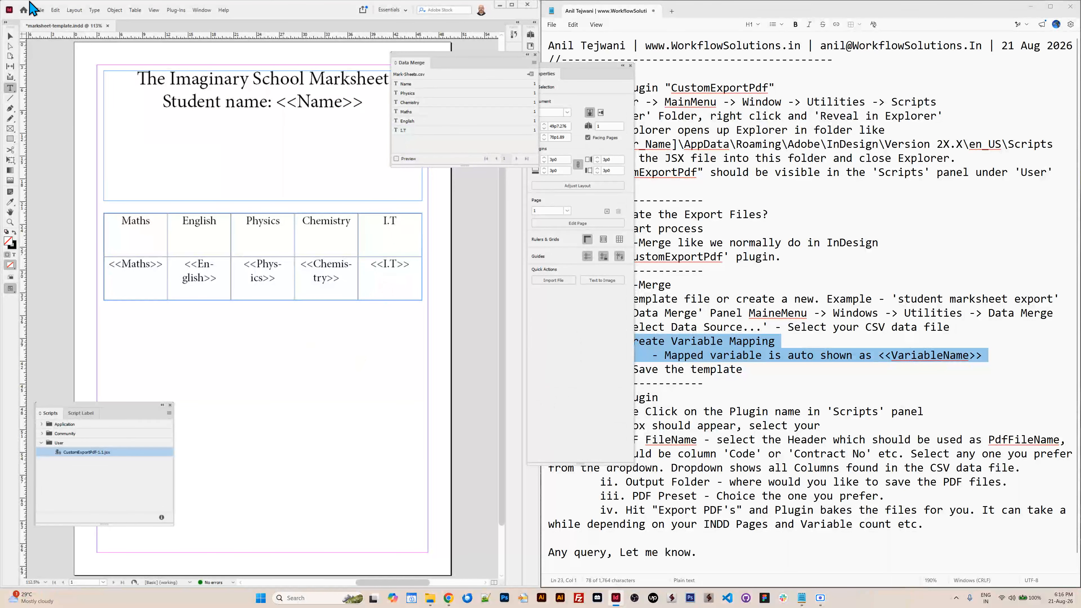
Save the marksheet template, and briefly preview the merged data on the page.
left_click(40, 10)
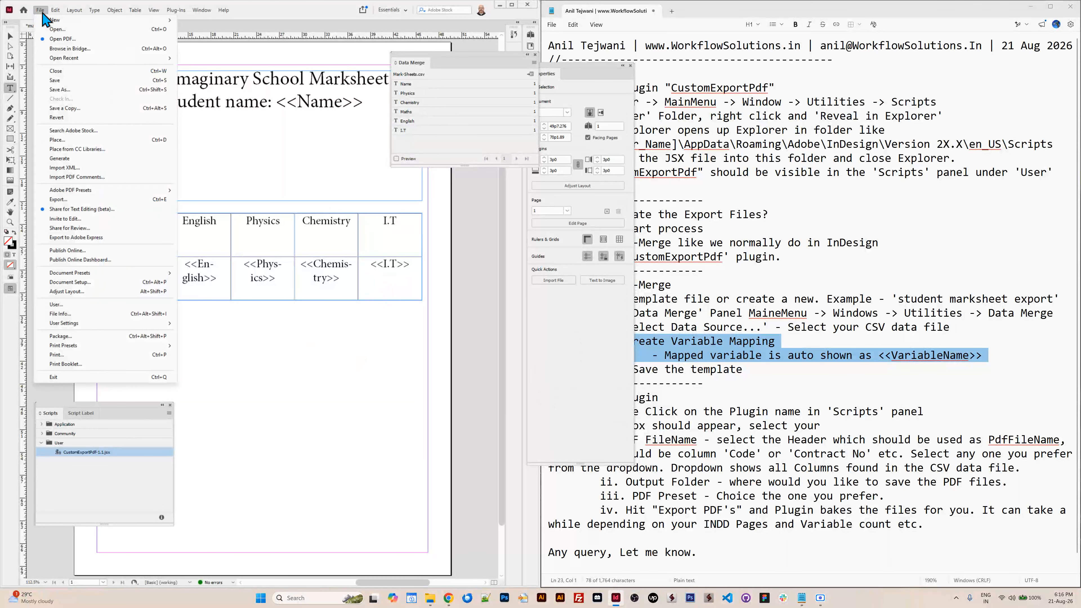
left_click(54, 80)
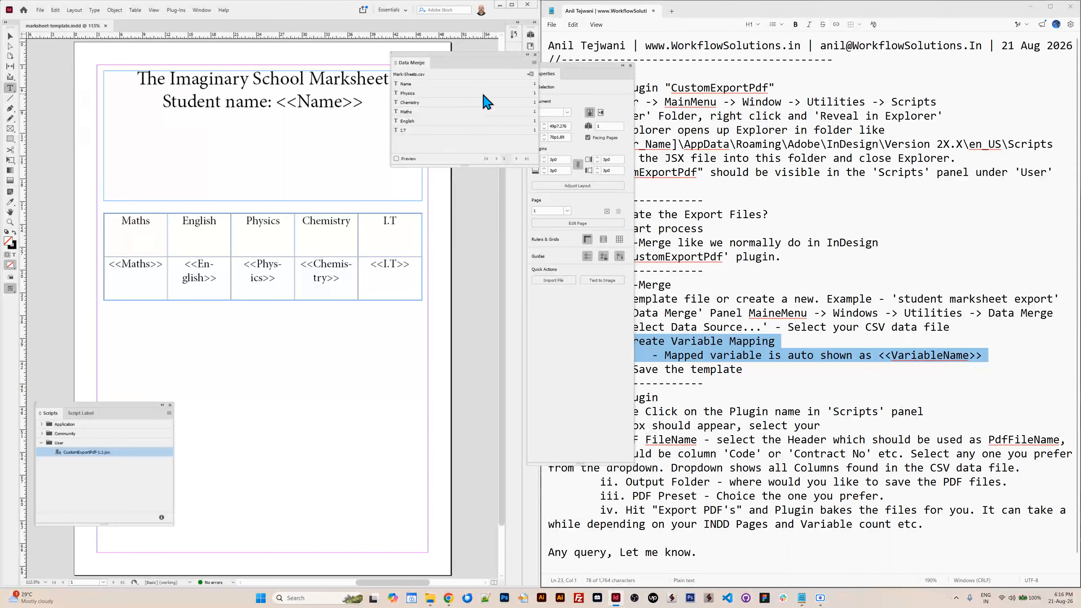
left_click(397, 159)
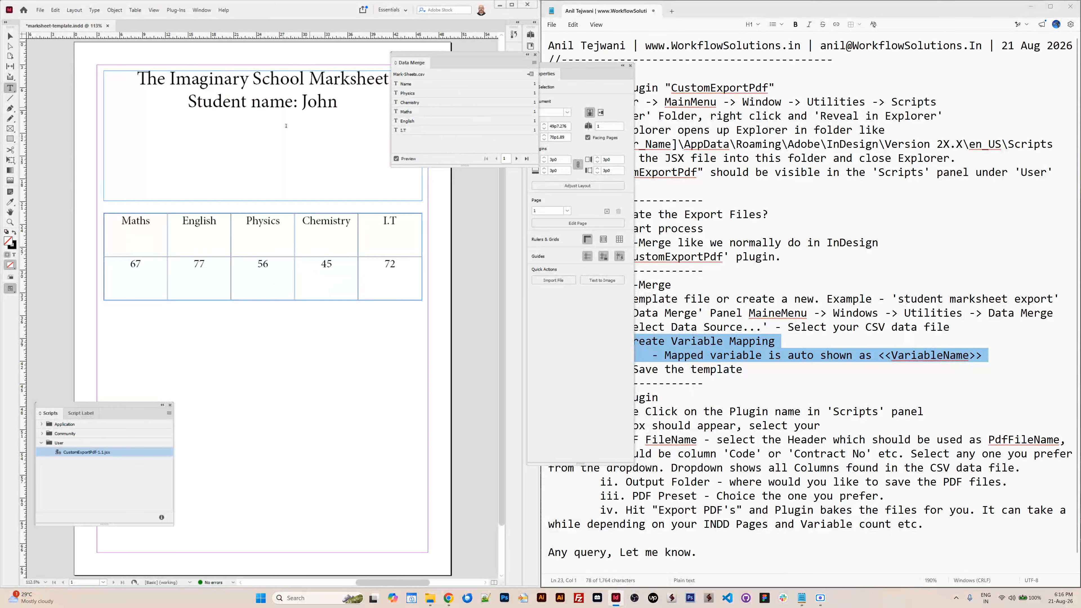
left_click(407, 159)
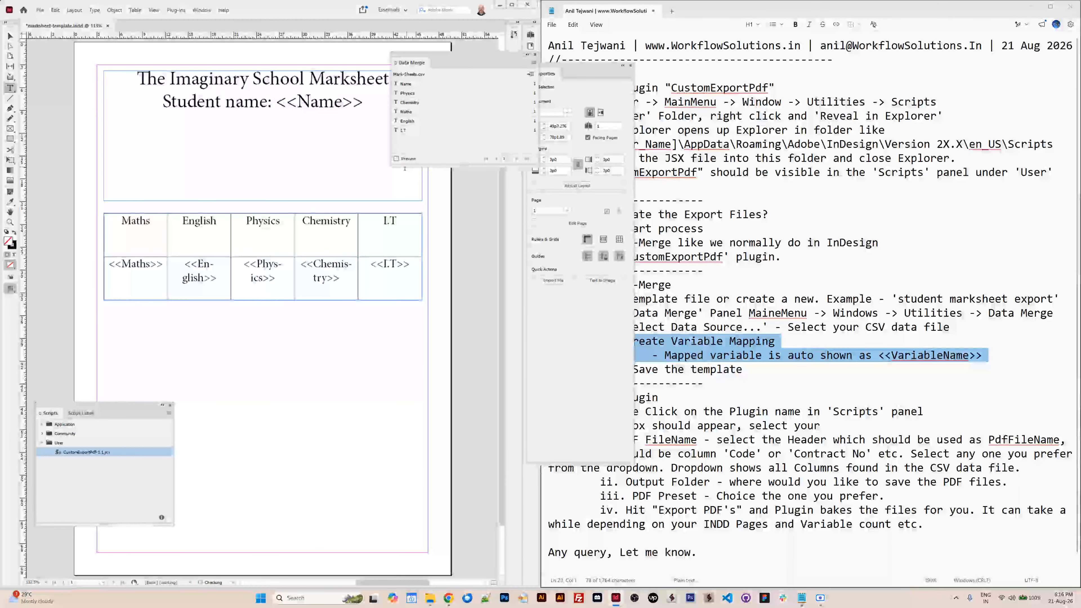
Set the Name data field in the marksheet heading to the Bold font style.
left_click_drag(277, 102, 365, 102)
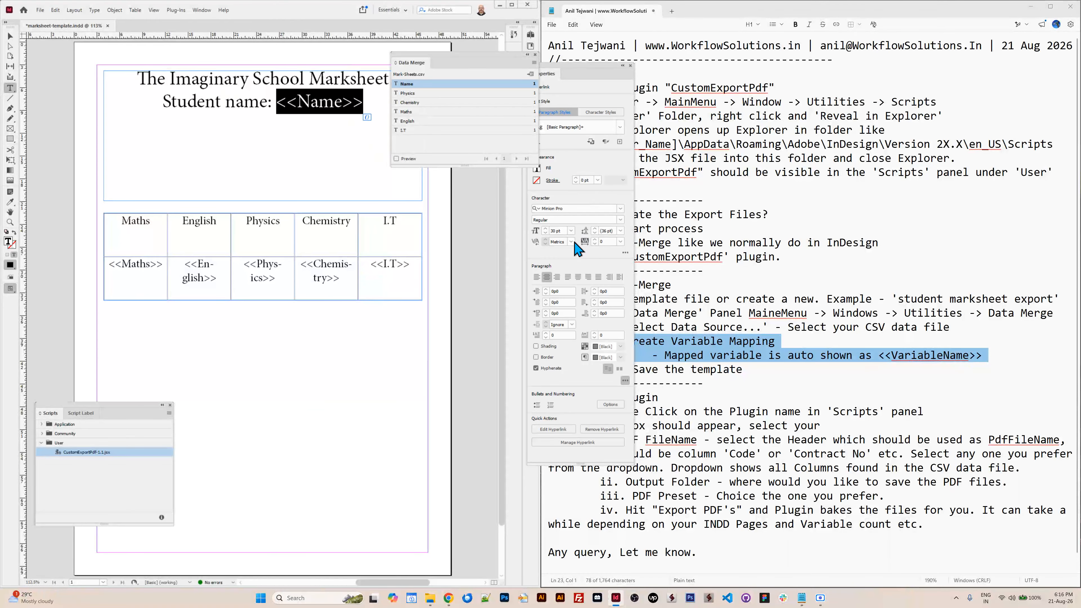
left_click(620, 220)
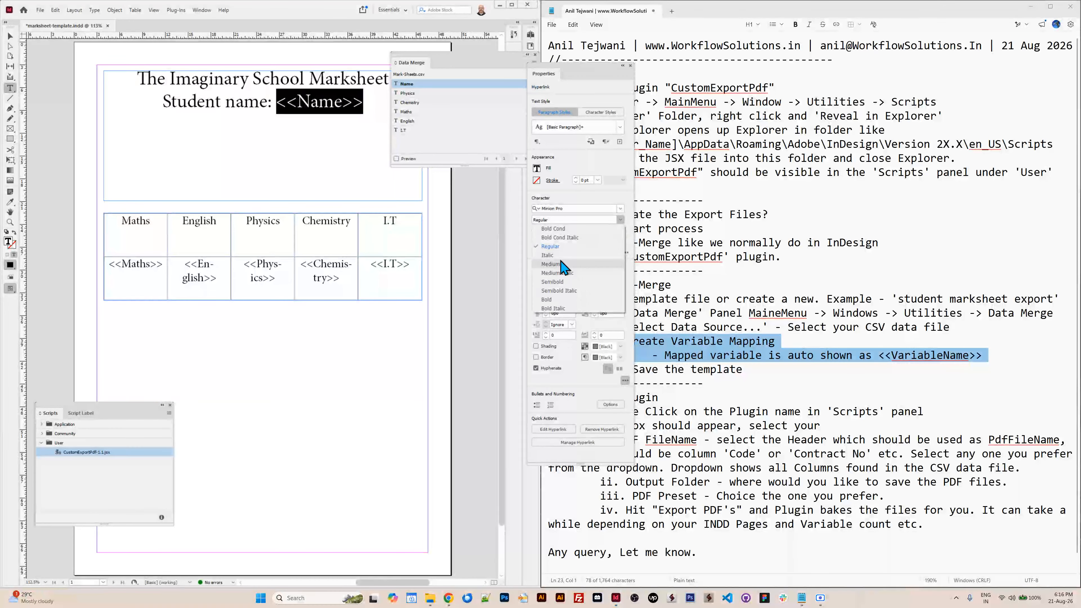
left_click(553, 299)
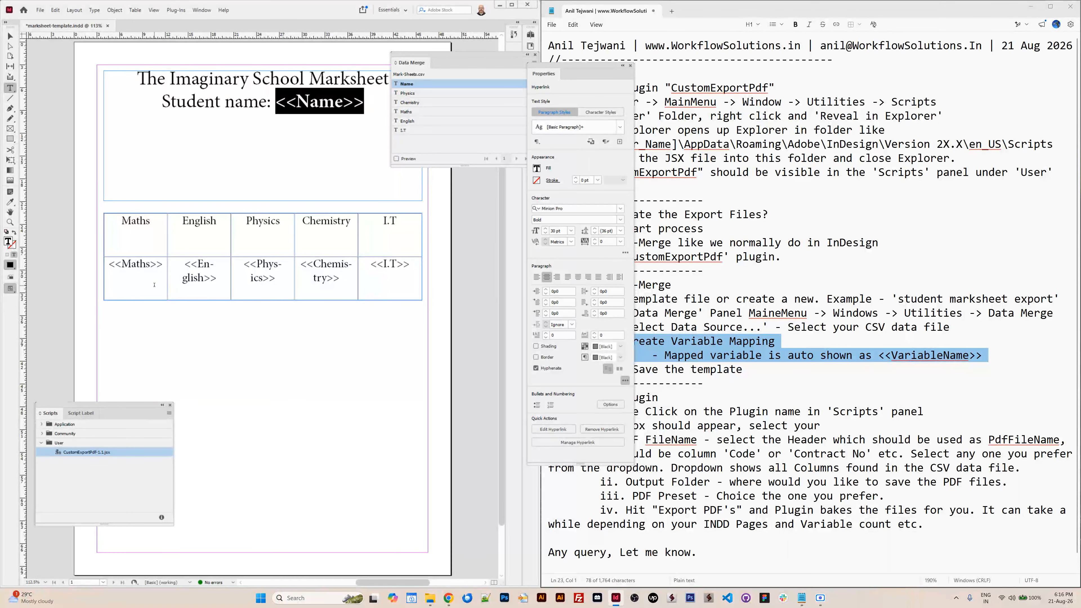
Change the font of the table's entire marks row to Abril Fatface.
left_click_drag(154, 285, 371, 283)
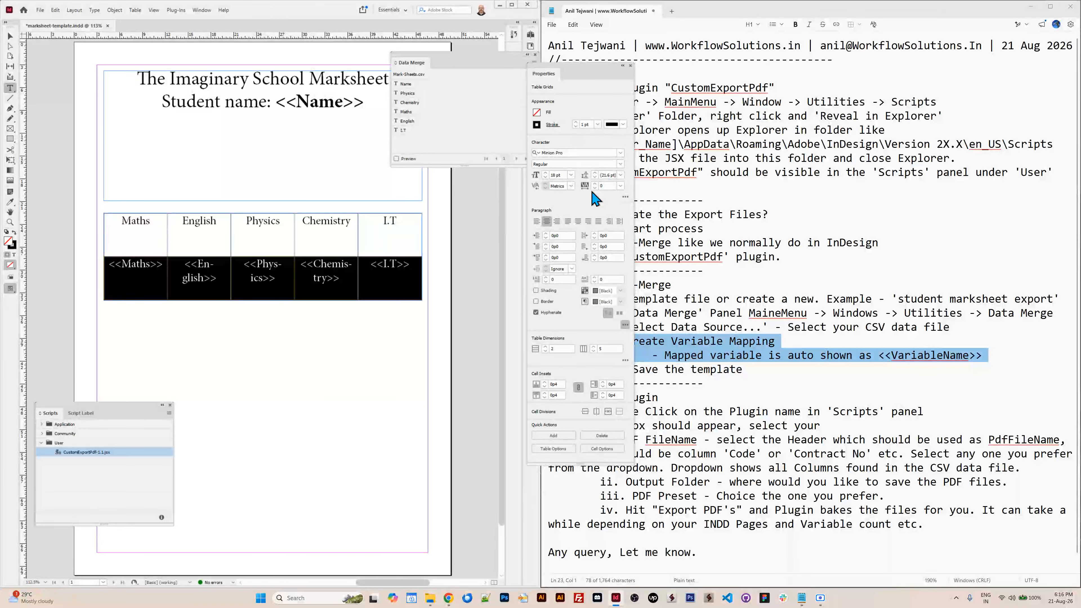
left_click(565, 163)
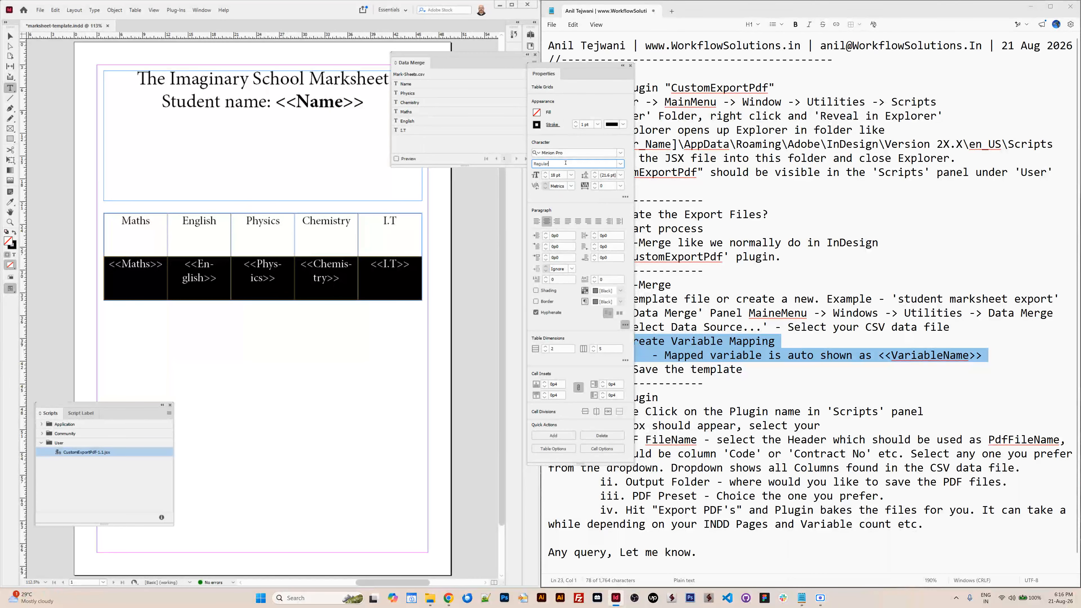
left_click(621, 153)
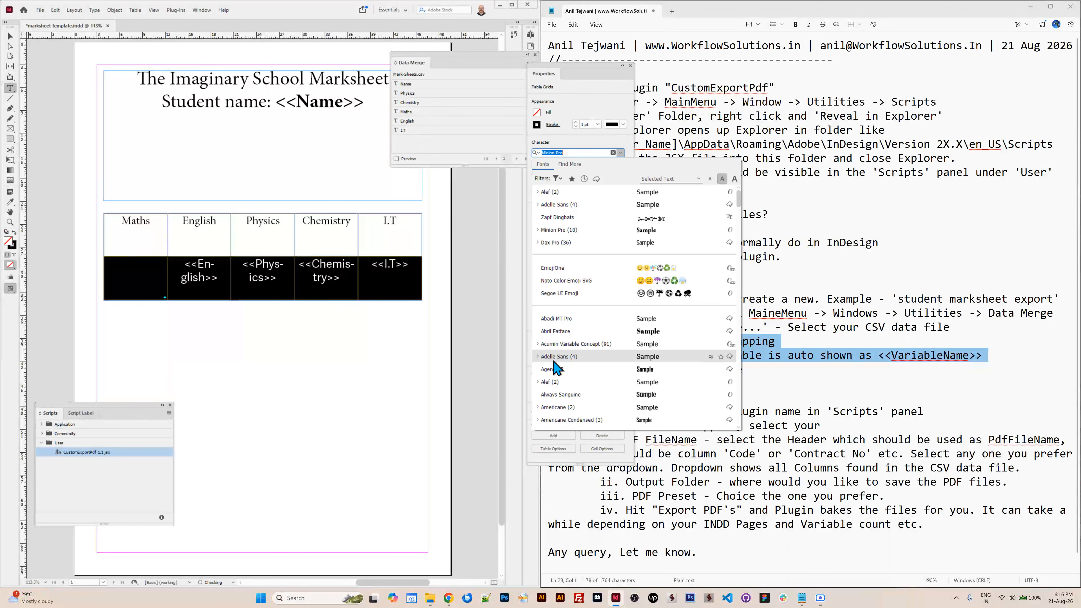
left_click(563, 332)
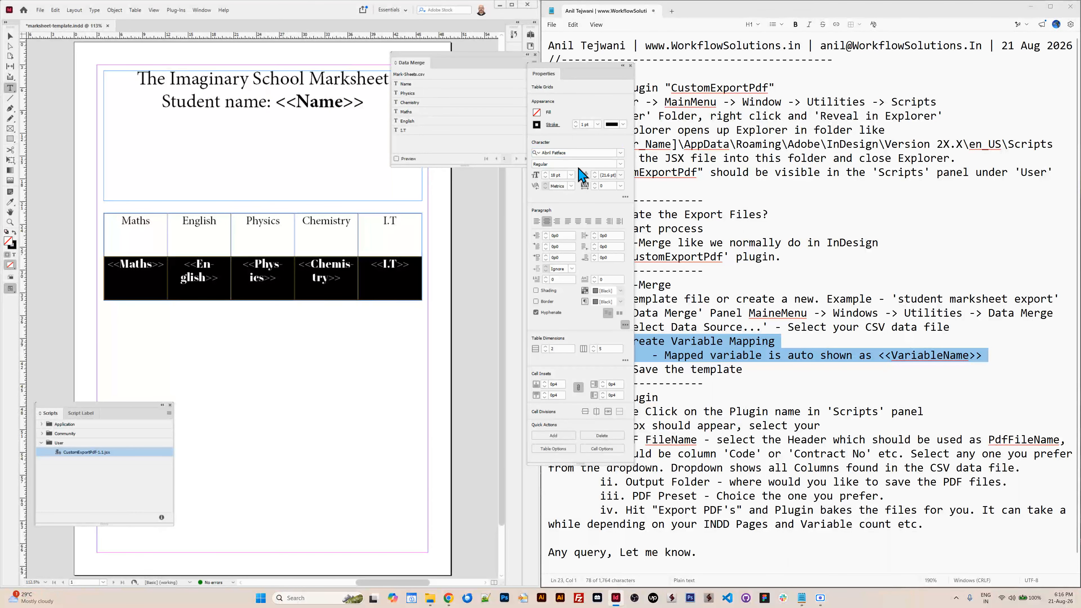
left_click(338, 376)
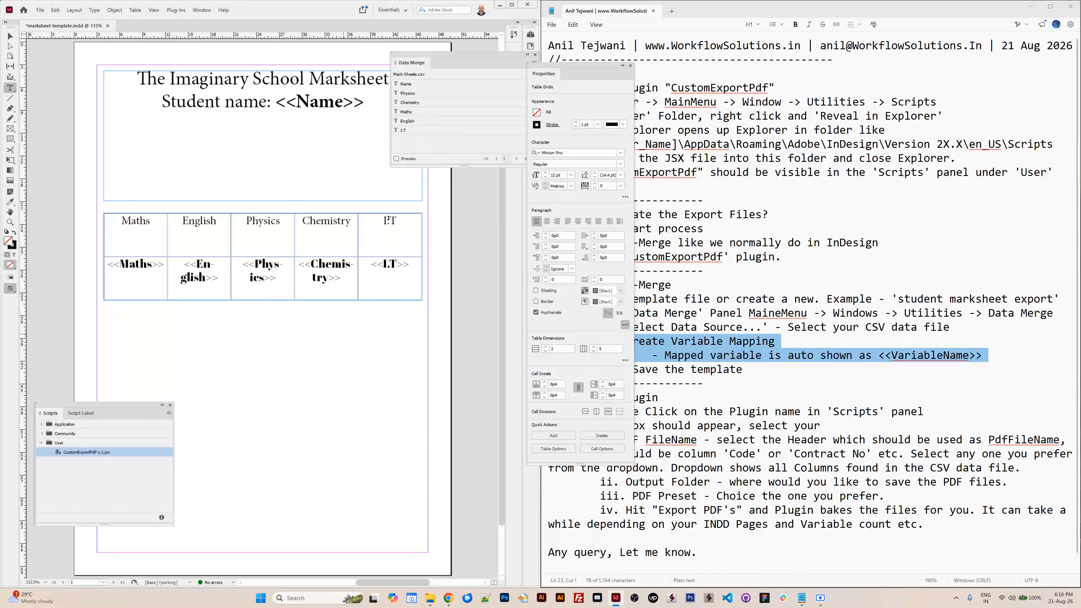
Preview the merged marksheets from the first record to the fourth, and return to the field placeholders.
left_click(396, 159)
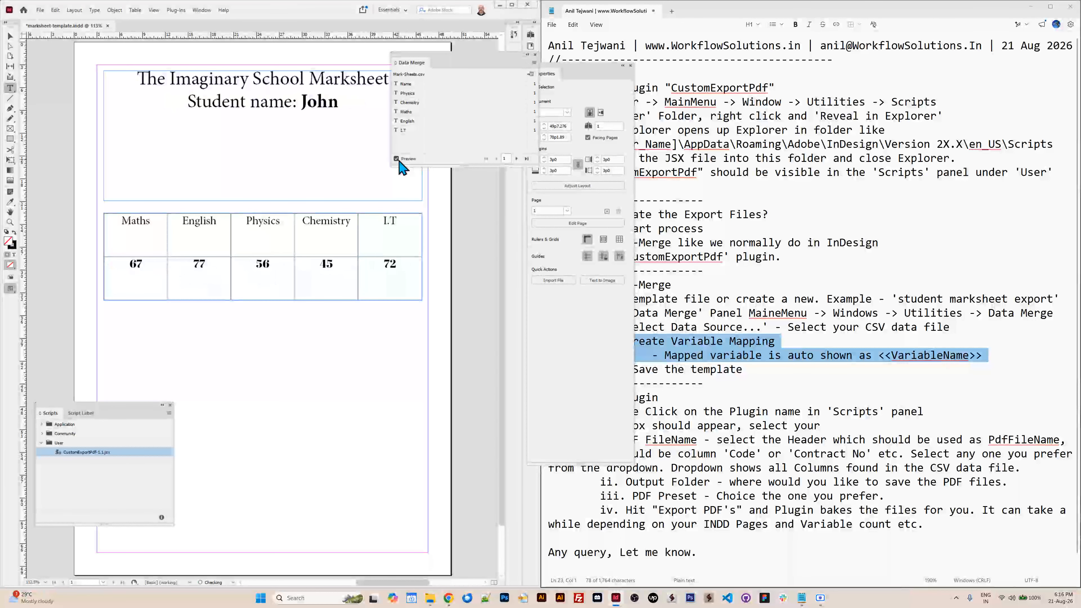
left_click(397, 159)
left_click(397, 159)
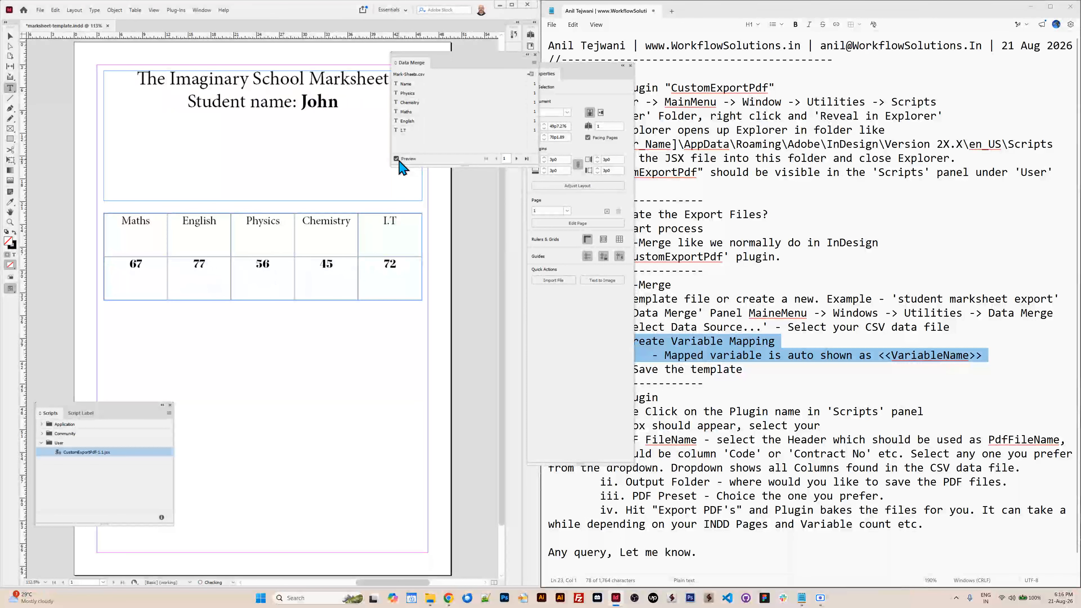
left_click(516, 158)
left_click(517, 158)
left_click(517, 158)
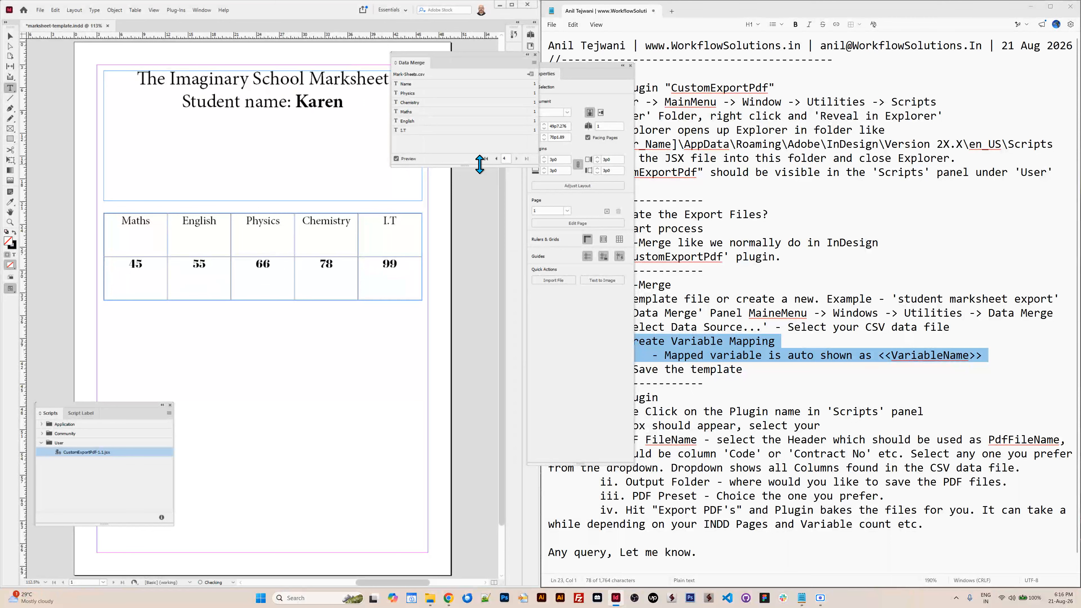
left_click(409, 160)
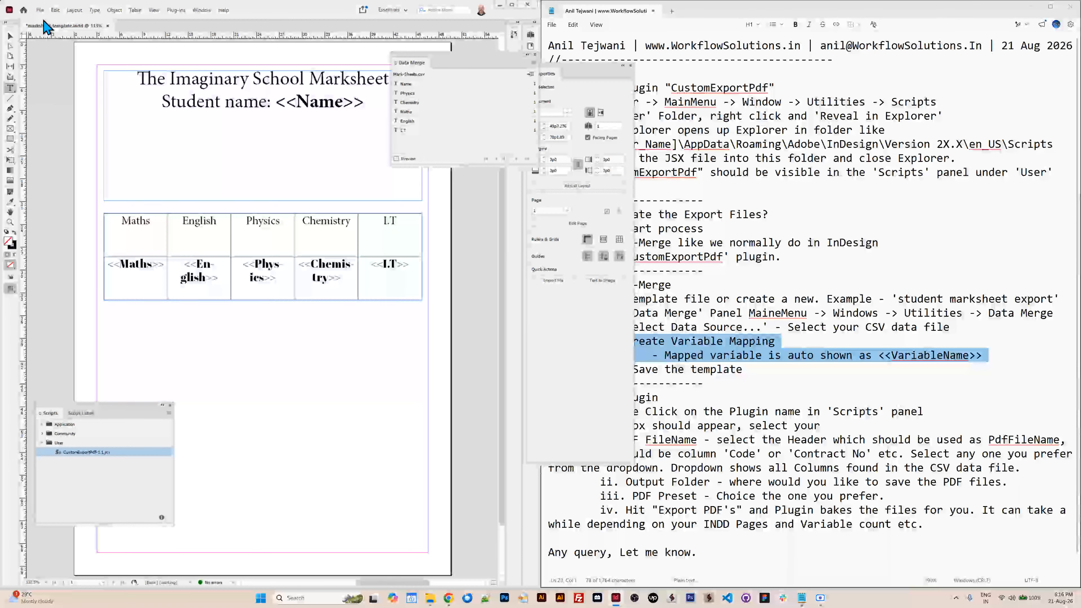
Save the formatted template and highlight the "Save the template" line in the Setup Data-Merge notes.
left_click(40, 9)
left_click(55, 80)
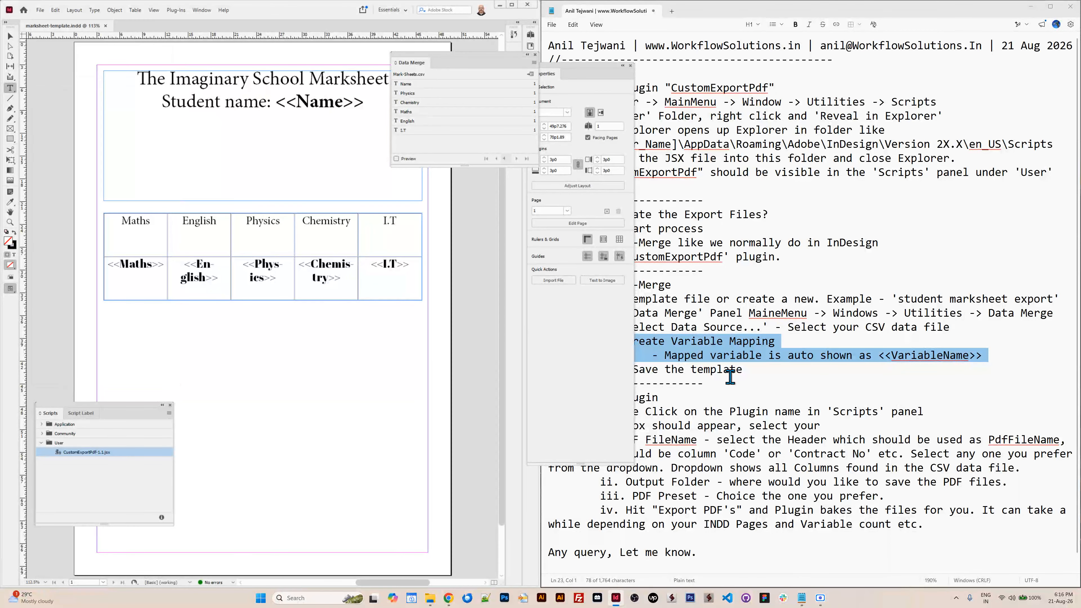
left_click(697, 357)
left_click(710, 342)
left_click(753, 370, "shift")
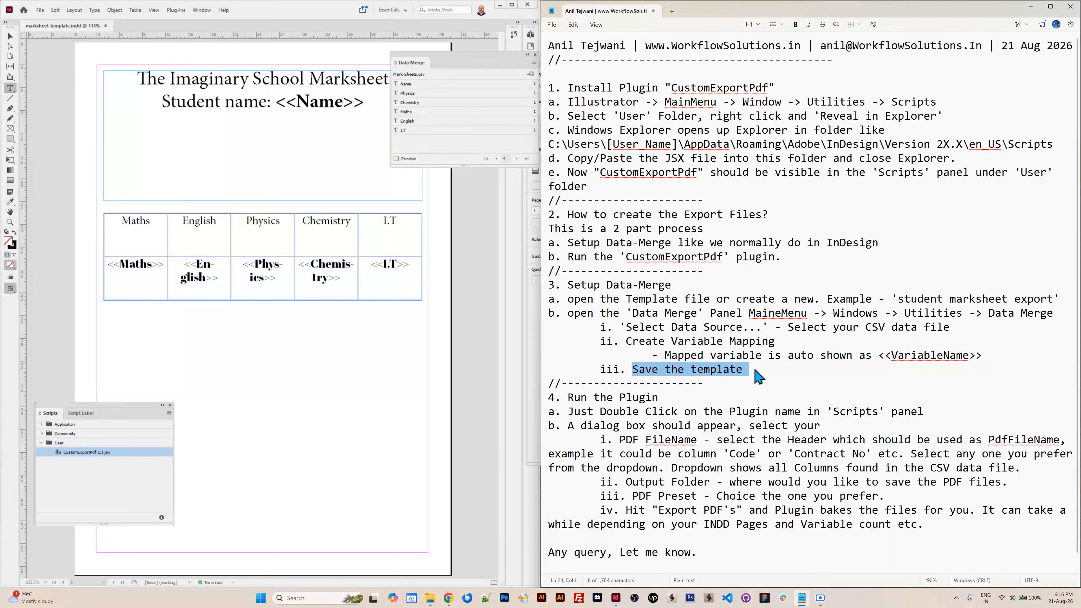
key("Right")
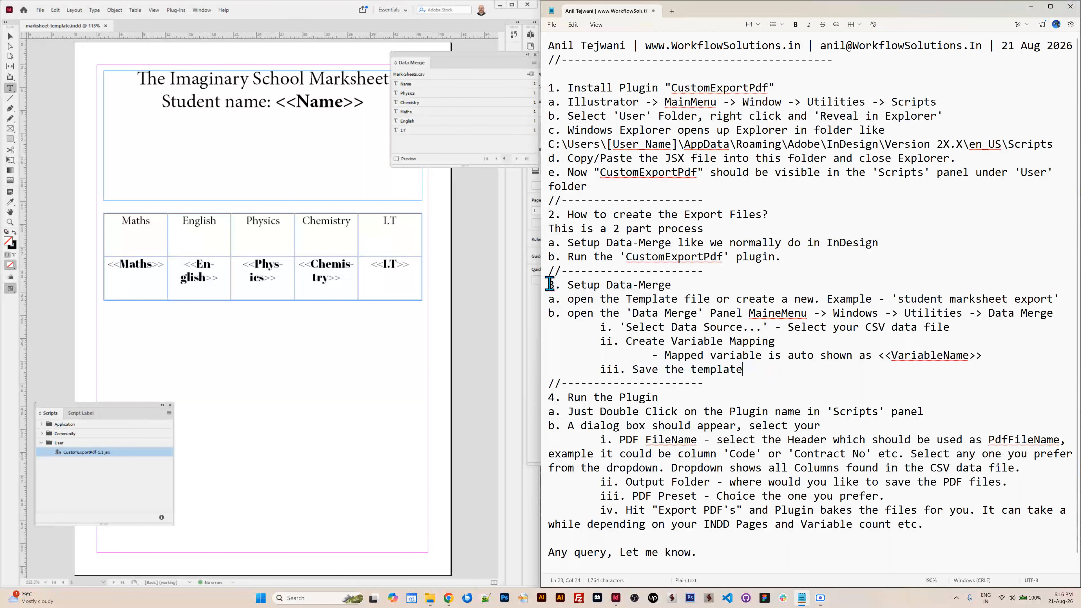
Highlight the whole Setup Data-Merge section of the notes, followed by the whole Run the Plugin section.
left_click_drag(549, 284, 725, 371)
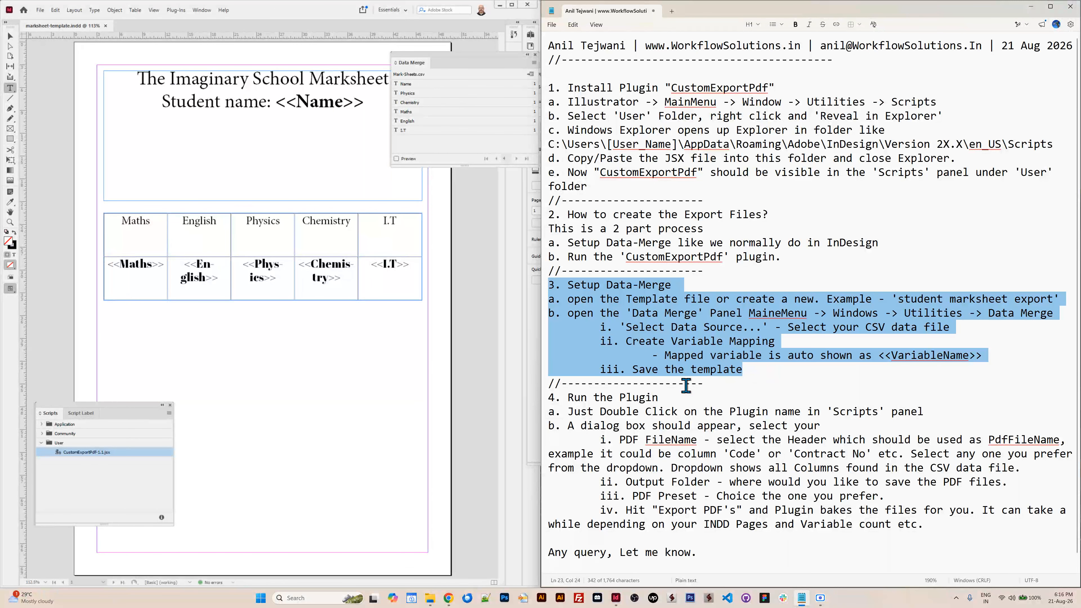
left_click(652, 411)
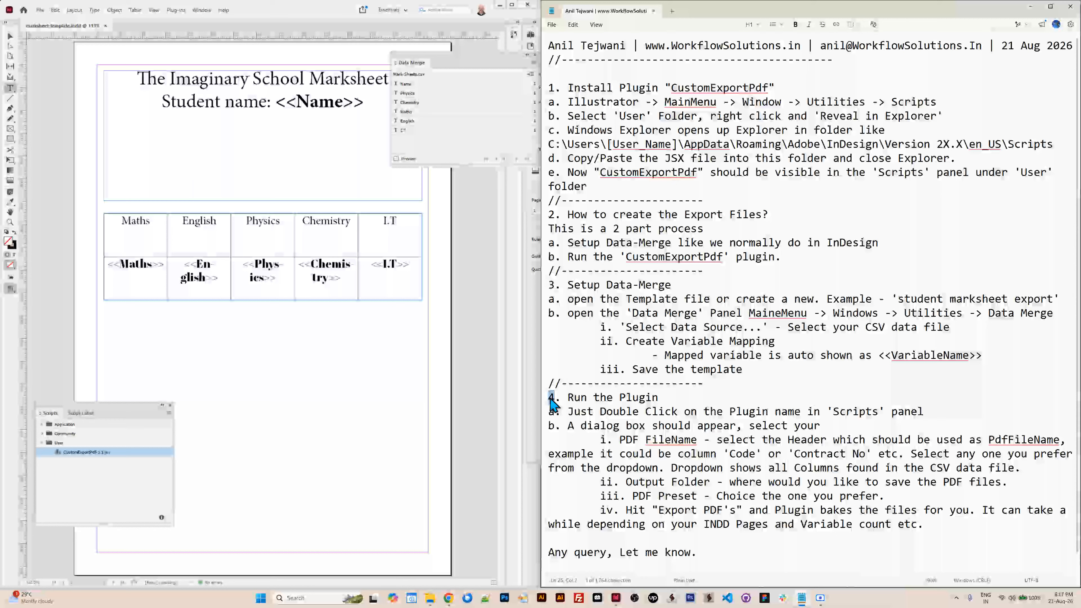
left_click(956, 526)
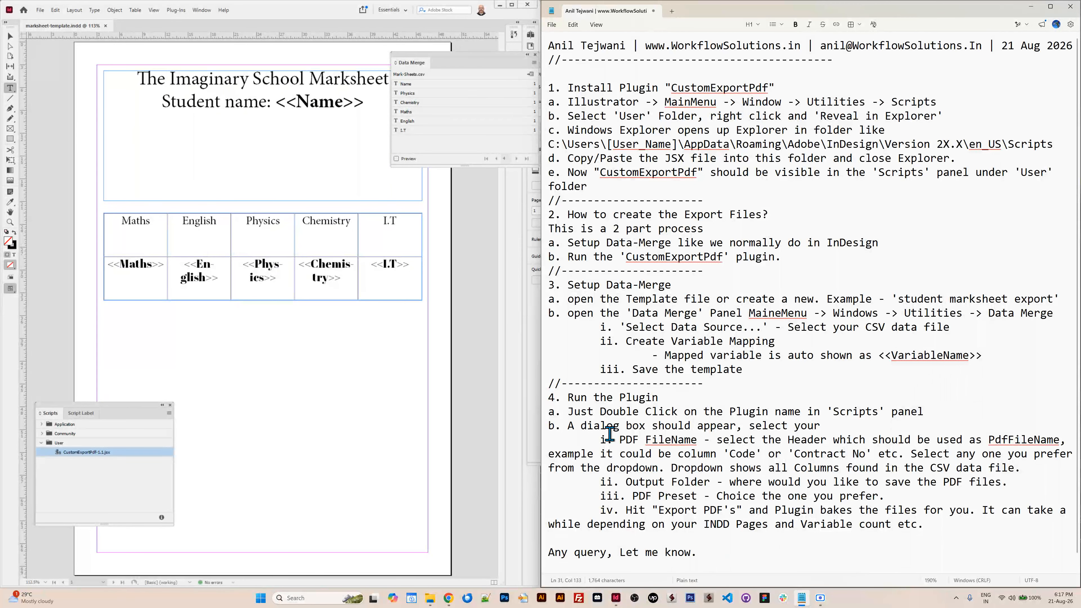
left_click(549, 396, "shift")
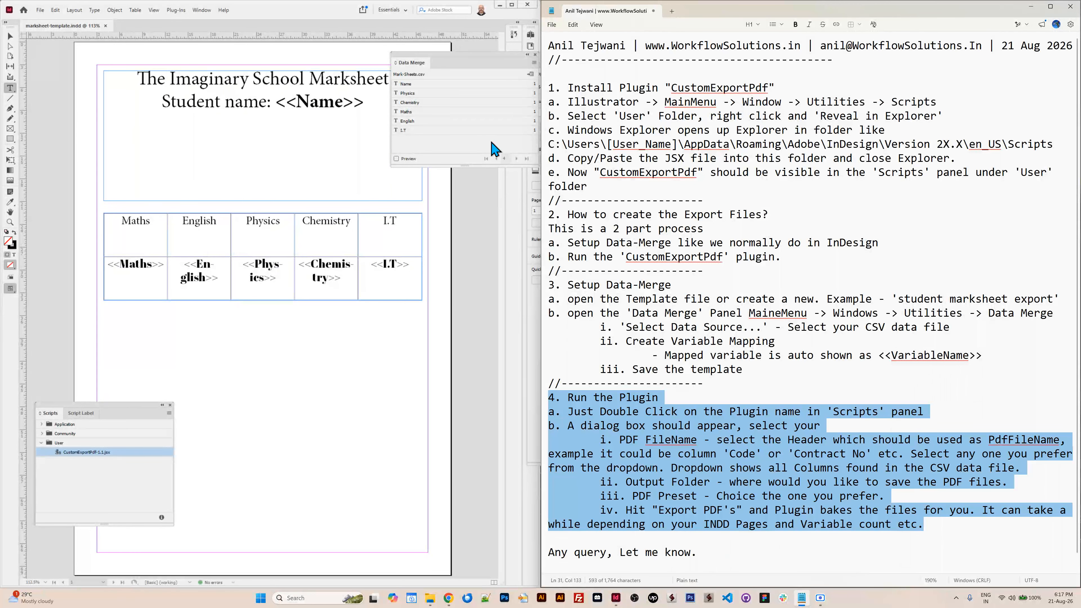
Move the Scripts panel up beside the marksheet heading and run CustomExportPDF-1.1.jsx, placing its dialog over the marks table.
left_click(85, 403)
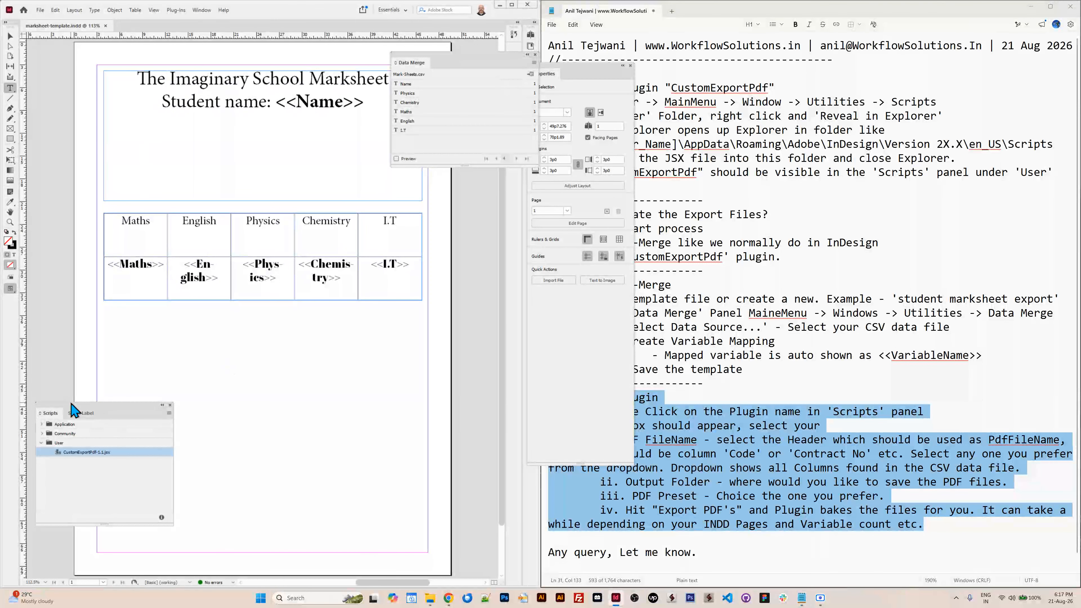
left_click_drag(85, 403, 106, 65)
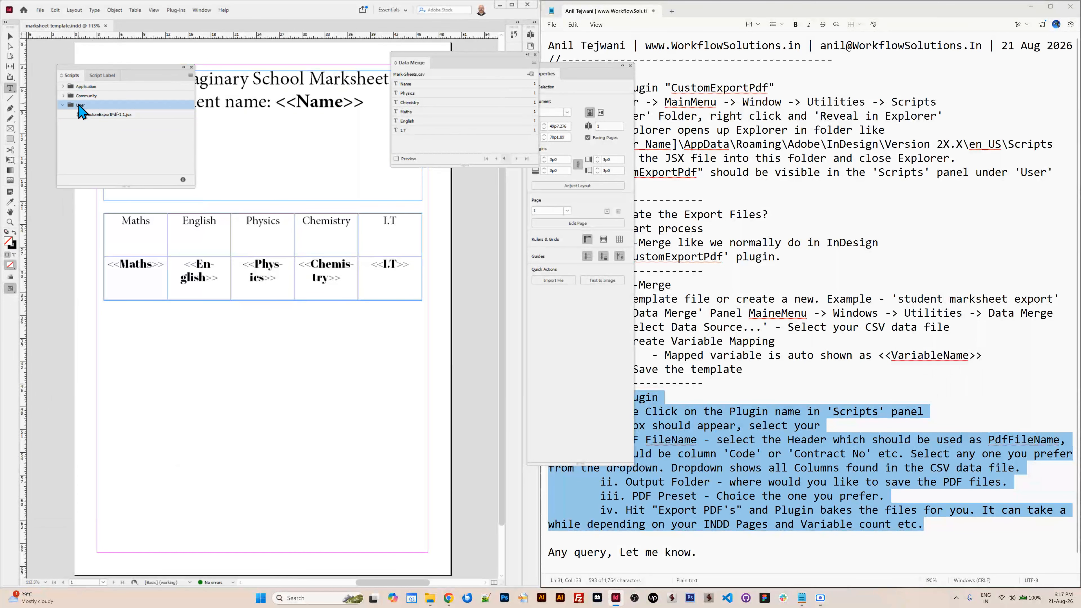
double_click(129, 117)
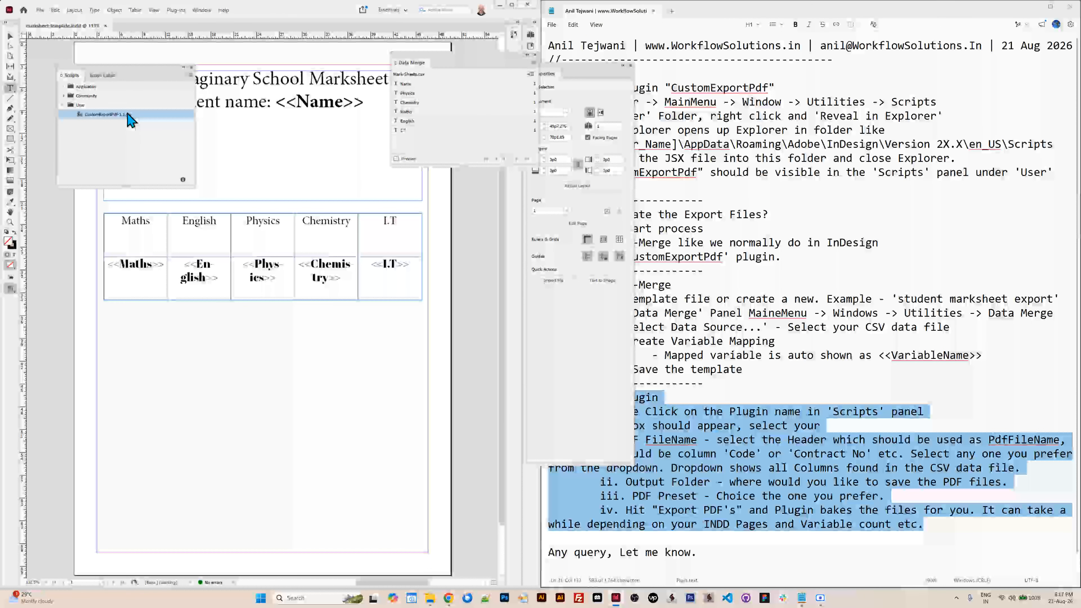
double_click(113, 116)
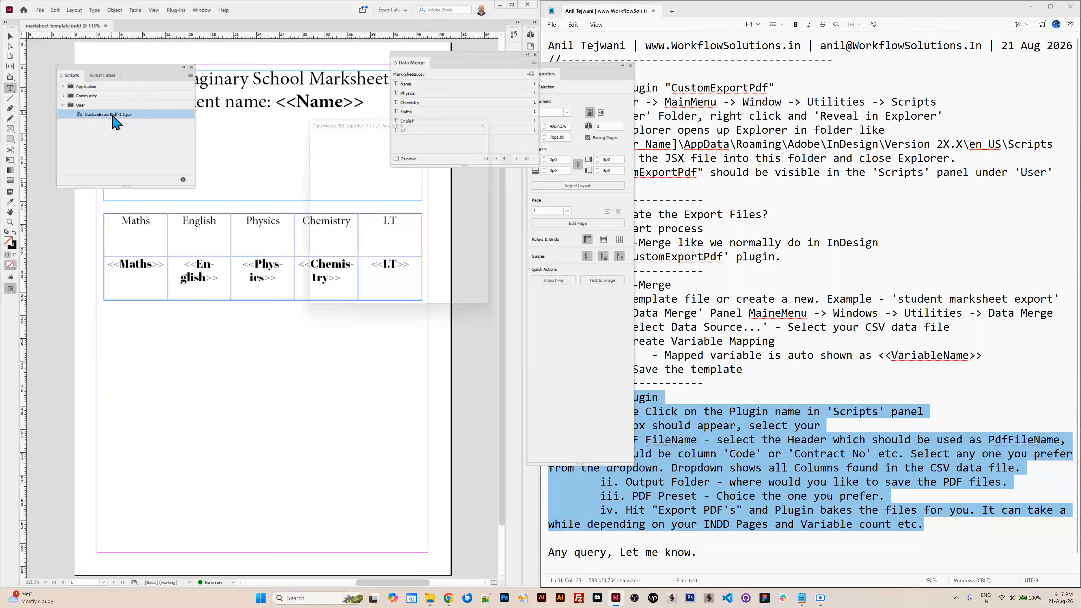
left_click_drag(365, 121, 203, 234)
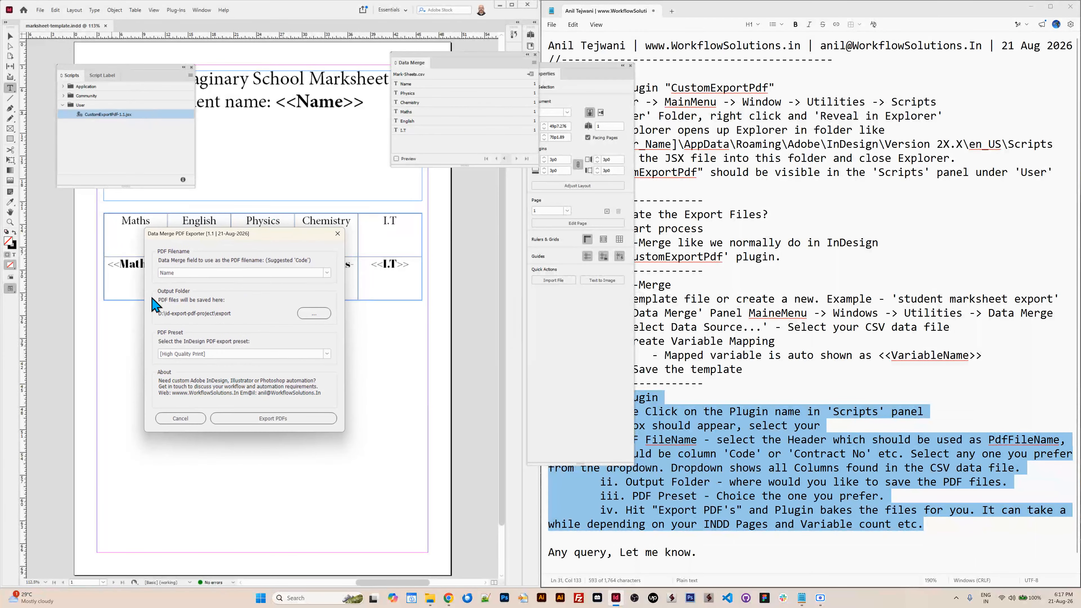
Highlight the line "A dialog box should appear, select your" in the Run the Plugin notes.
left_click(799, 447)
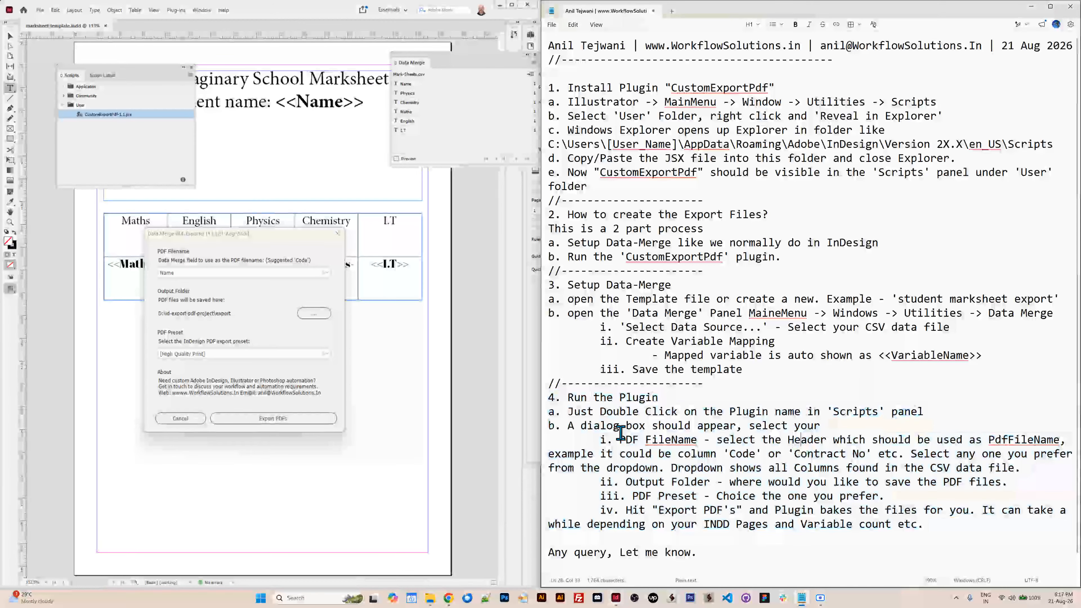
left_click(570, 428)
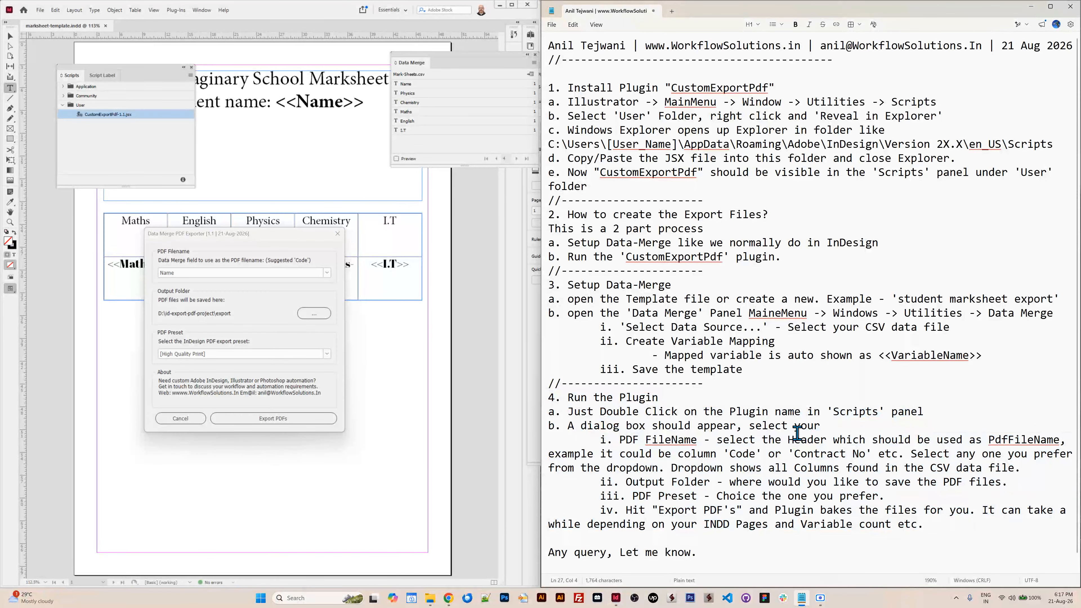
left_click(818, 427, "shift")
Review the available data-merge fields for the PDF filename and choose Name in the exporter dialog.
left_click(219, 275)
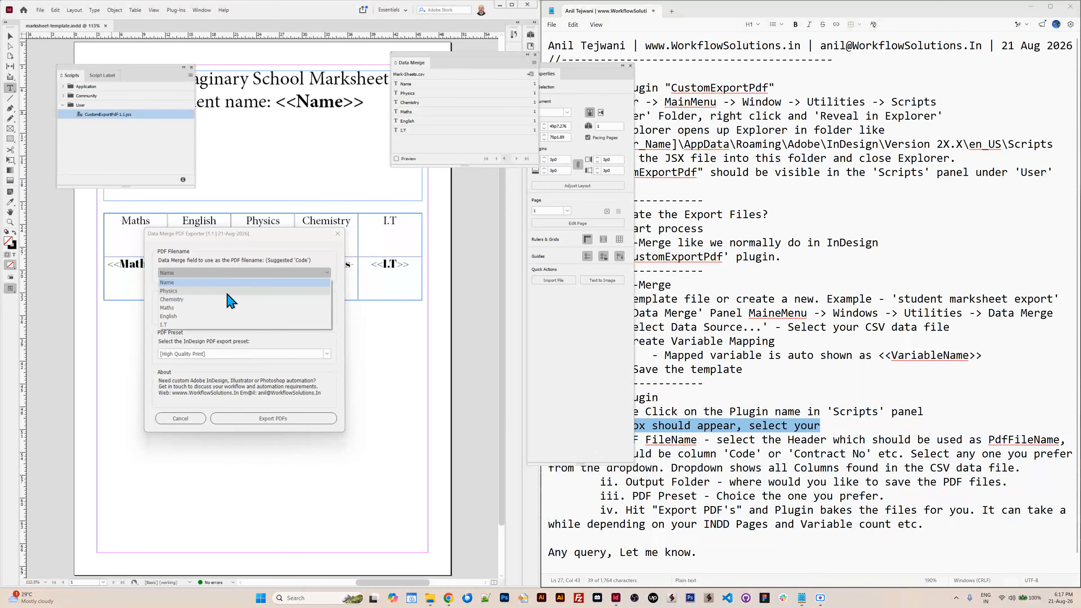
left_click(237, 261)
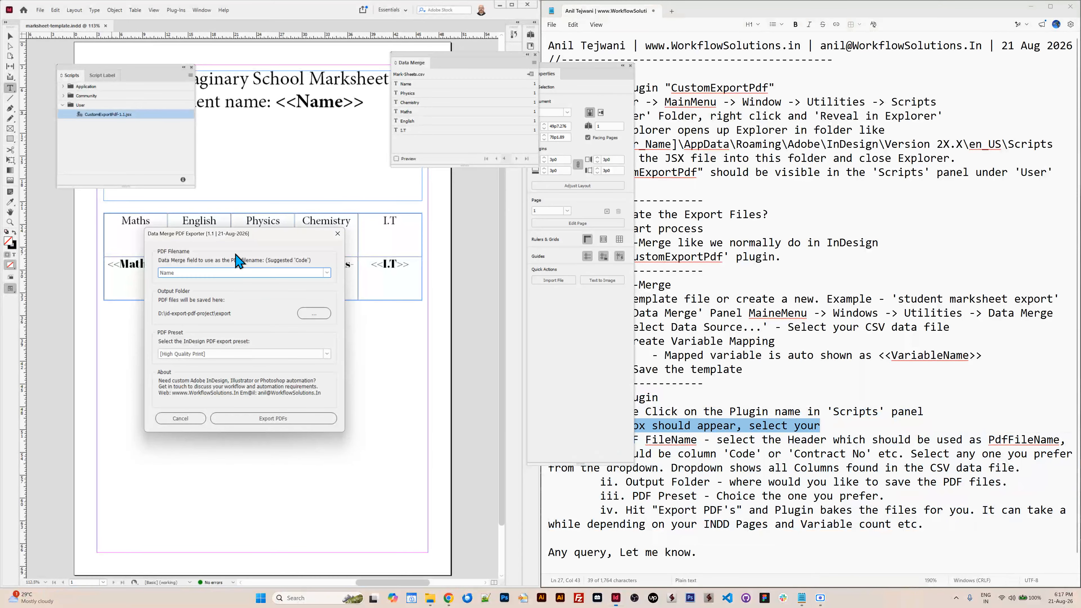
left_click(184, 273)
left_click(197, 272)
left_click(219, 272)
left_click(207, 282)
left_click(211, 272)
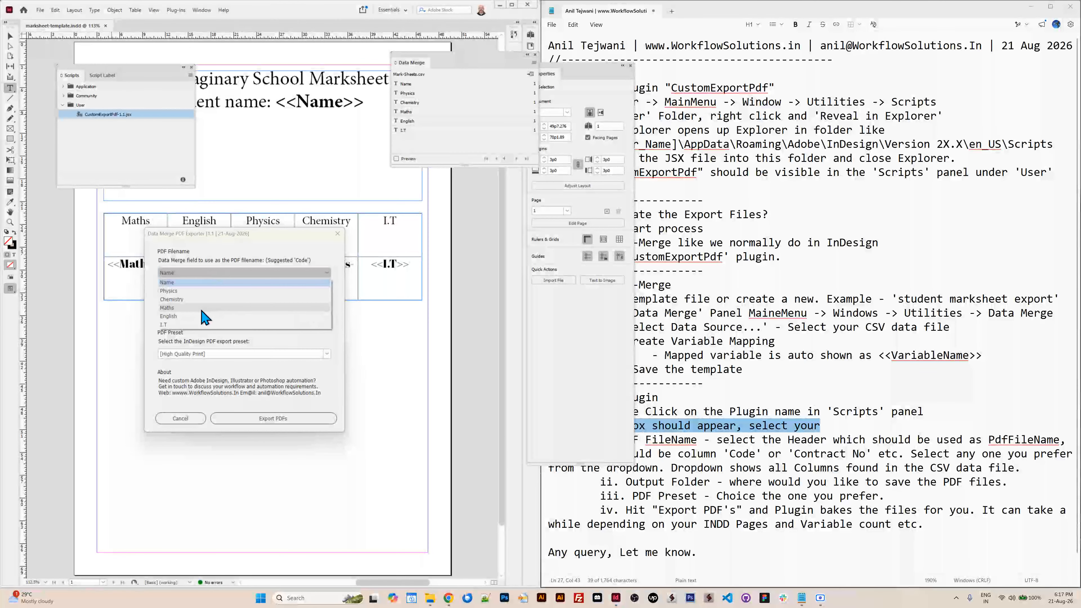
left_click(229, 257)
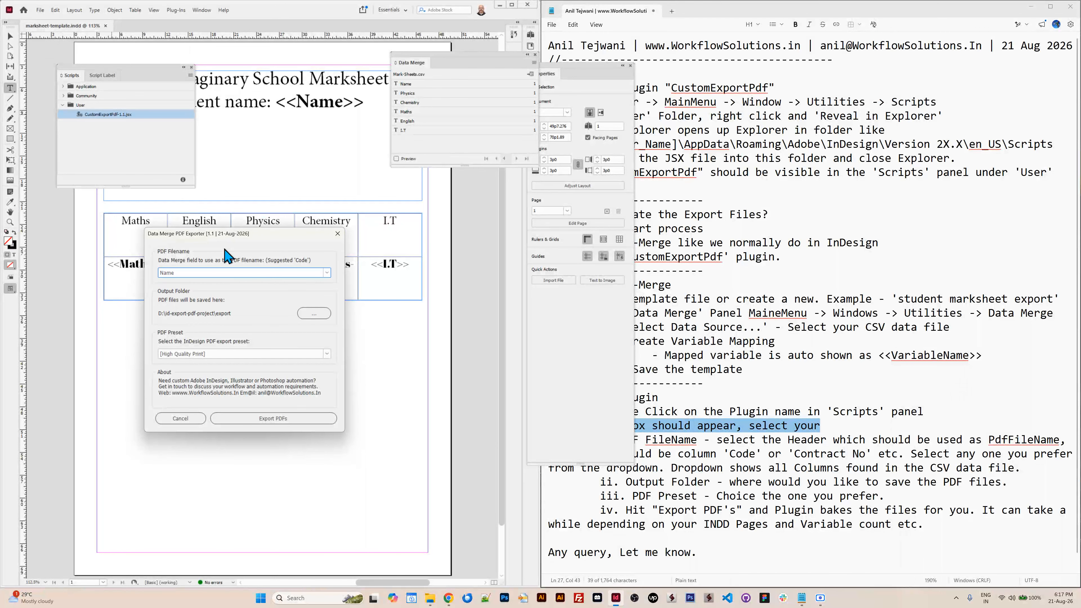
left_click(196, 273)
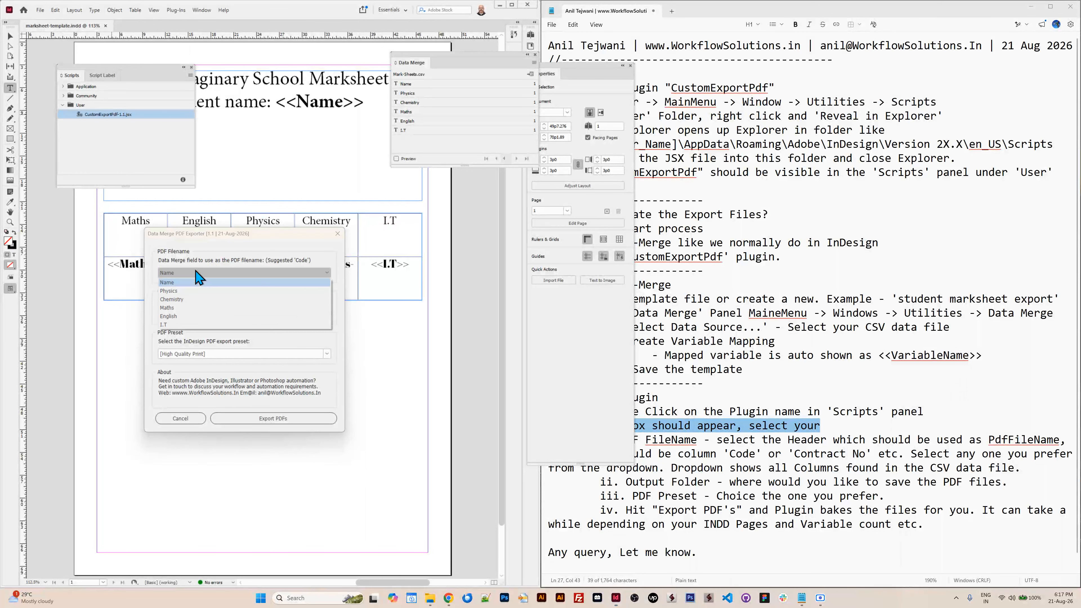
left_click(196, 281)
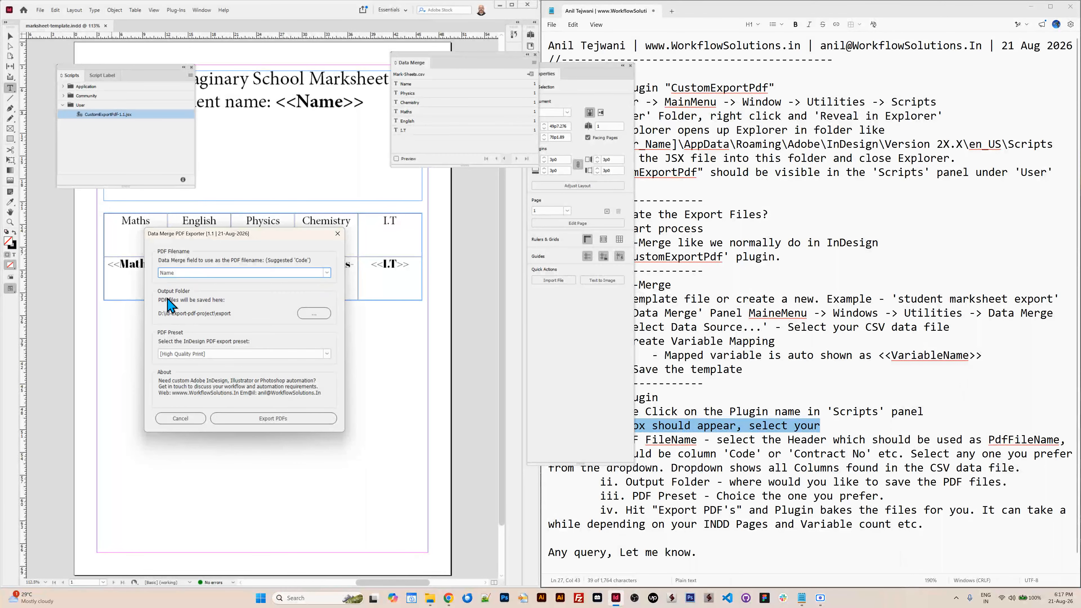
Start choosing the PDF output folder and browse to id-export-pdf-project on the Data (D:) drive.
left_click(308, 314)
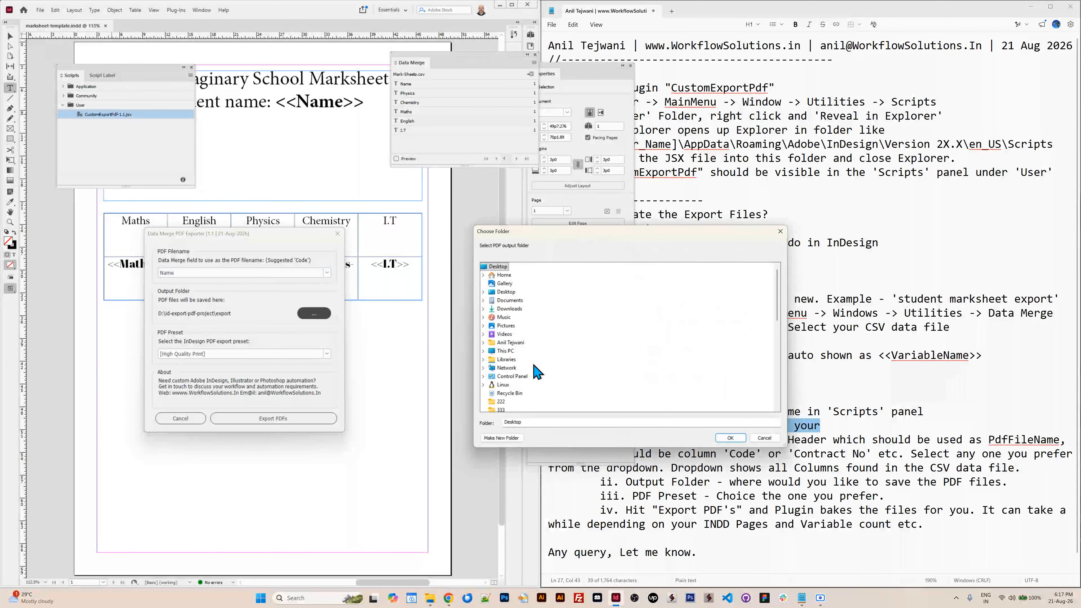
double_click(499, 343)
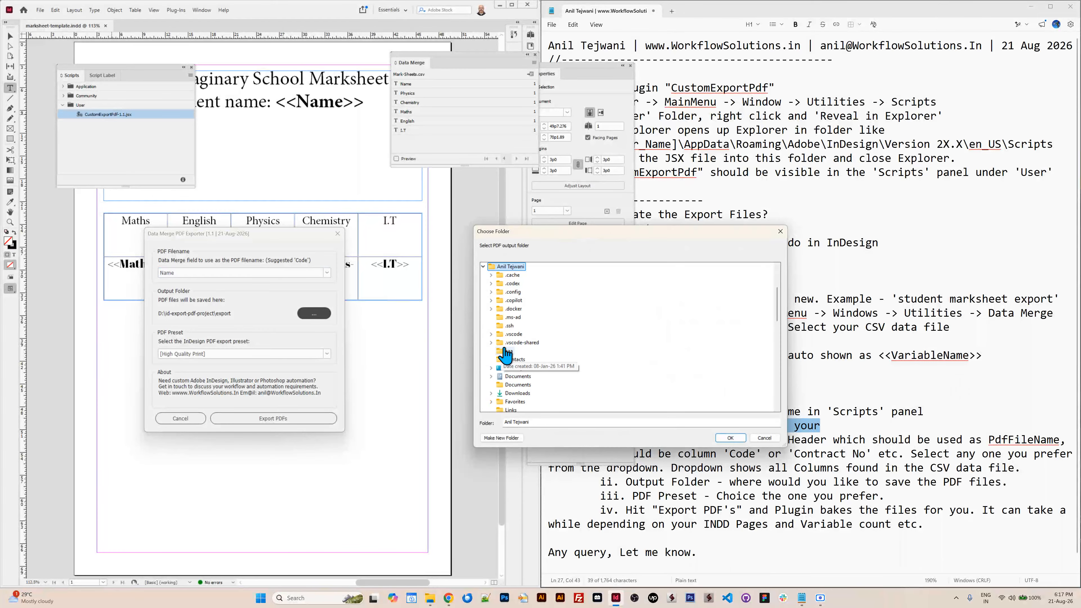
left_click(484, 267)
double_click(505, 275)
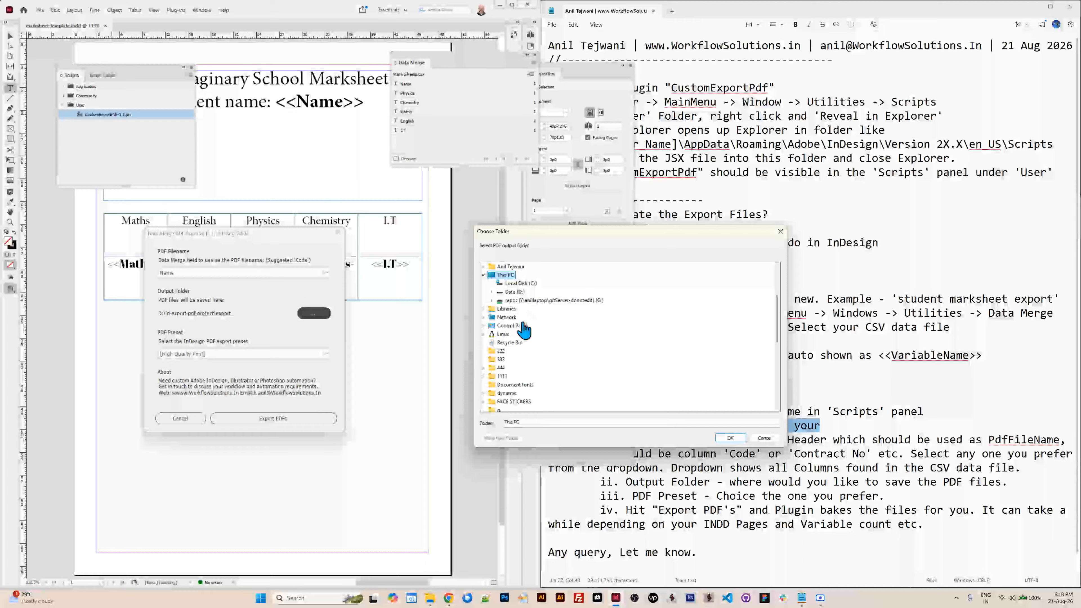
double_click(514, 291)
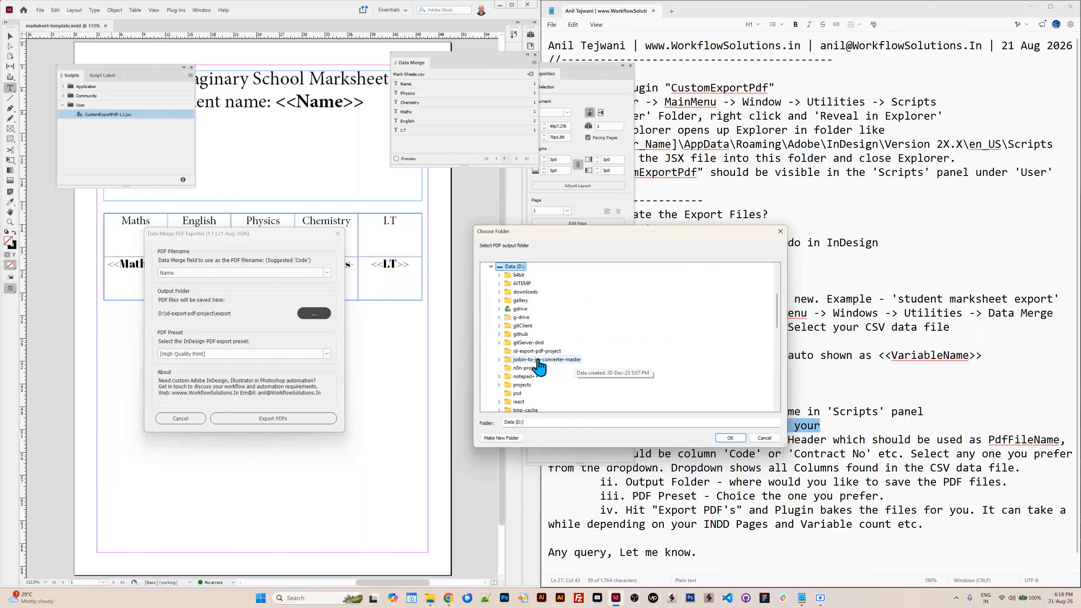
left_click(535, 351)
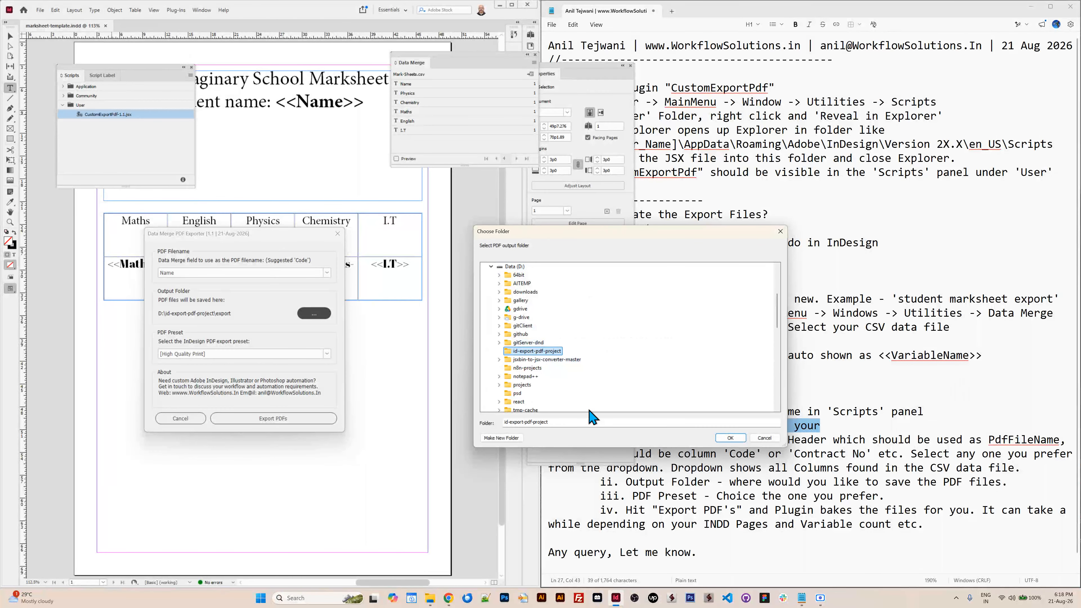
Create a new folder named export-01 inside id-export-pdf-project and set it as the output folder.
left_click(492, 438)
type("e")
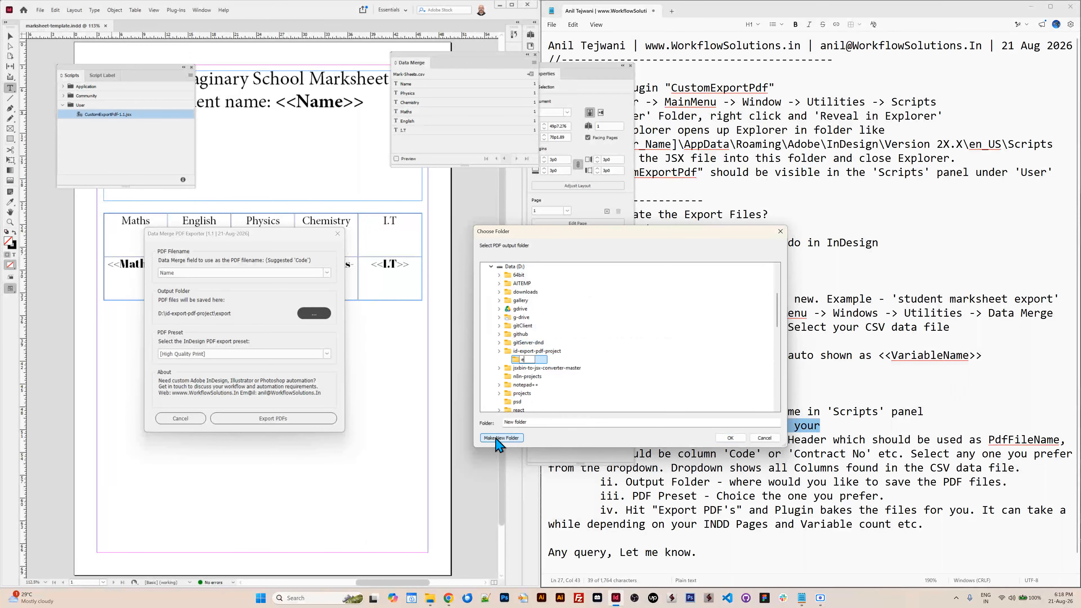
type("xport-01")
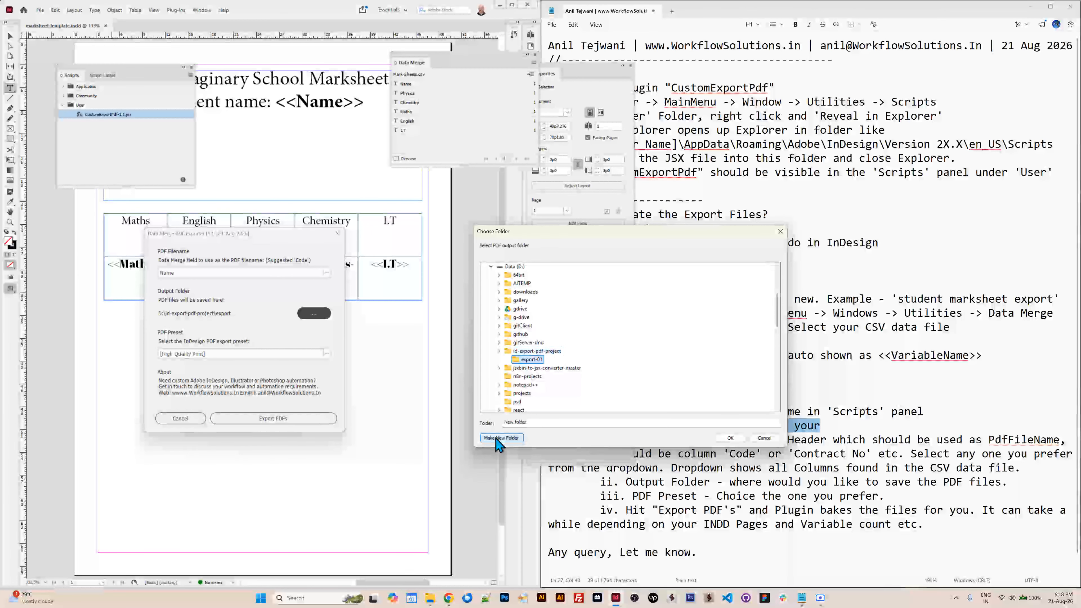
left_click(730, 438)
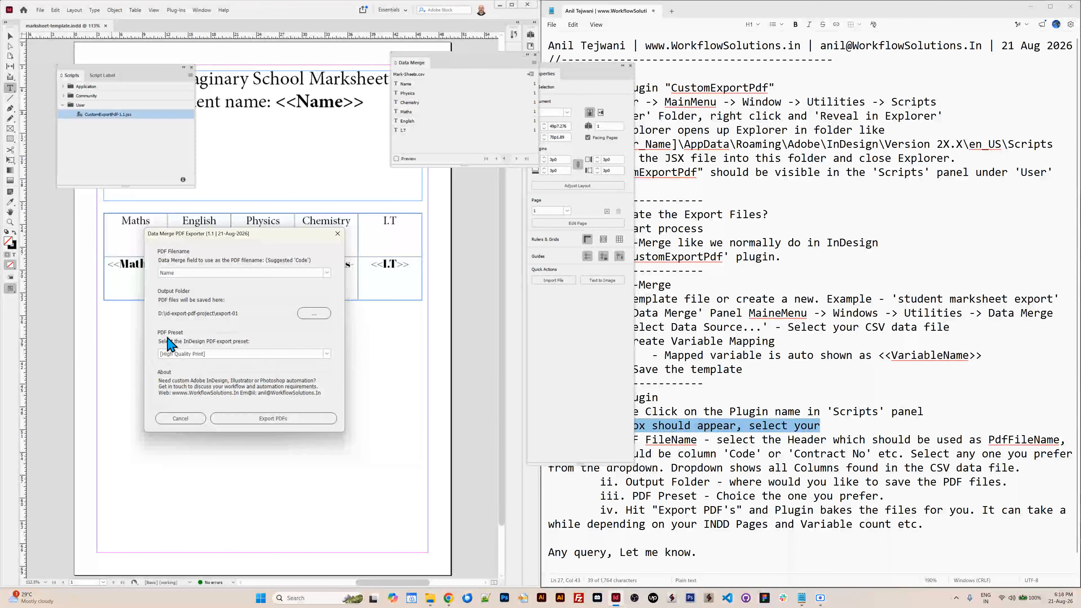
Review the available PDF export presets and choose [High Quality Print].
left_click(244, 354)
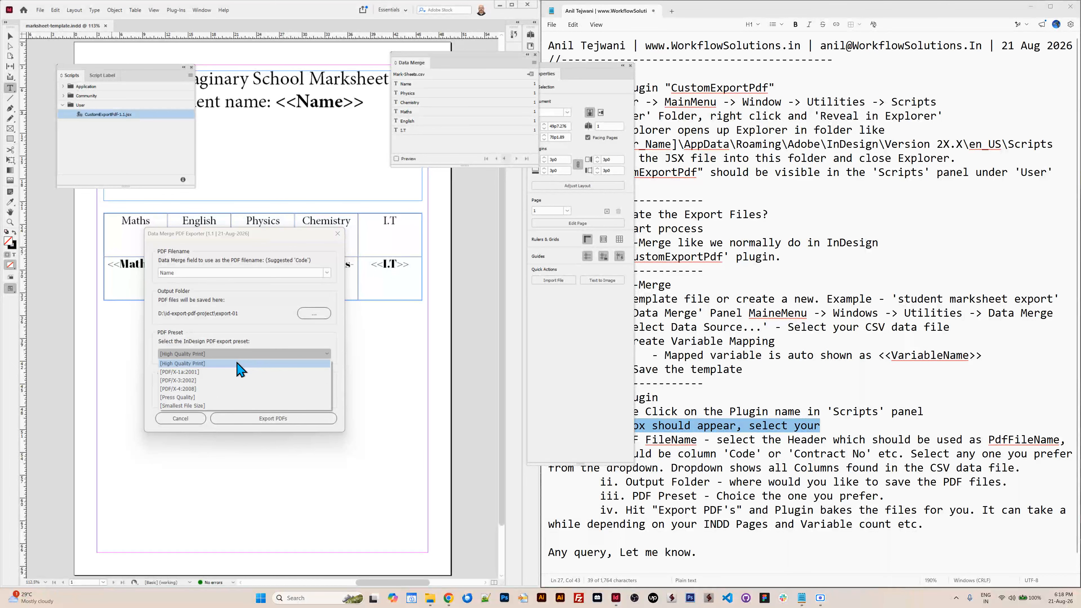
left_click(237, 364)
left_click(246, 354)
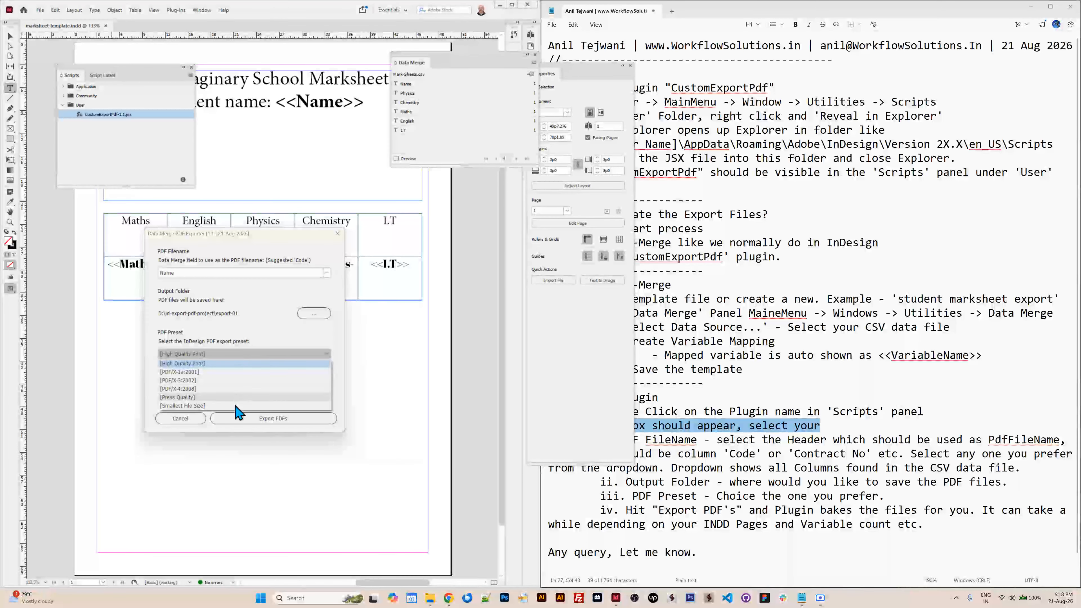
left_click(235, 363)
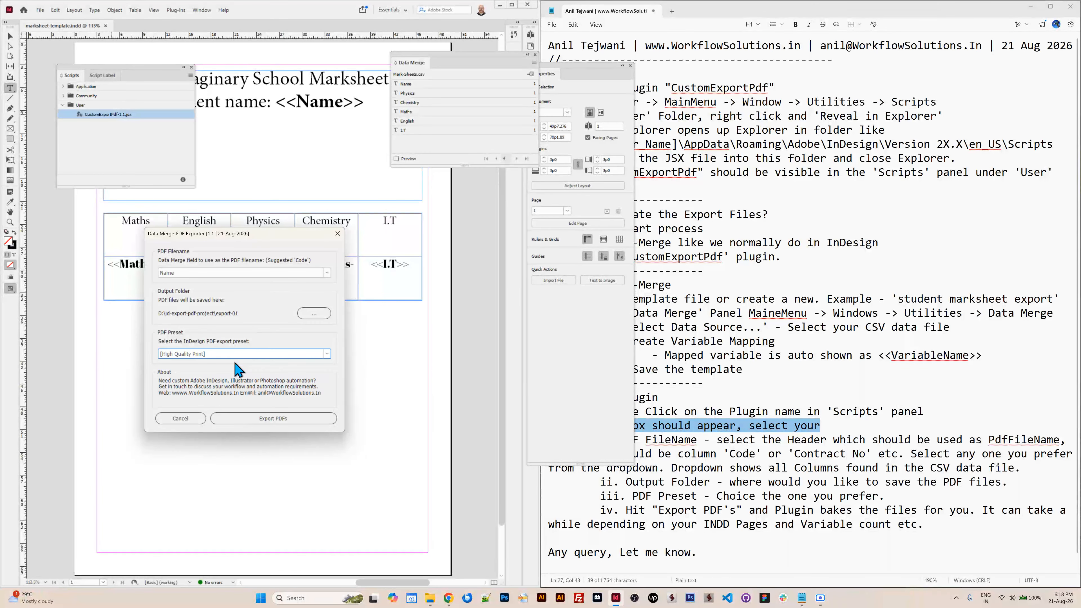
Switch to File Explorer, open the export-01 folder and widen its file list beside the preview area.
left_click(428, 601)
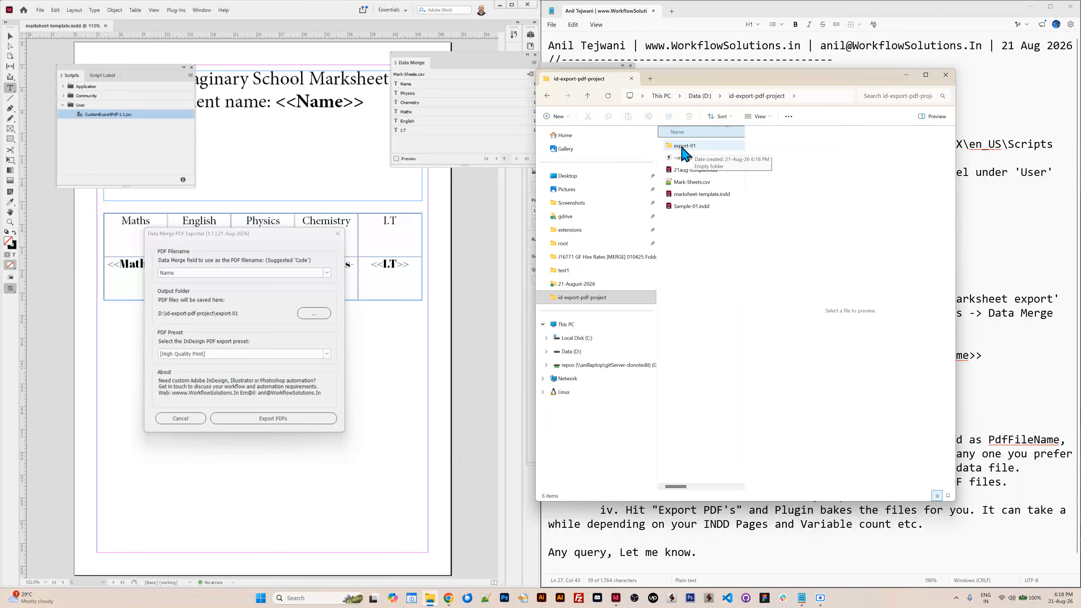
double_click(683, 146)
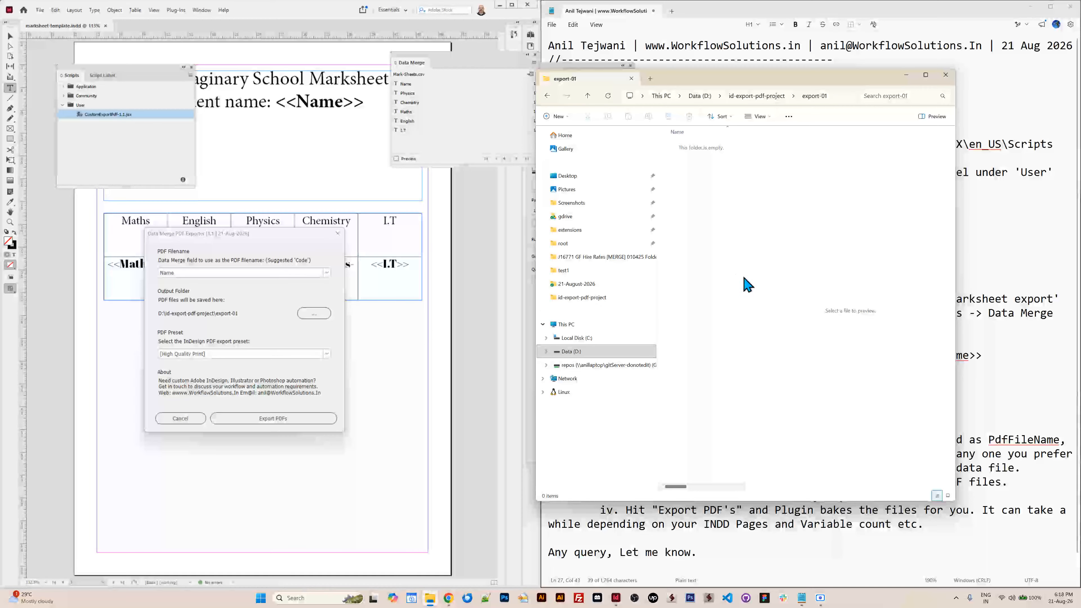
left_click_drag(755, 278, 872, 288)
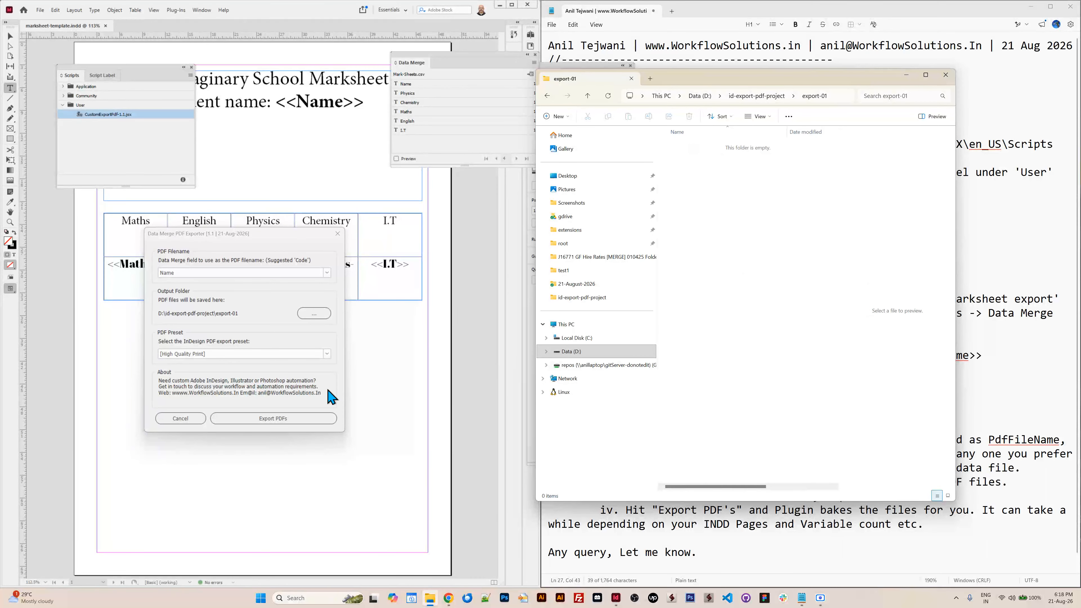
Return to the exporter dialog in InDesign, move it over the marks table, export the PDFs and dismiss the completion alert.
left_click(269, 238)
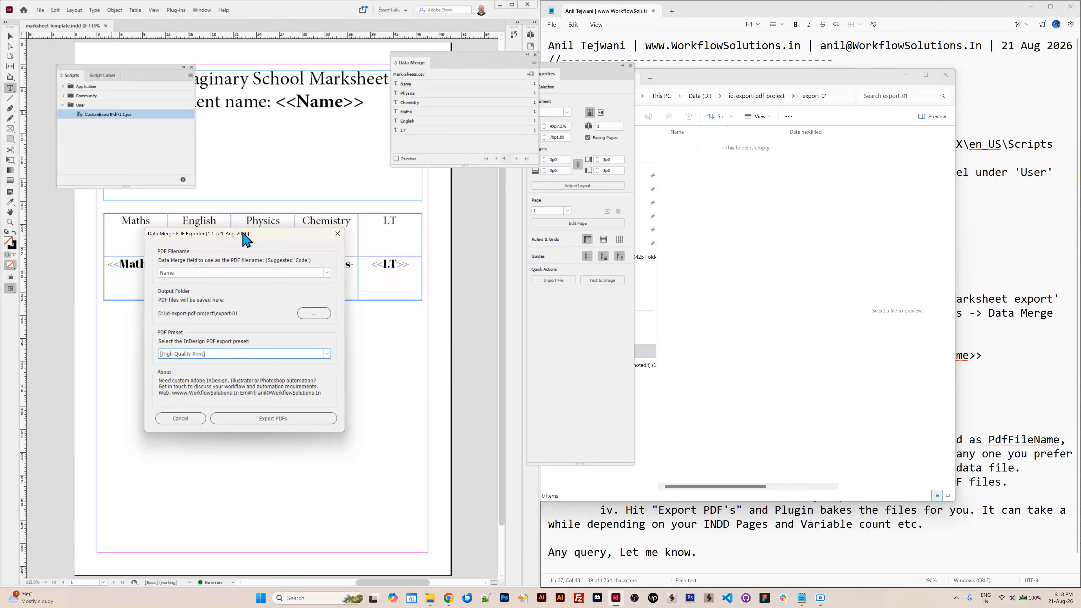
left_click_drag(245, 240, 284, 207)
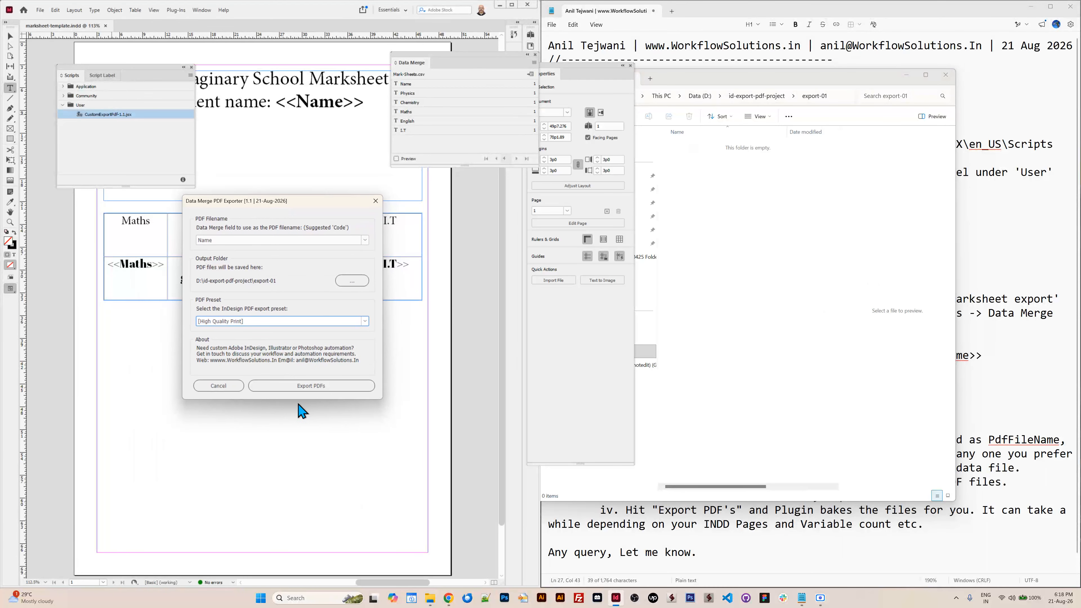
left_click(309, 387)
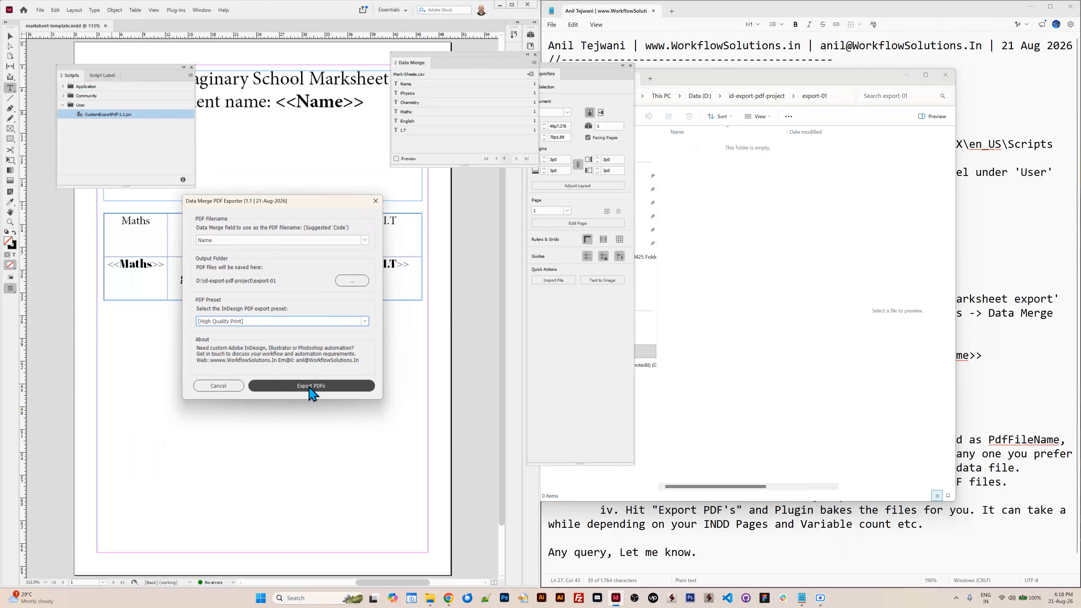
left_click(312, 386)
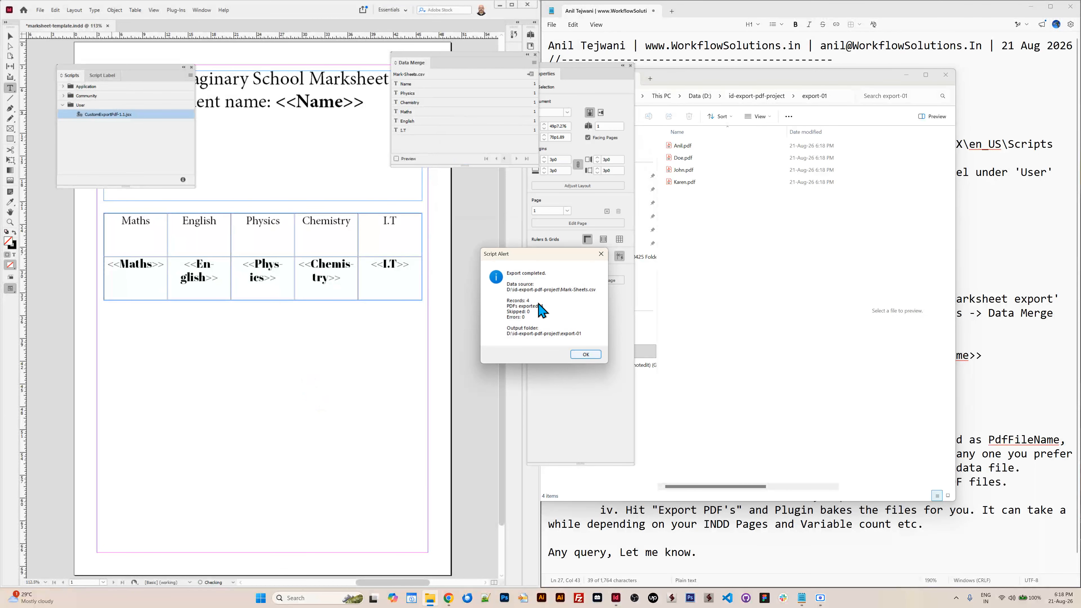
left_click_drag(518, 255, 323, 240)
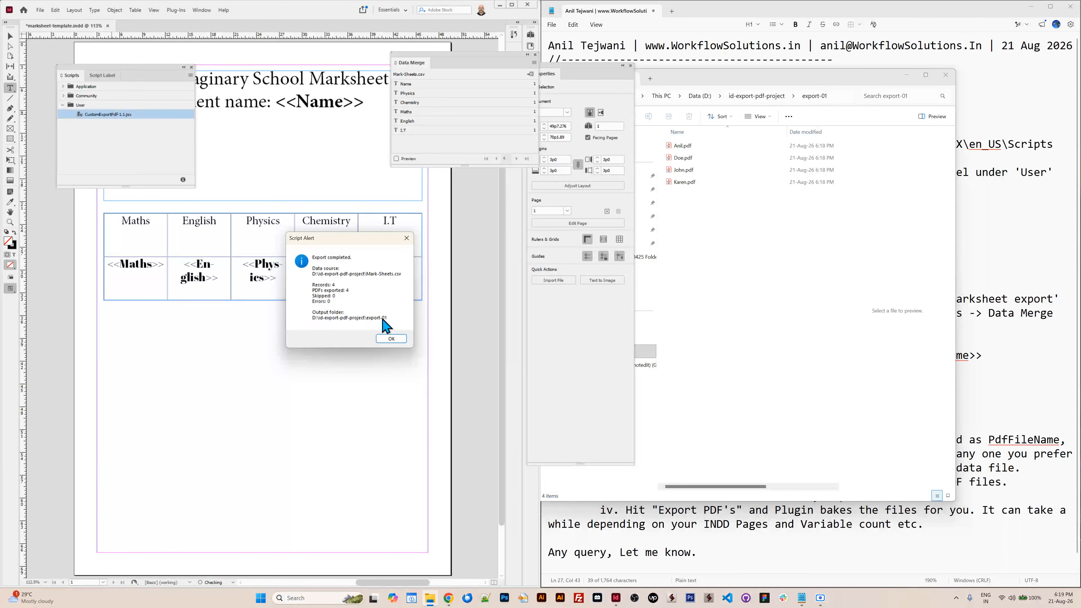
left_click(387, 343)
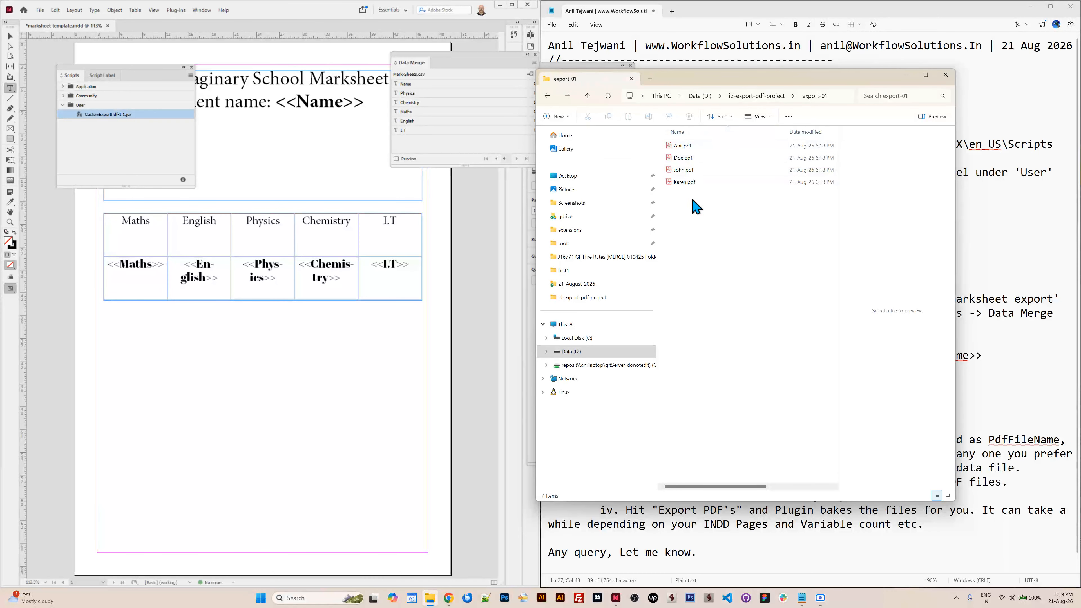
Maximize the export-01 folder window, enlarge its preview area, preview each exported marksheet PDF in order, and minimize the window.
double_click(772, 78)
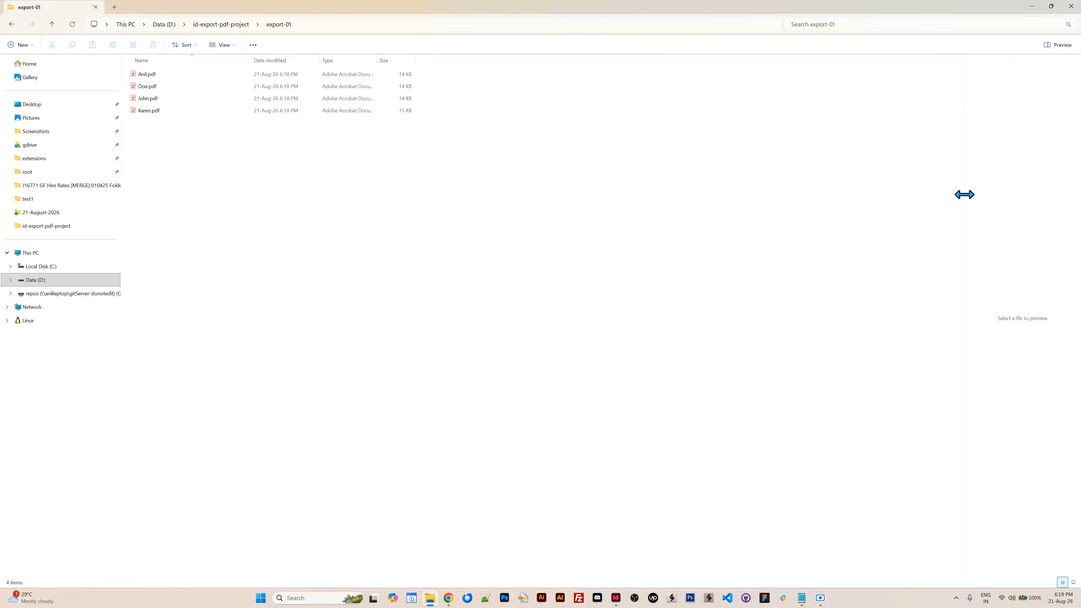
left_click_drag(965, 194, 452, 235)
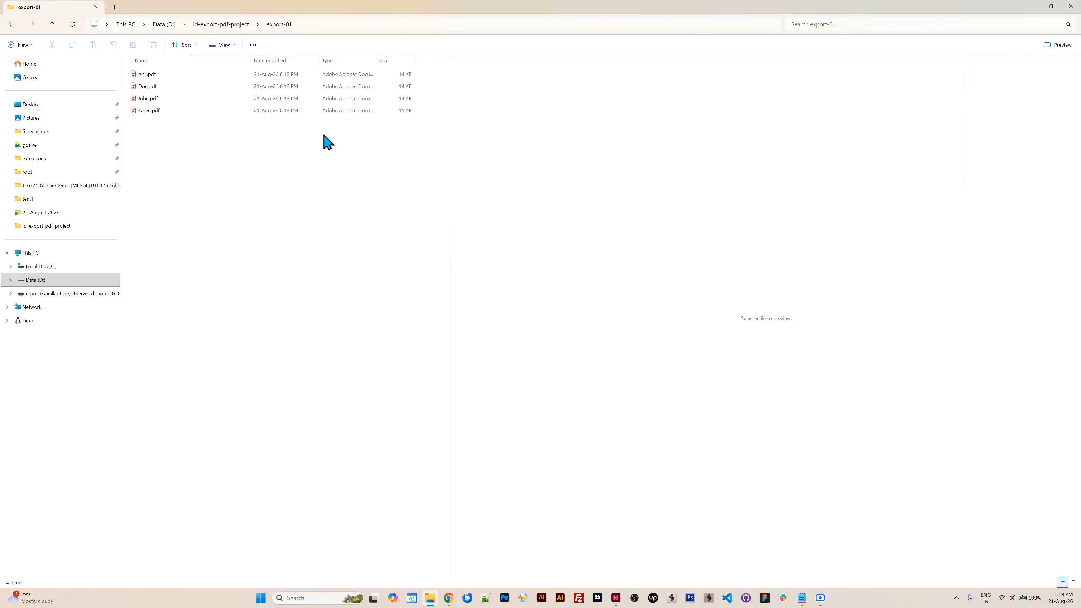
left_click(202, 76)
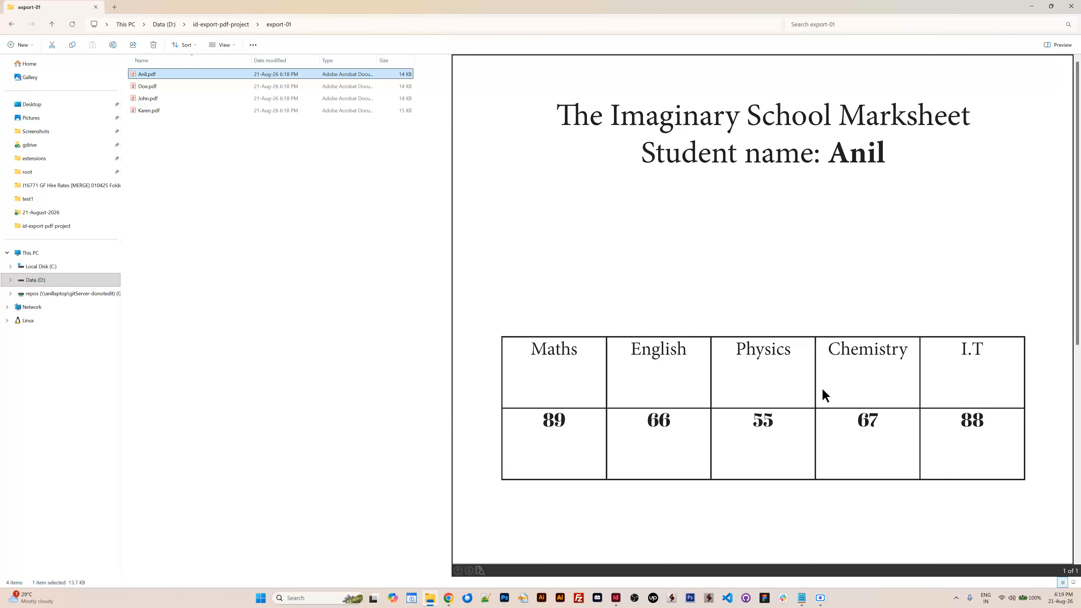
left_click(151, 87)
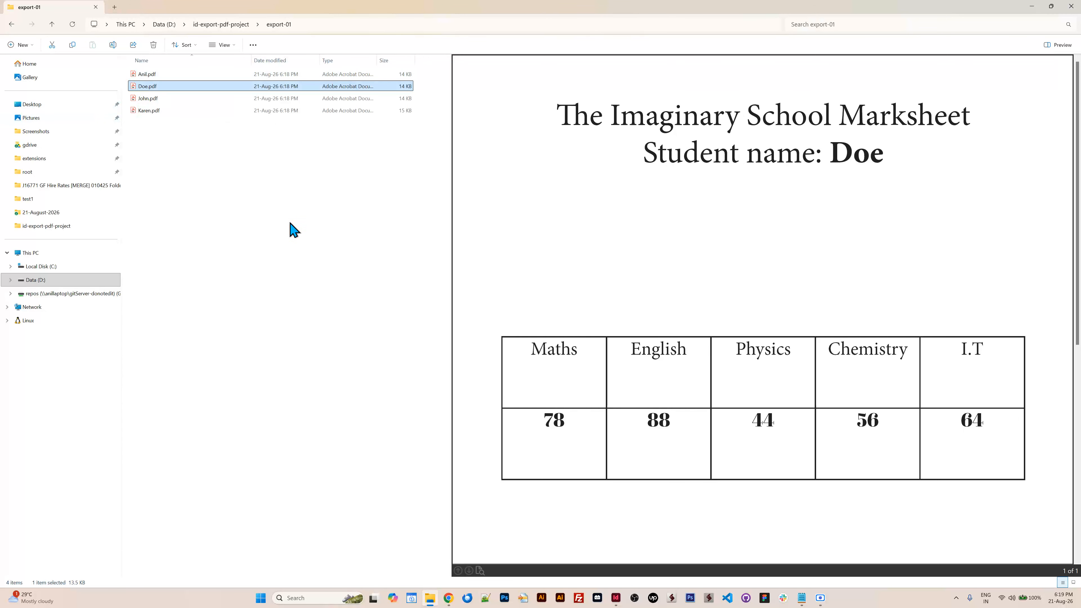
left_click(217, 100)
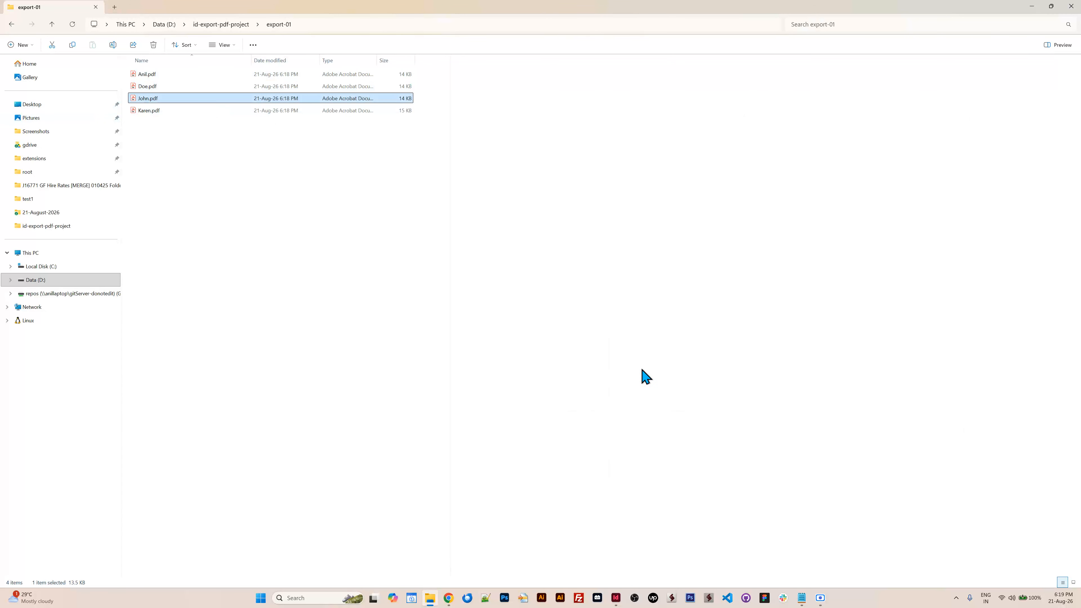
left_click(178, 111)
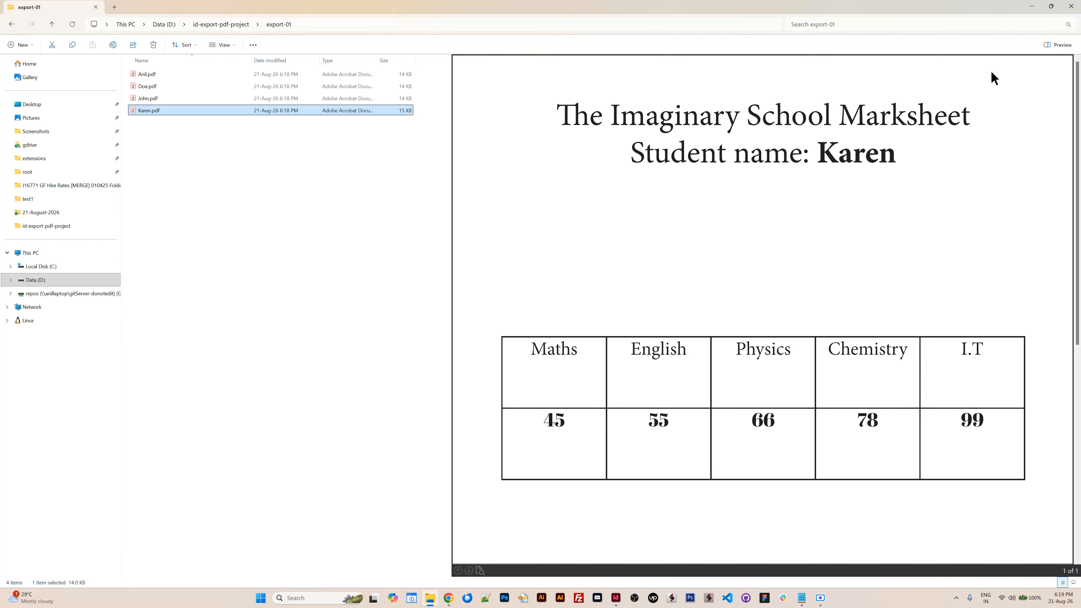
left_click(1033, 7)
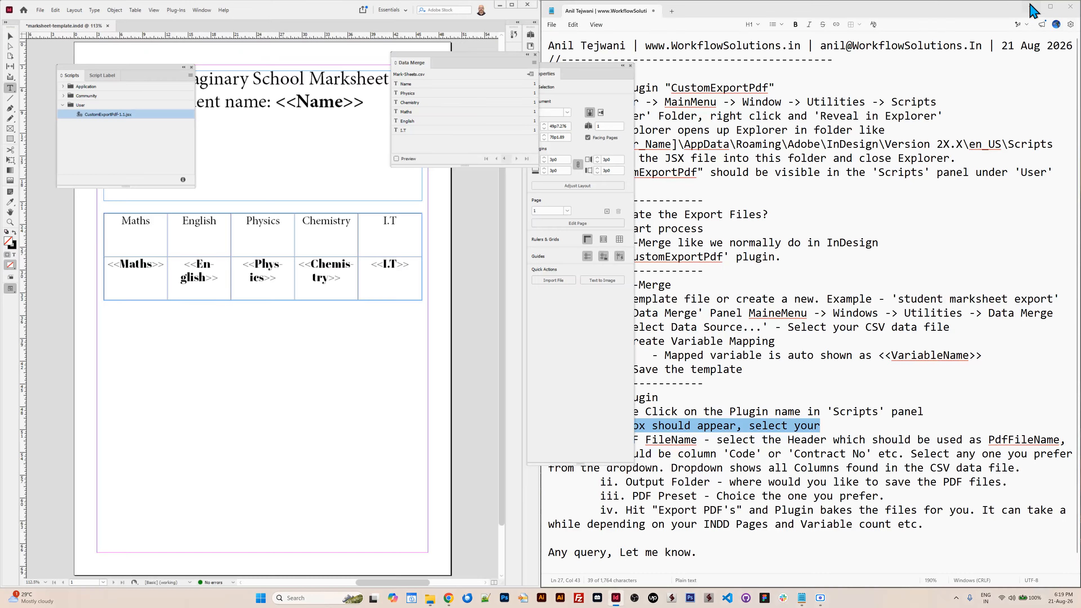